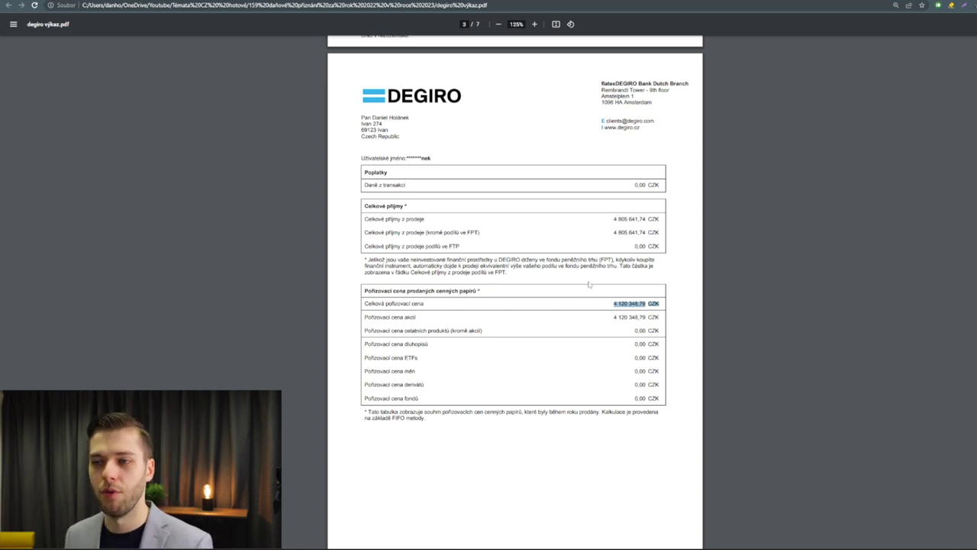
Look through the DEGIRO tax statement from the acquisition costs to the portfolio and dividend overviews
scroll(683, 302, down, 15)
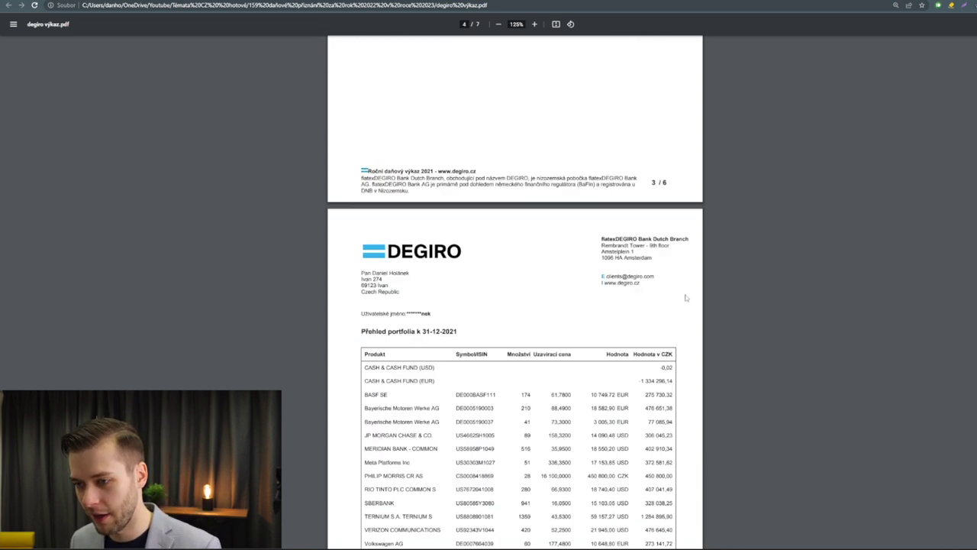
scroll(684, 293, down, 5)
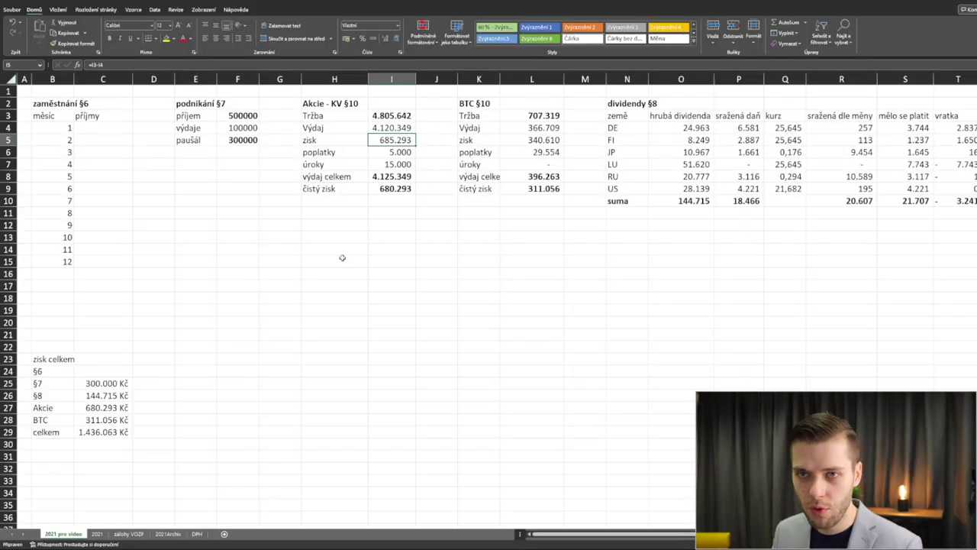
Switch to the Excel workbook and review the monthly income cells under zaměstnání §6 and the income, expense and flat-rate figures under podnikání §7
click(342, 257)
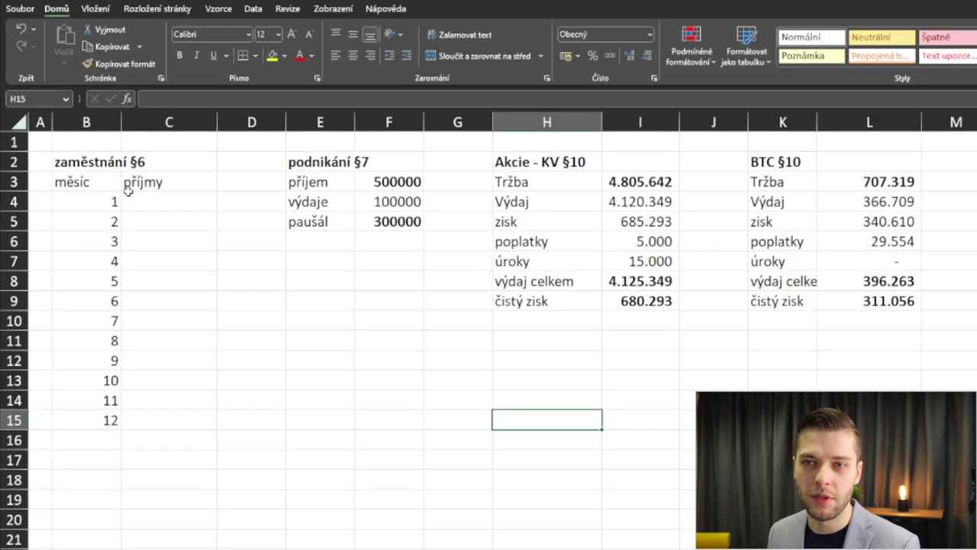
drag(127, 190, 145, 412)
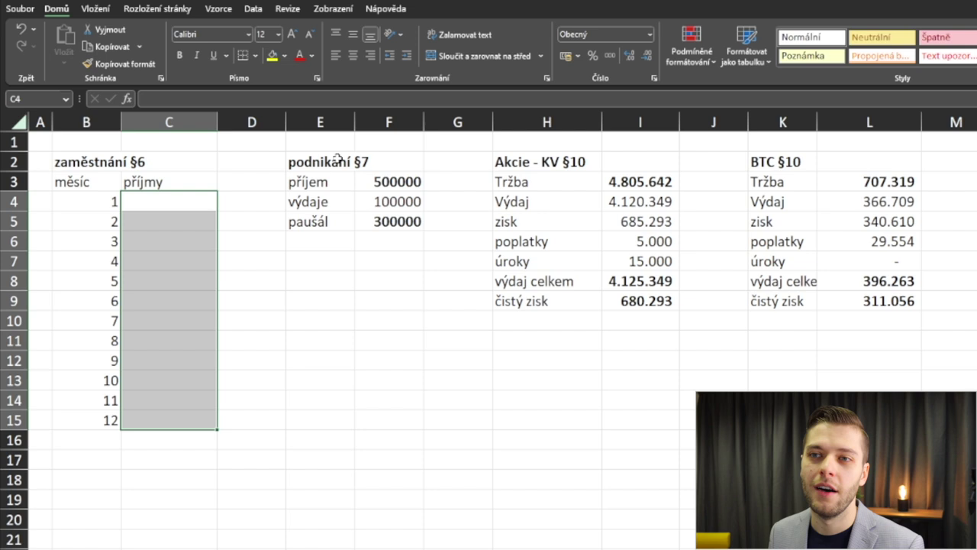
click(340, 165)
drag(340, 164, 375, 227)
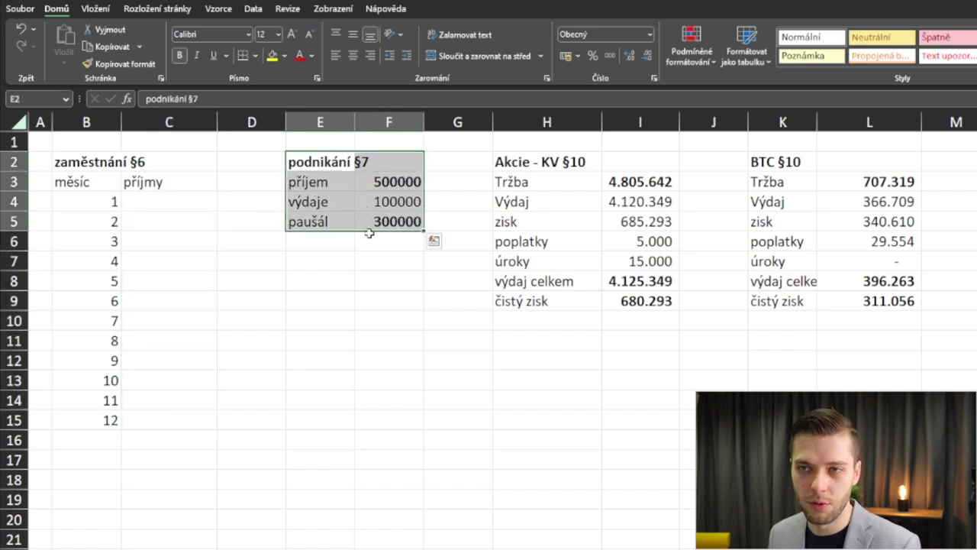
click(369, 158)
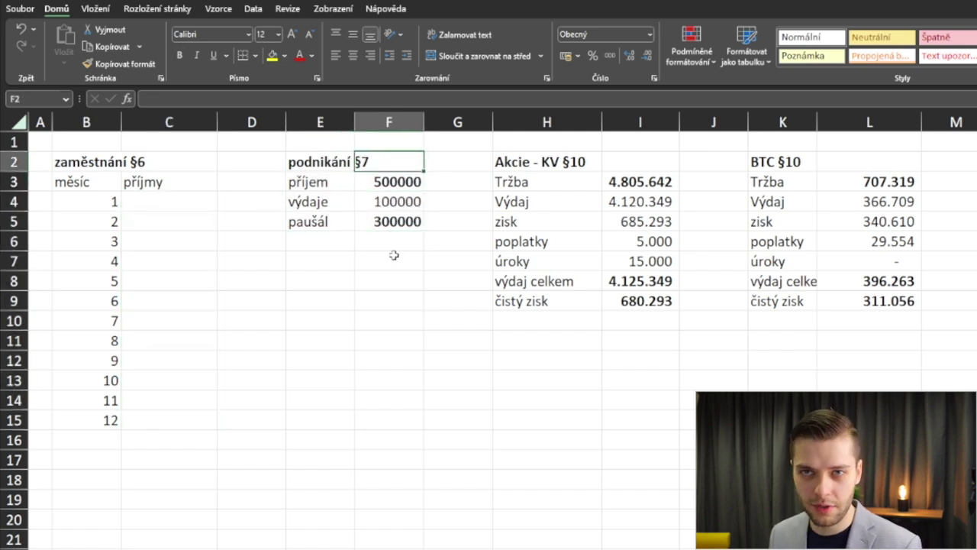
click(391, 201)
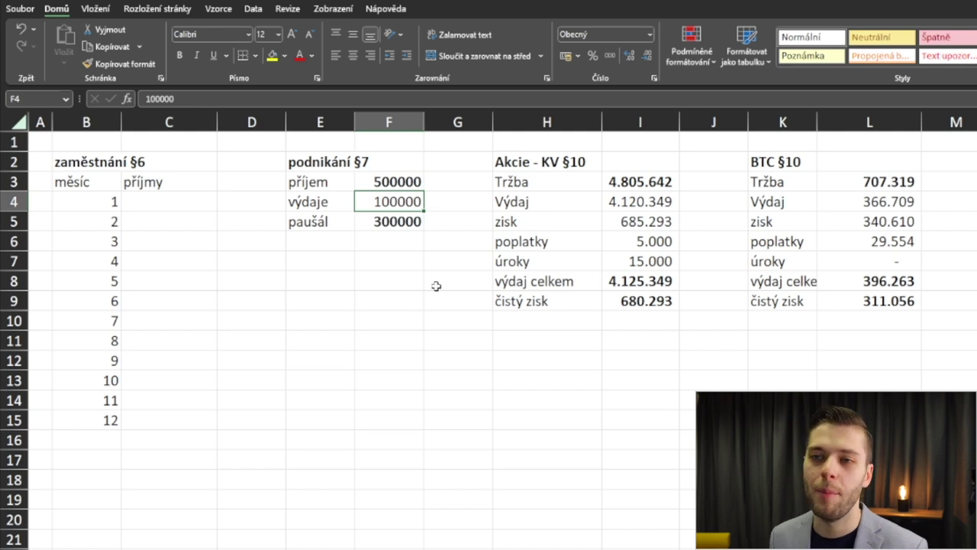
key(Down)
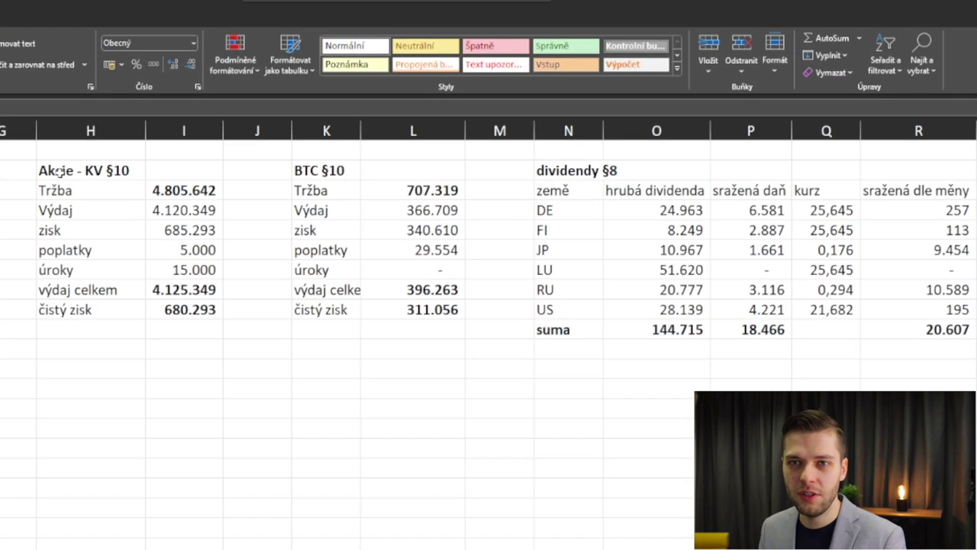
Review the Akcie - KV §10 and dividendy §8 headings, plus the Tržba and Výdaj amounts for the shares
click(59, 171)
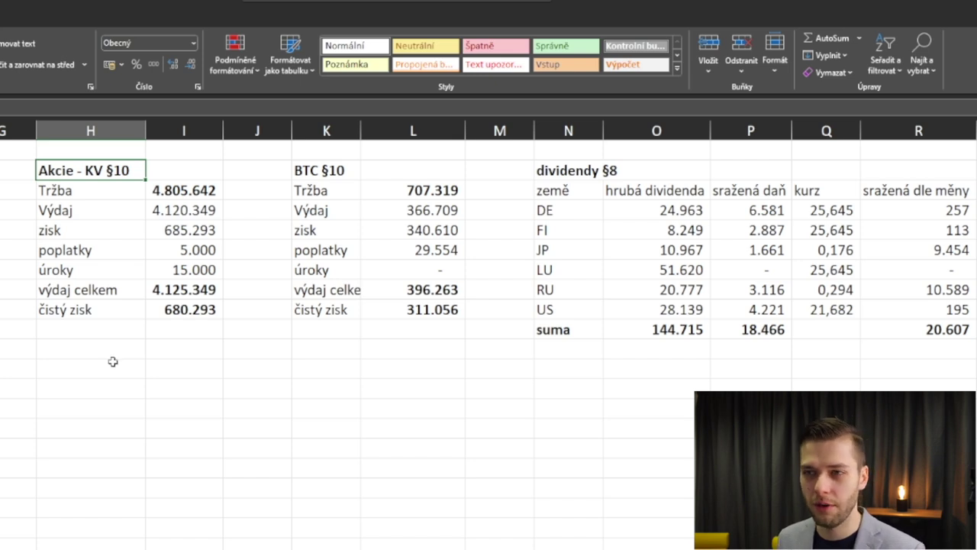
click(574, 166)
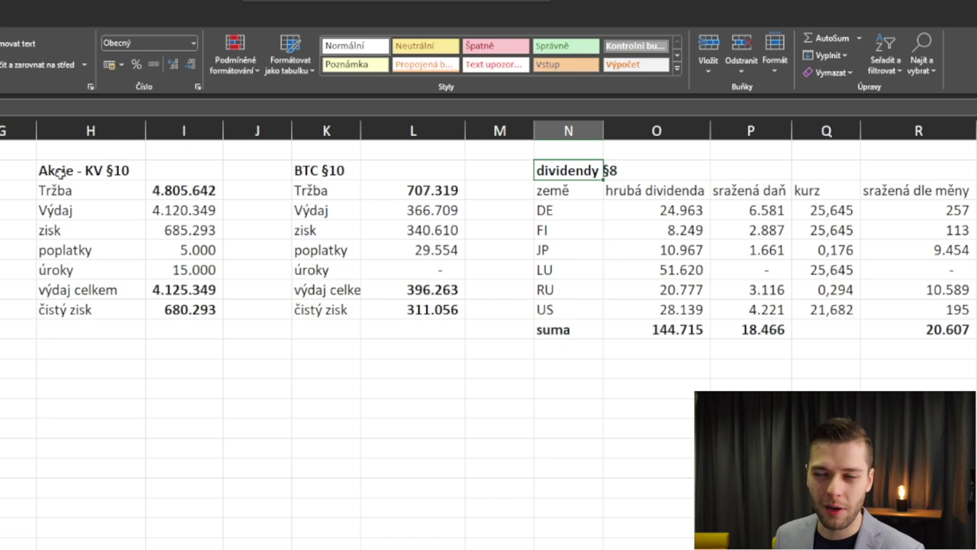
click(172, 194)
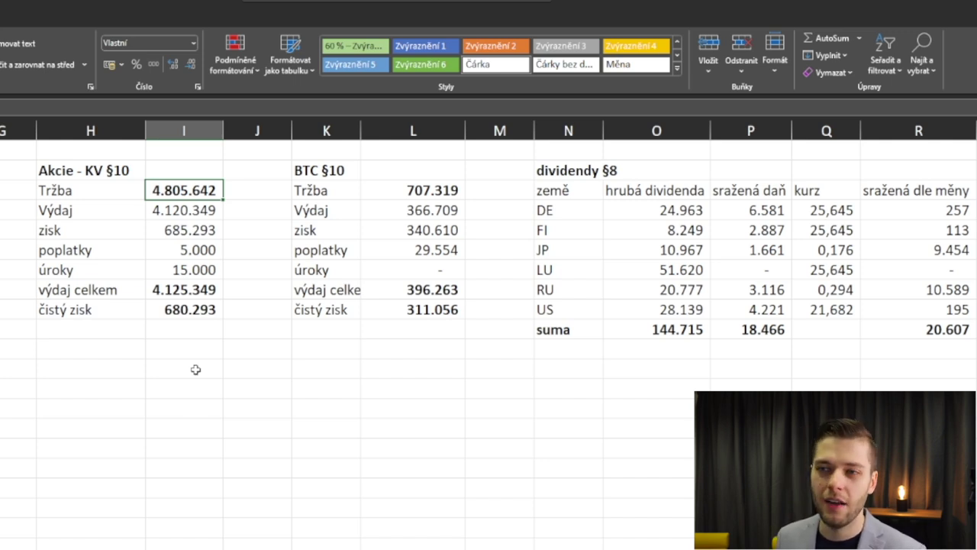
click(192, 210)
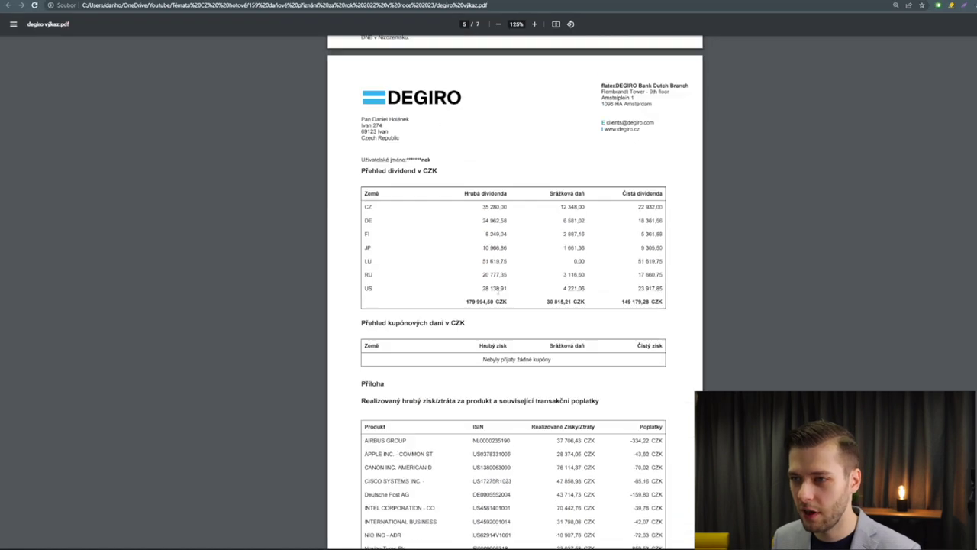
Switch to the DEGIRO statement and highlight the total income from sales and the total acquisition cost on page 3
scroll(498, 291, down, 6)
scroll(497, 292, up, 7)
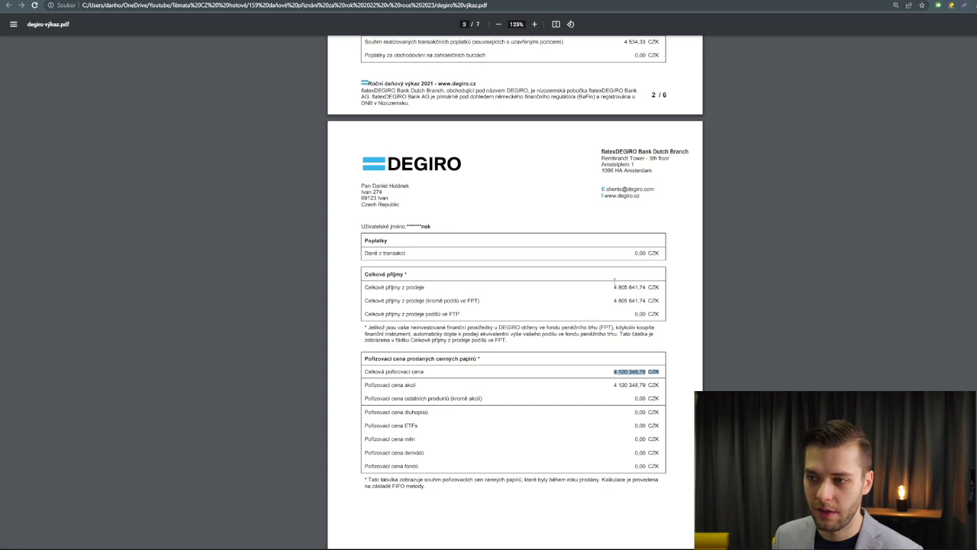
drag(610, 286, 663, 287)
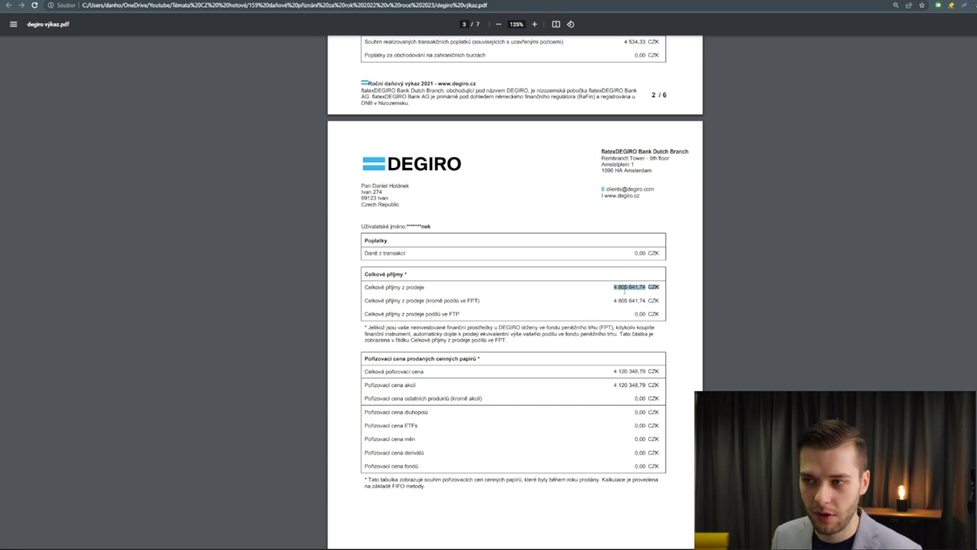
click(626, 288)
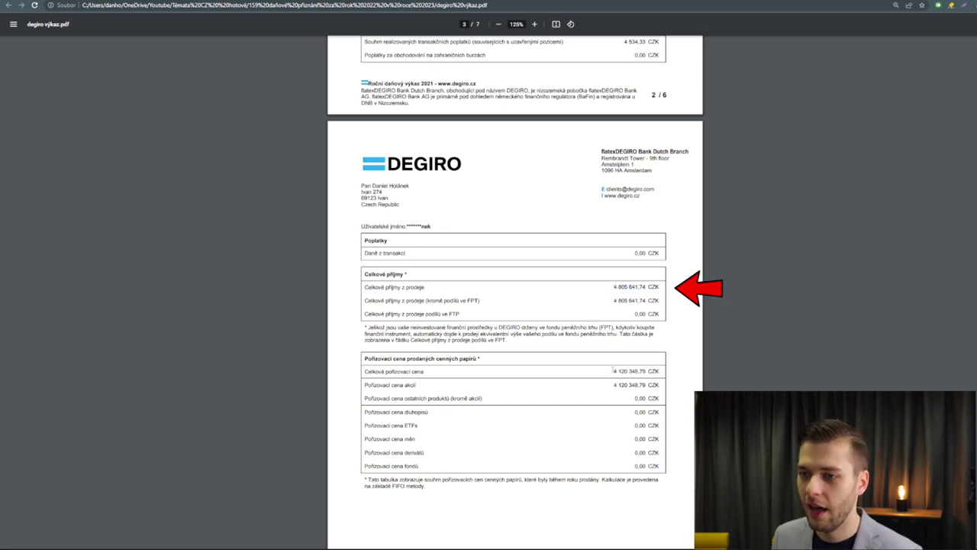
drag(609, 371, 661, 371)
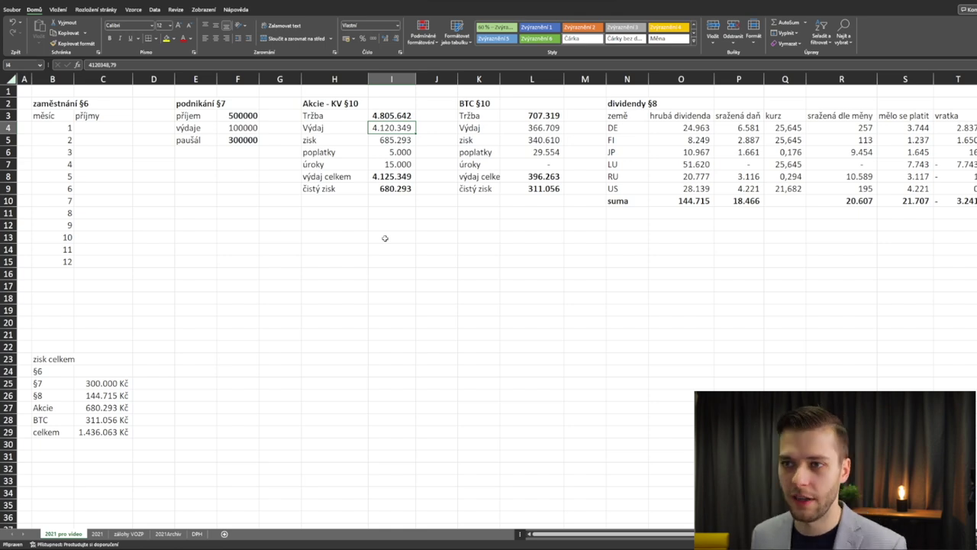
Back in Excel, go through the share profit, fees and interest, and inspect the formulas for výdaj celkem and čistý zisk
key(Down)
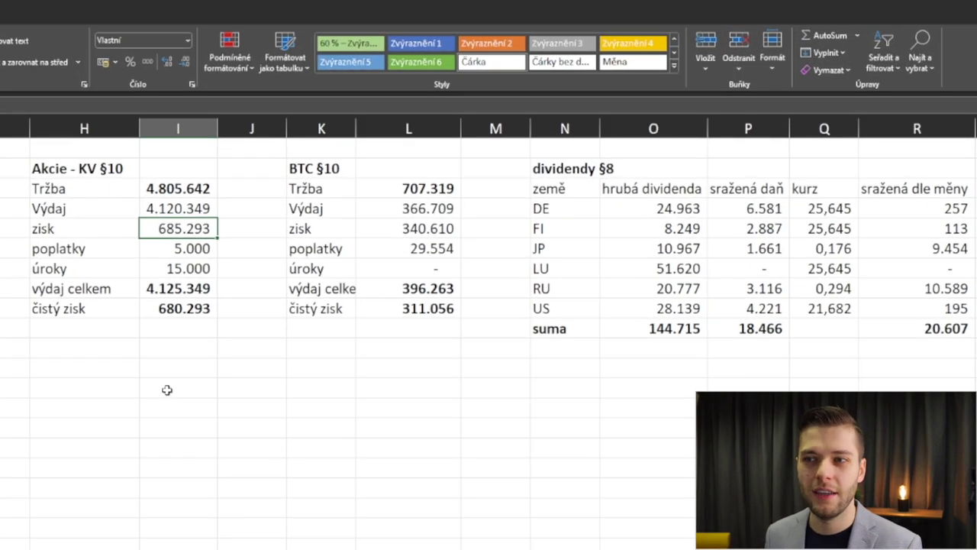
key(Down)
key(Down)
key(Down)
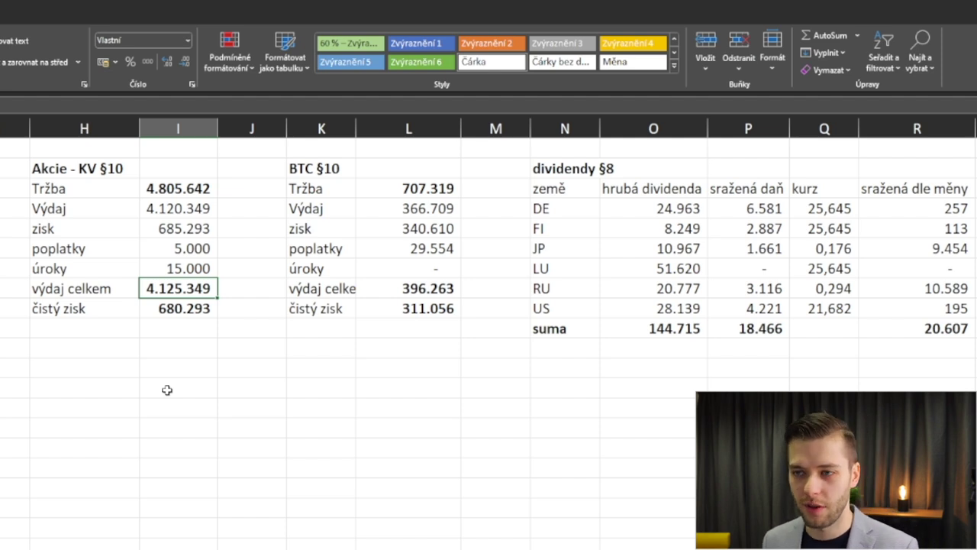
key(F2)
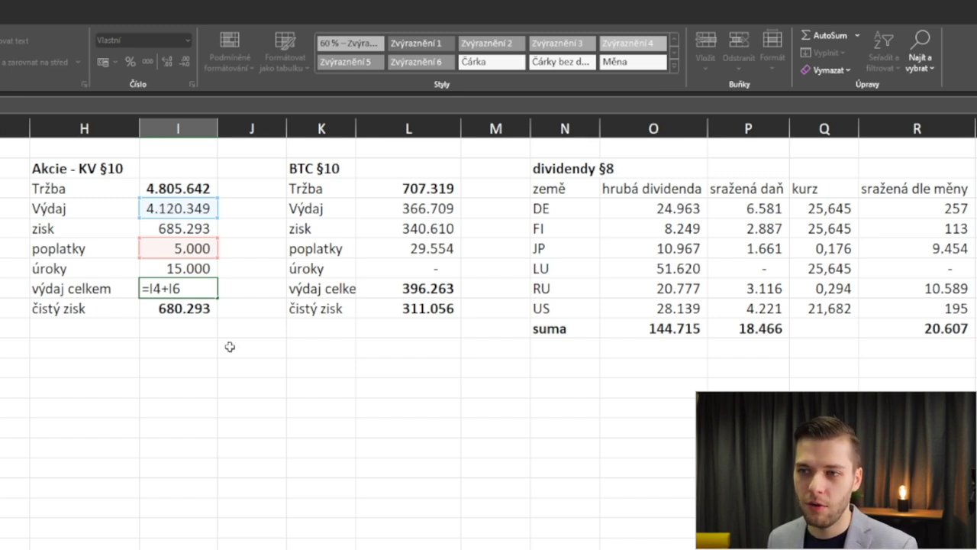
key(Return)
key(F2)
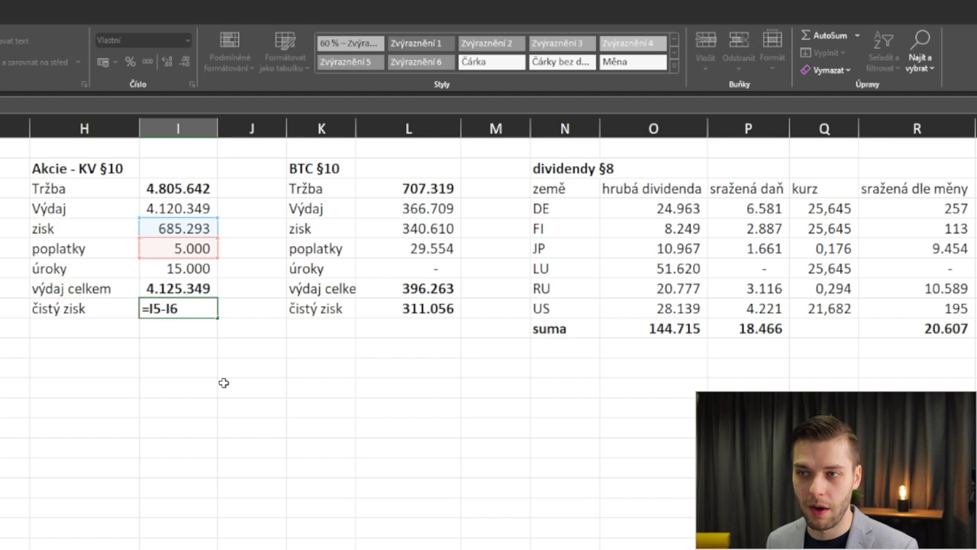
key(Return)
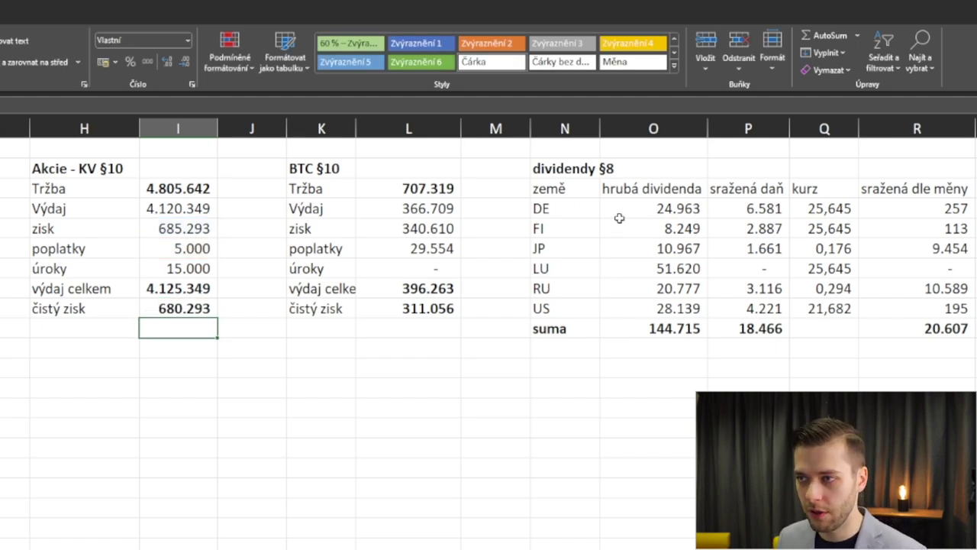
Examine the dividendy §8 table by country, including the exchange rates and the tax withheld in each currency
drag(559, 187, 832, 332)
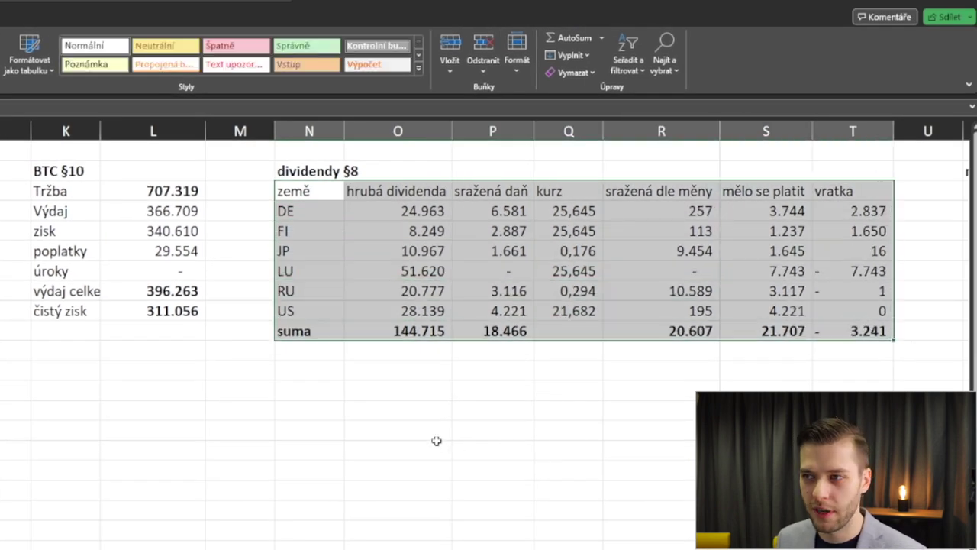
click(420, 349)
click(300, 208)
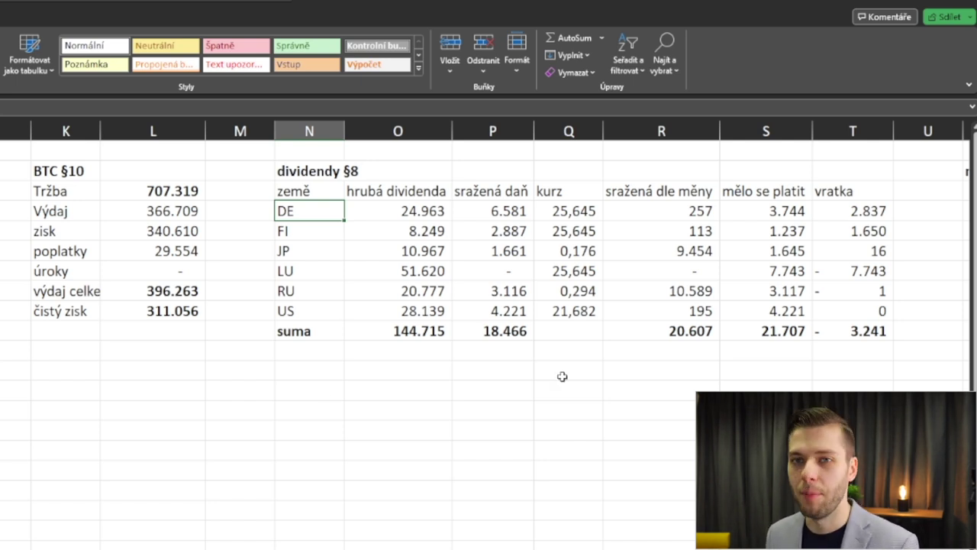
drag(674, 192, 676, 315)
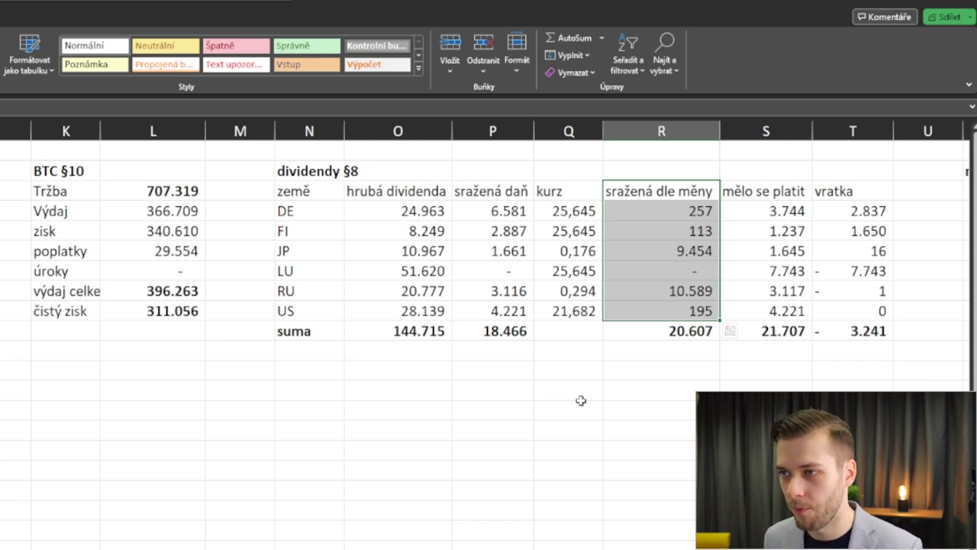
click(587, 217)
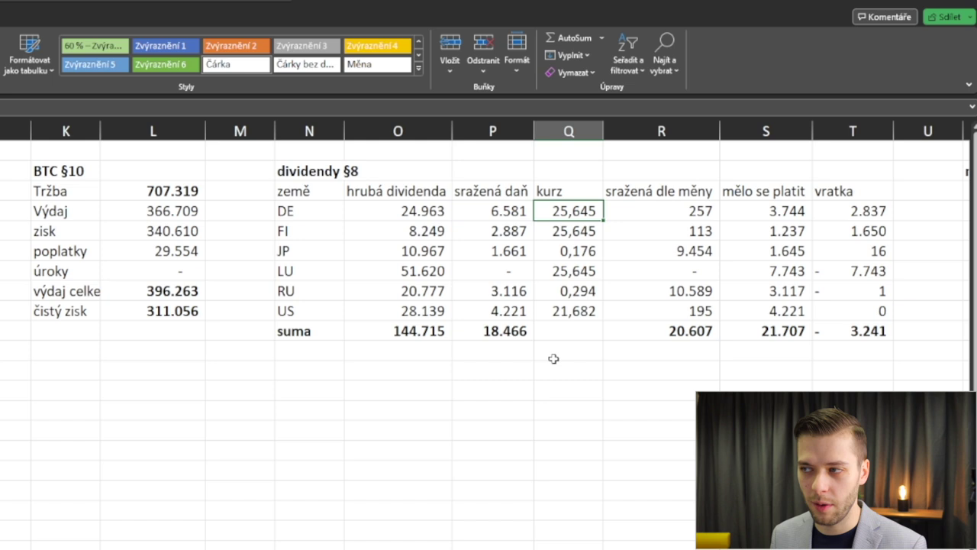
key(Right)
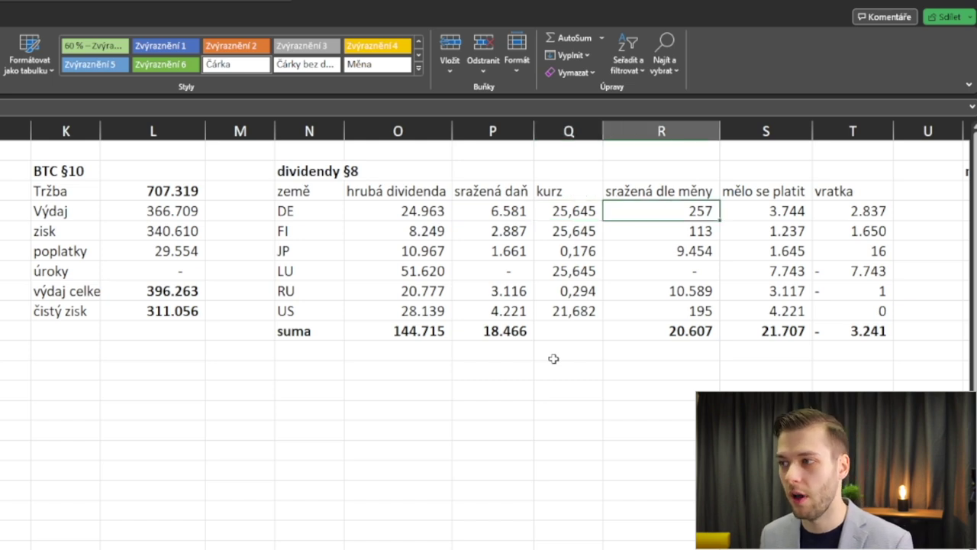
key(Down)
key(Down)
key(Left)
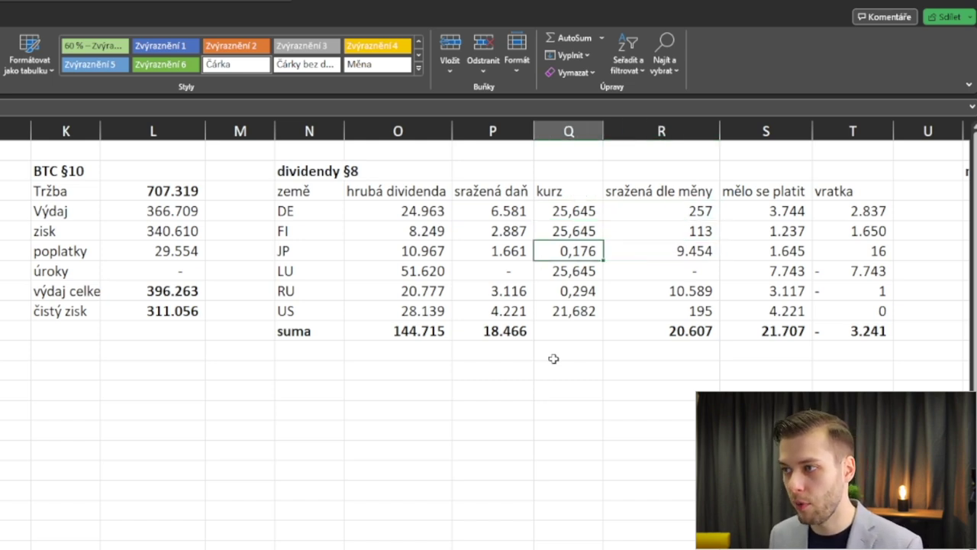
key(Right)
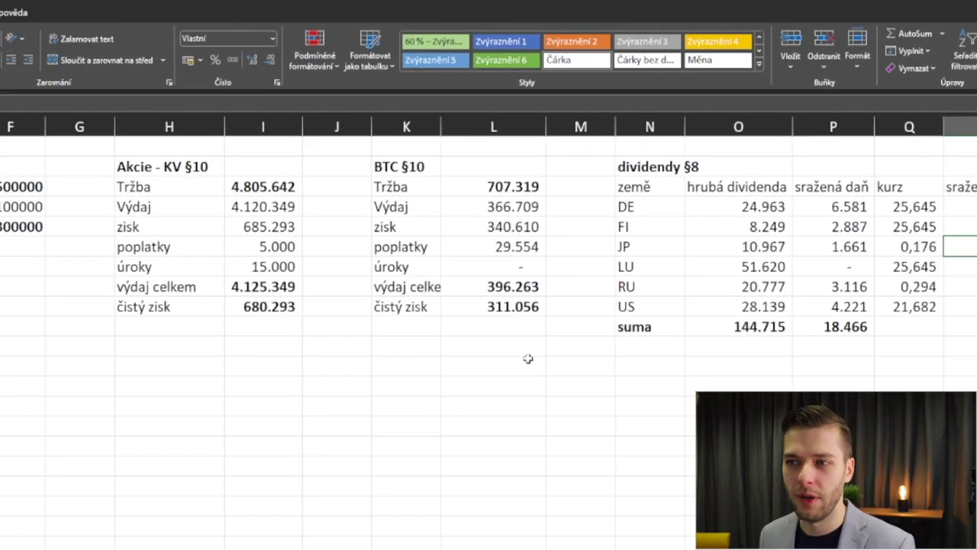
Go through the BTC §10 figures from Tržba down to čistý zisk
click(401, 171)
key(Down)
key(Right)
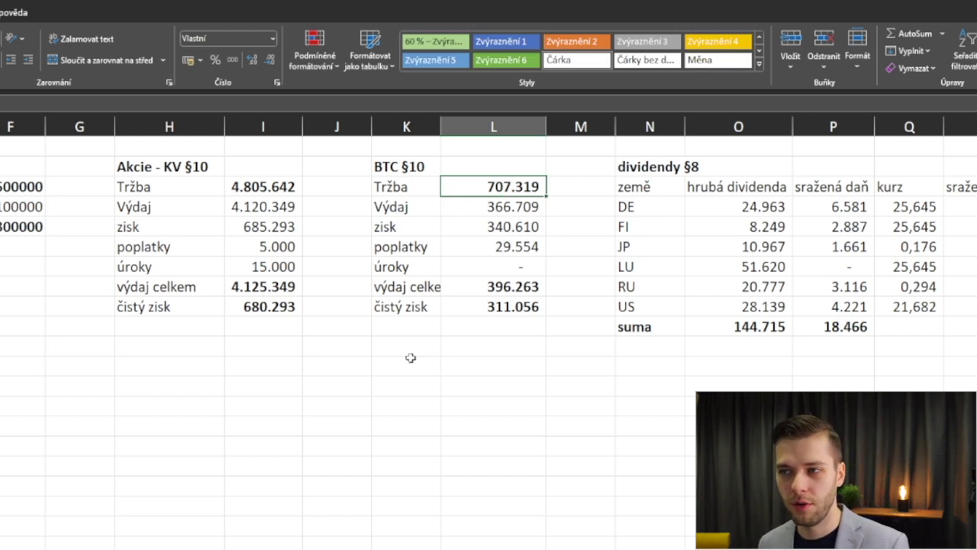
key(Down)
key(Down)
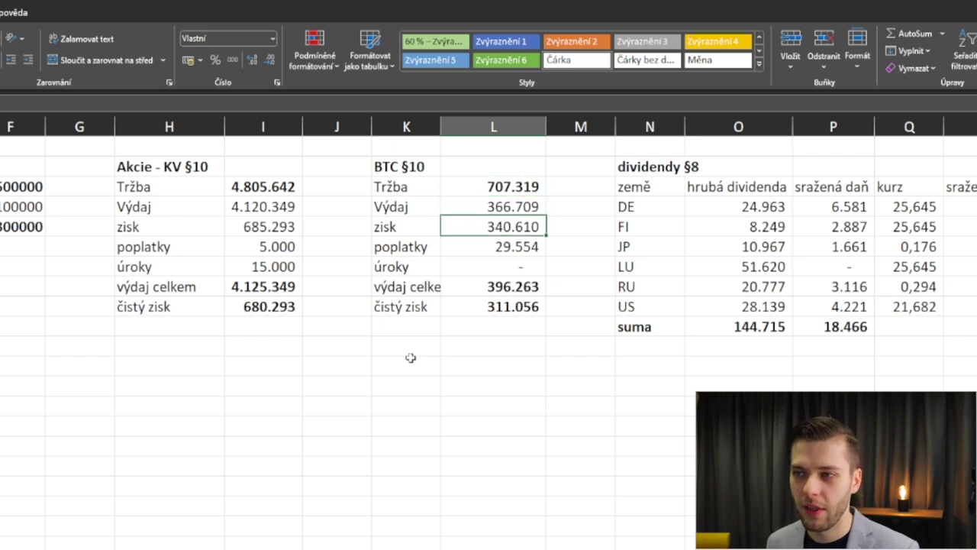
key(Down)
key(Down)
key(Down)
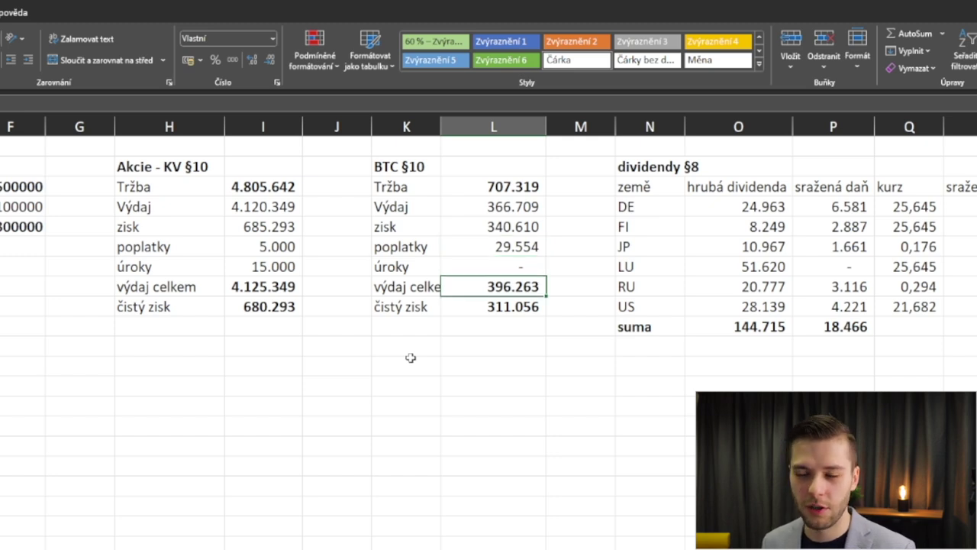
key(Down)
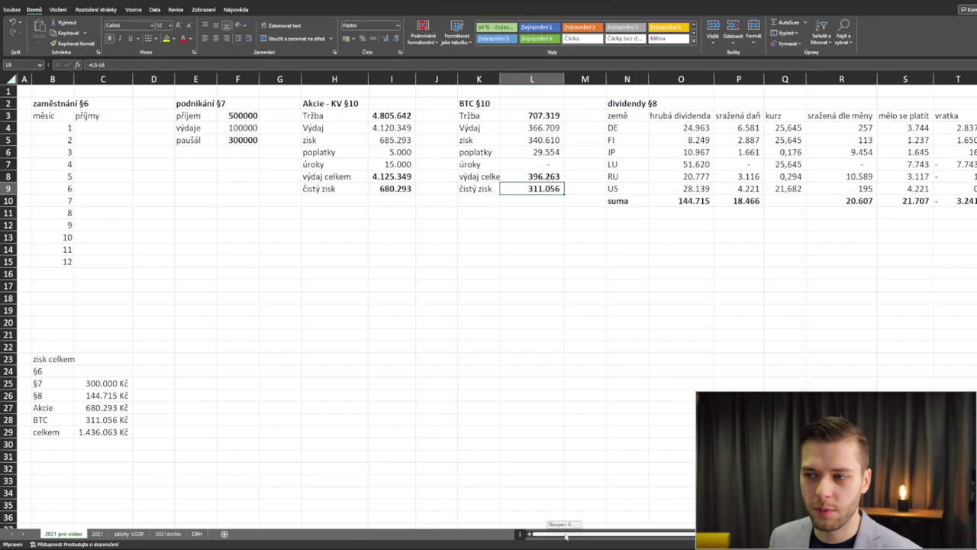
Check the nájem §8 section beyond the dividends and highlight the zisk celkem summary in B23:C30
drag(566, 536, 613, 537)
click(975, 103)
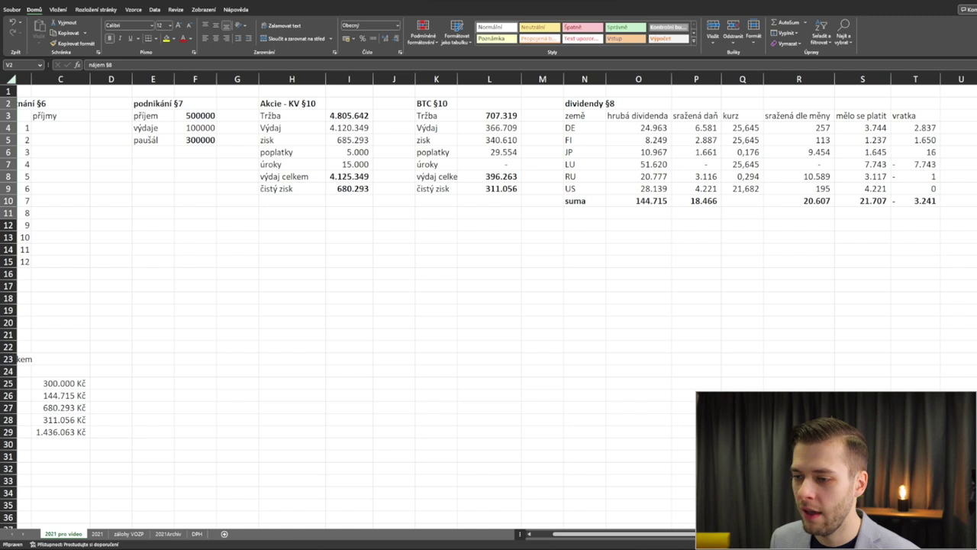
scroll(686, 534, left, 2)
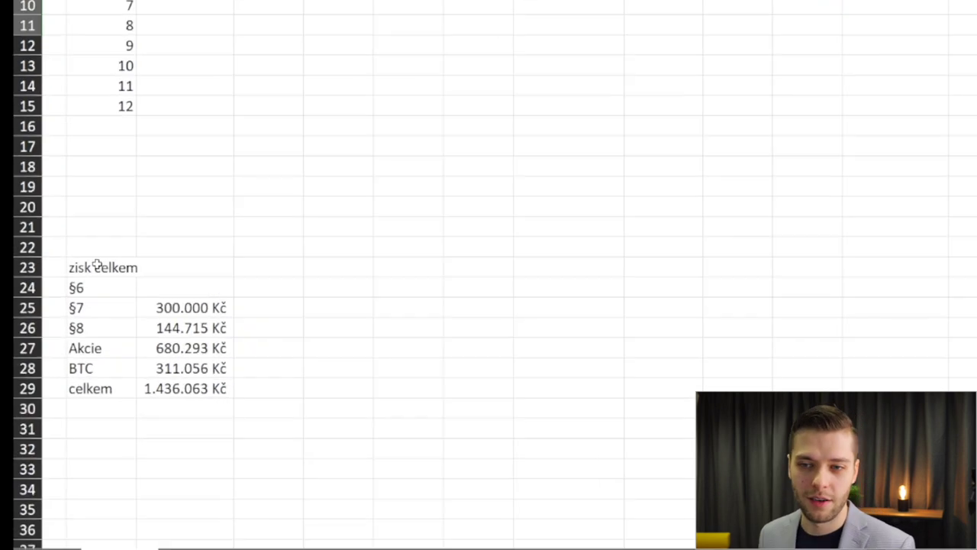
drag(49, 357, 102, 440)
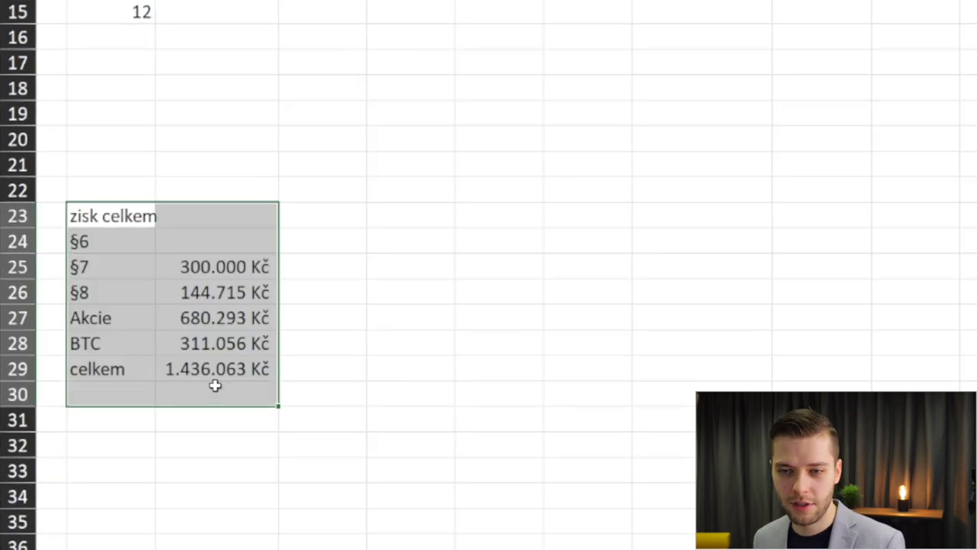
Make the zisk celkem heading in B23 bold
click(576, 316)
click(97, 216)
key(ctrl+b)
click(516, 247)
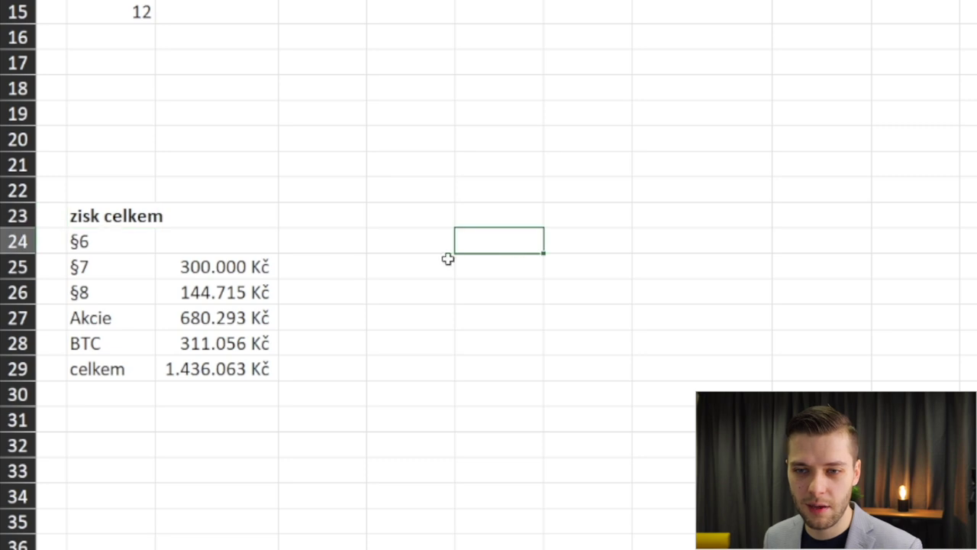
Go through the zisk celkem summary row by row, from §7 and §8 through Akcie and BTC to celkem
click(193, 268)
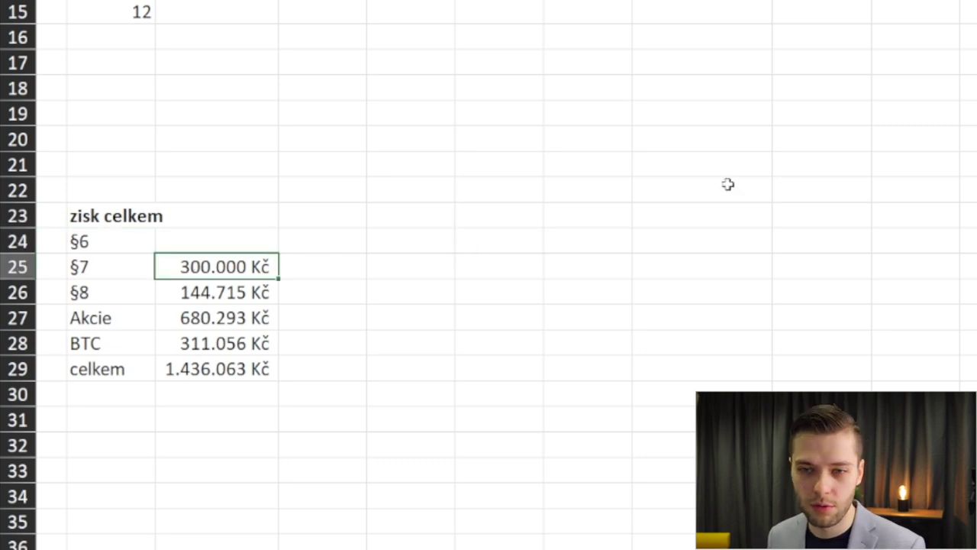
key(Down)
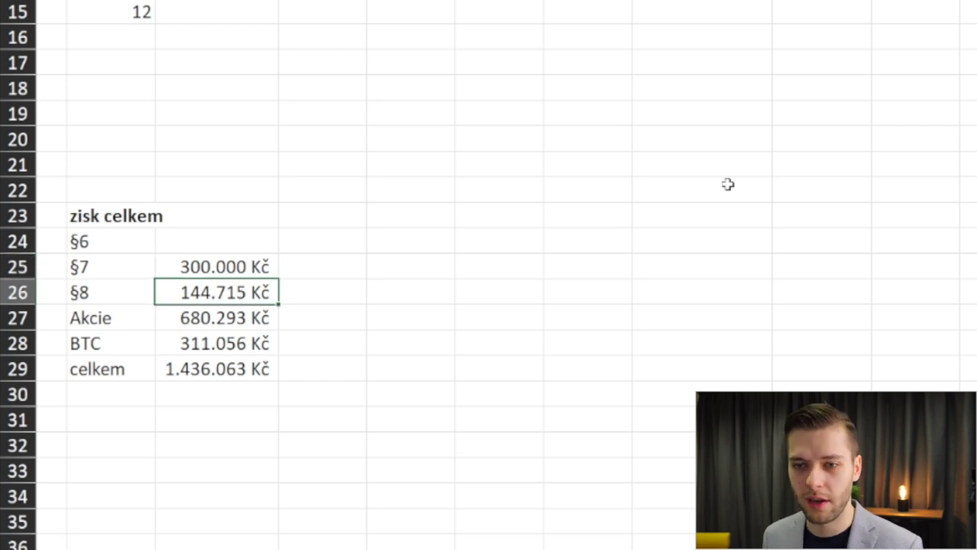
key(Down)
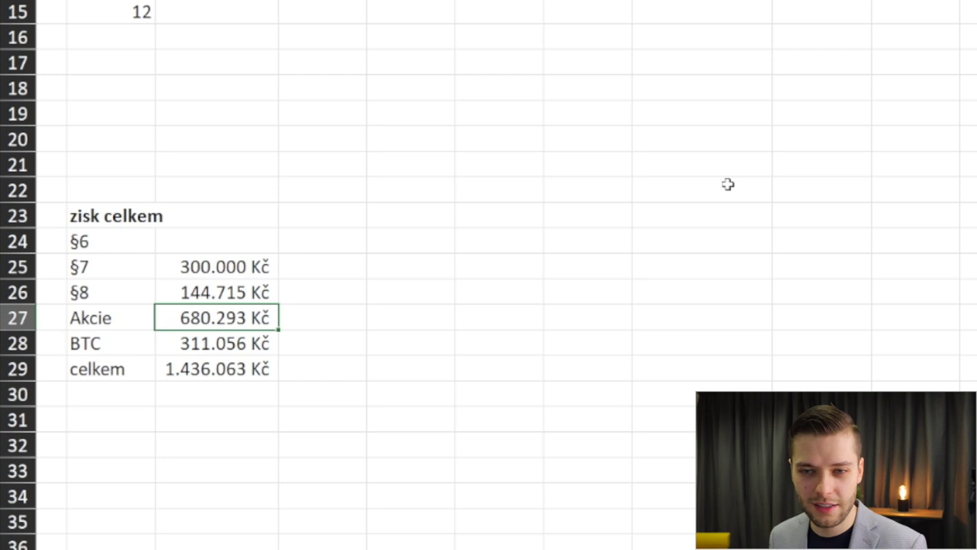
key(Down)
key(Up)
key(Left)
key(Down)
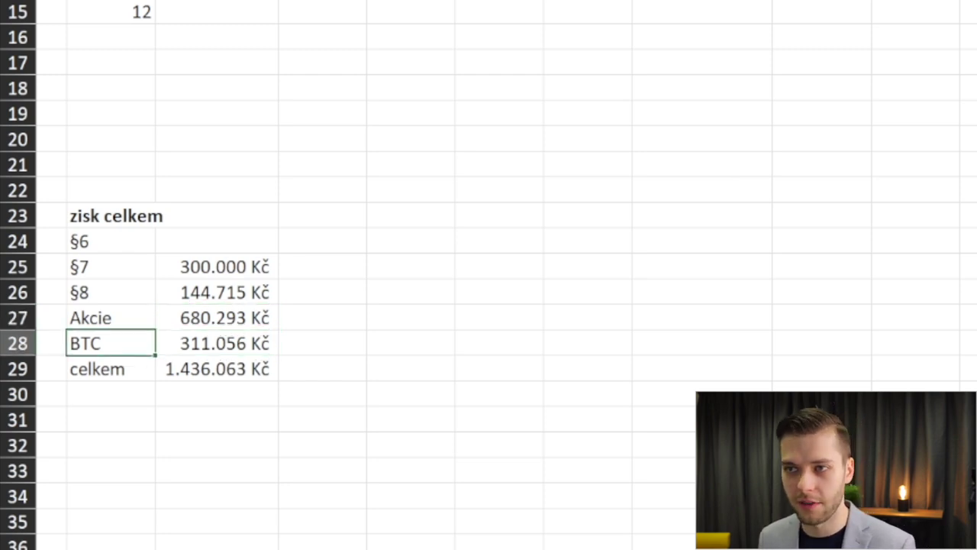
key(Right)
key(Up)
key(Down)
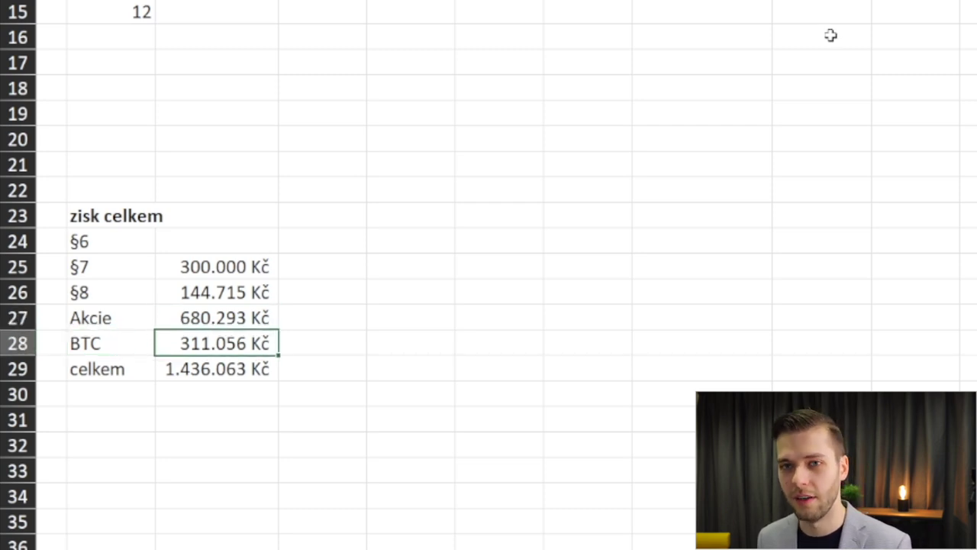
key(Down)
key(Left)
key(Right)
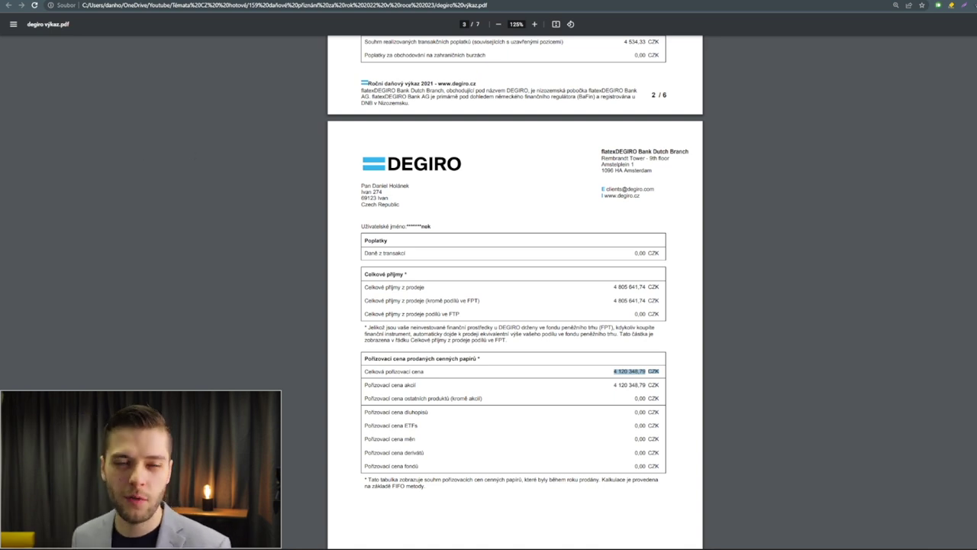
Place the Word guide side by side with the DEGIRO statement in Chrome, widen the Chrome half, and advance the guide to the EPO sign-in instructions
key(alt+Tab)
drag(592, 90, 976, 78)
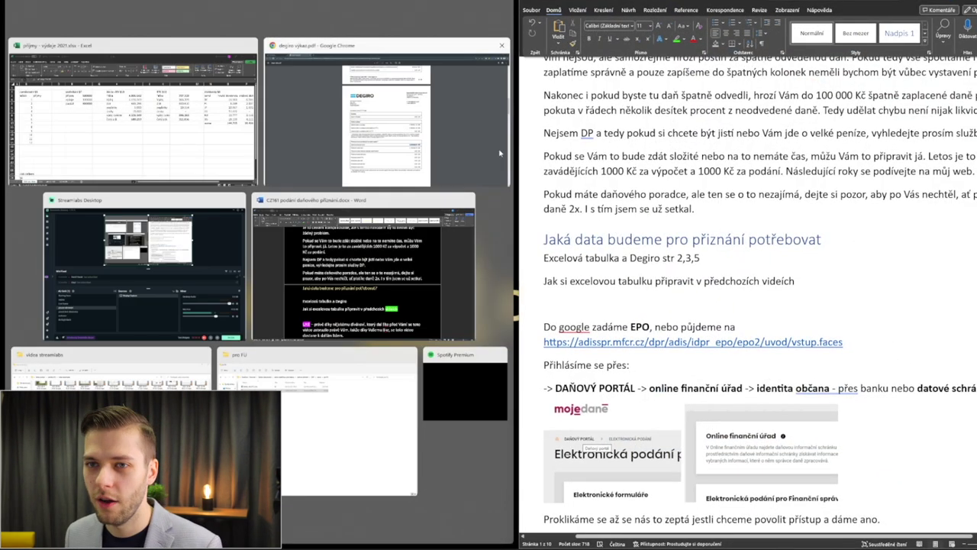
click(303, 145)
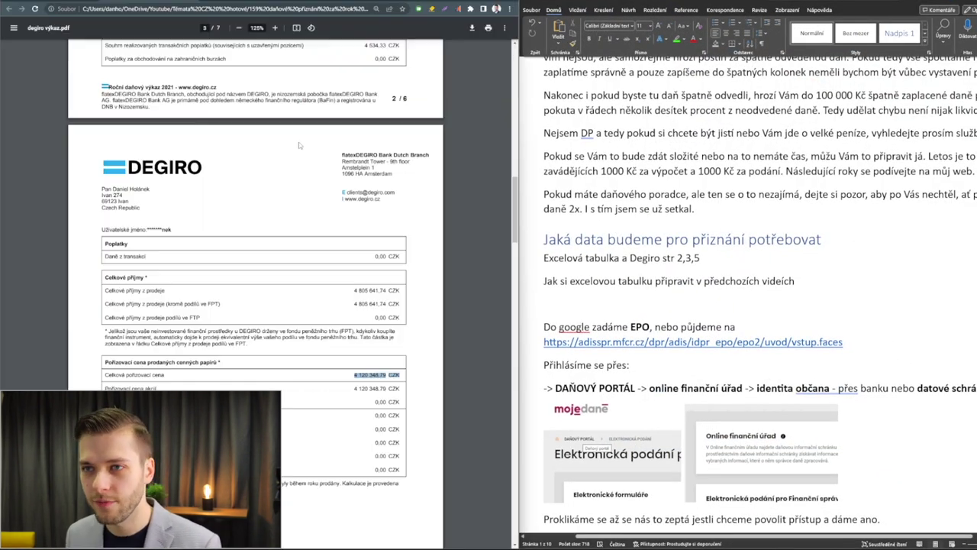
drag(516, 221, 645, 234)
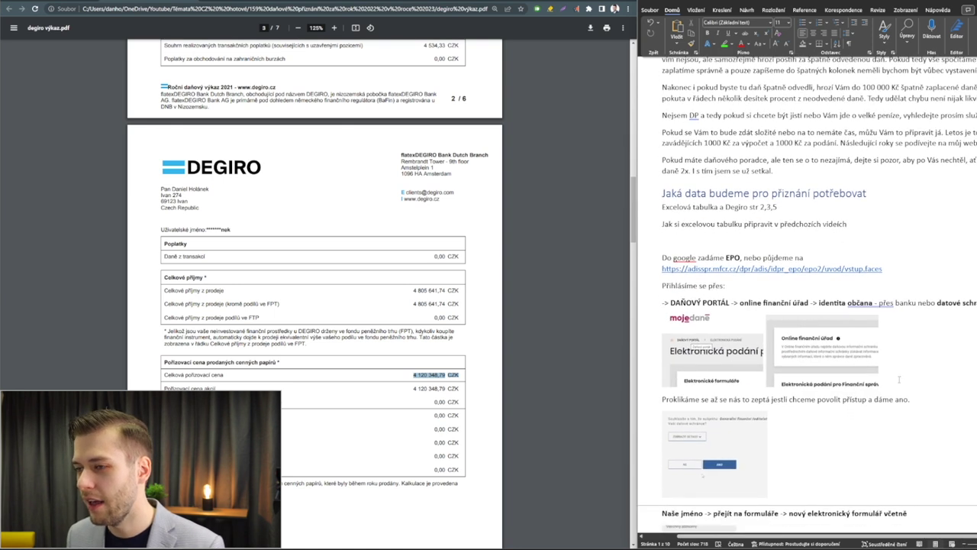
scroll(899, 379, down, 3)
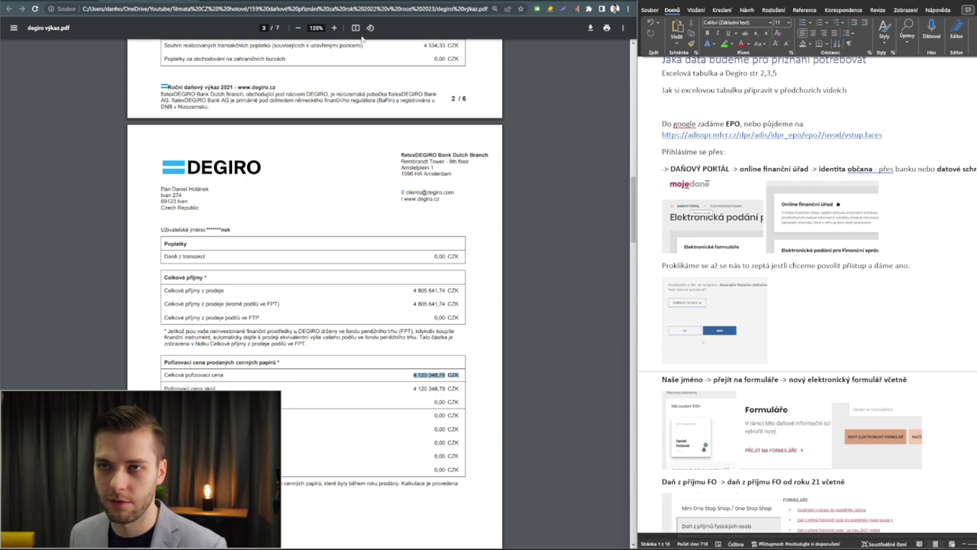
Search Google for EPO in a new browser window and open the Elektronická podání pro Finanční správu page
key(ctrl+n)
text(google)
key(Return)
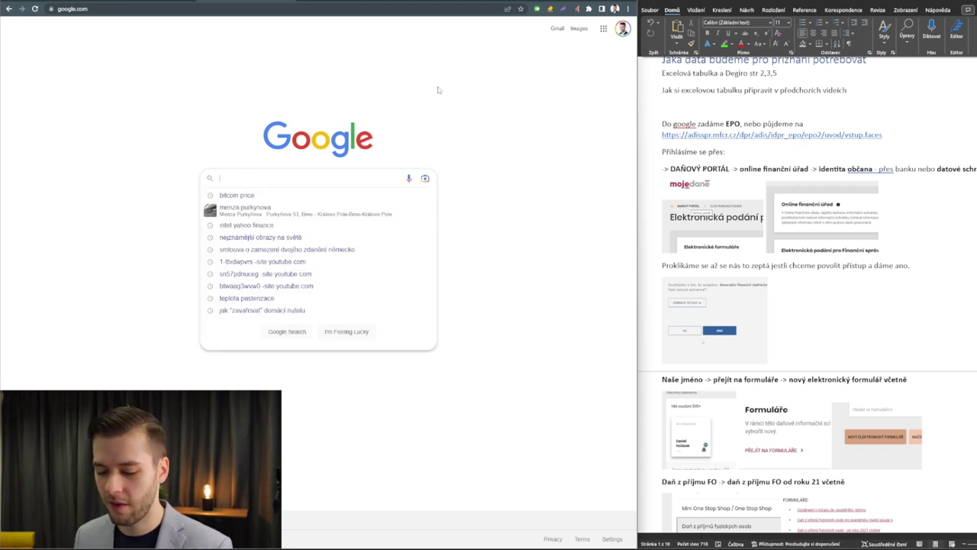
text(EPO)
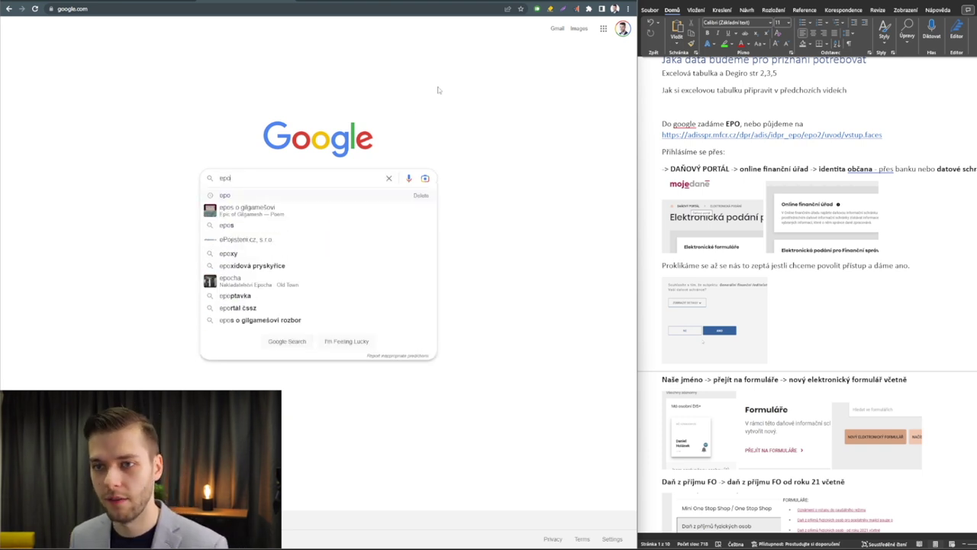
key(Return)
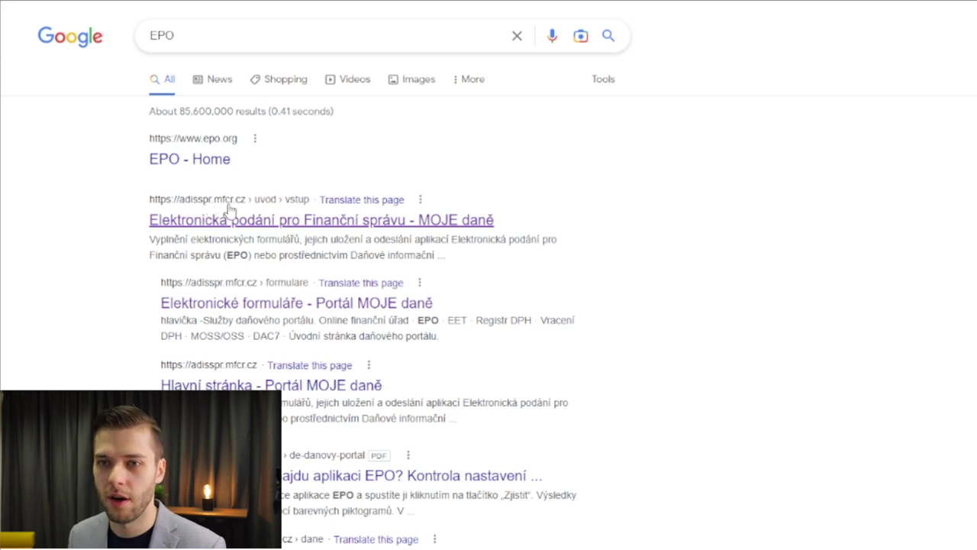
click(229, 221)
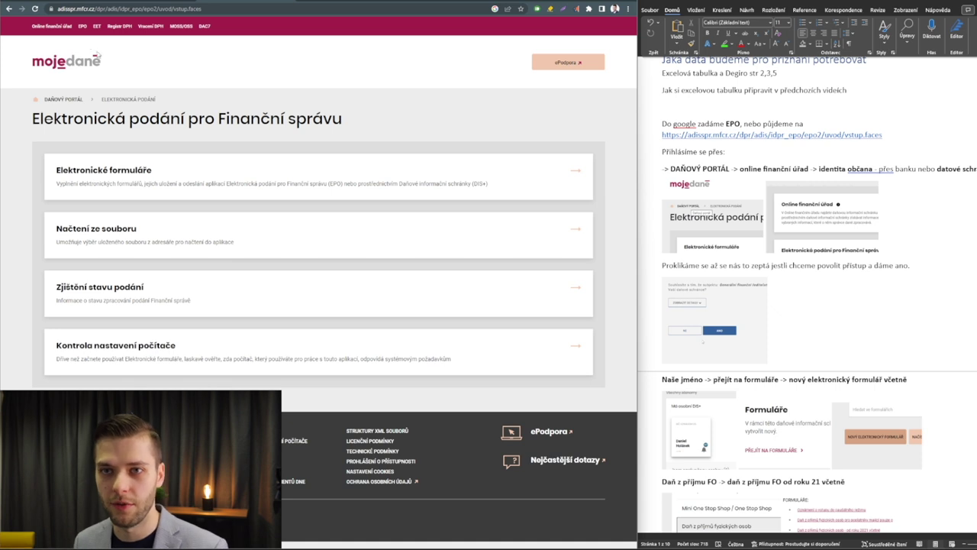
Go to the Daňový portál home page and open the sign-in page of Online finanční úřad
key(ctrl+plus)
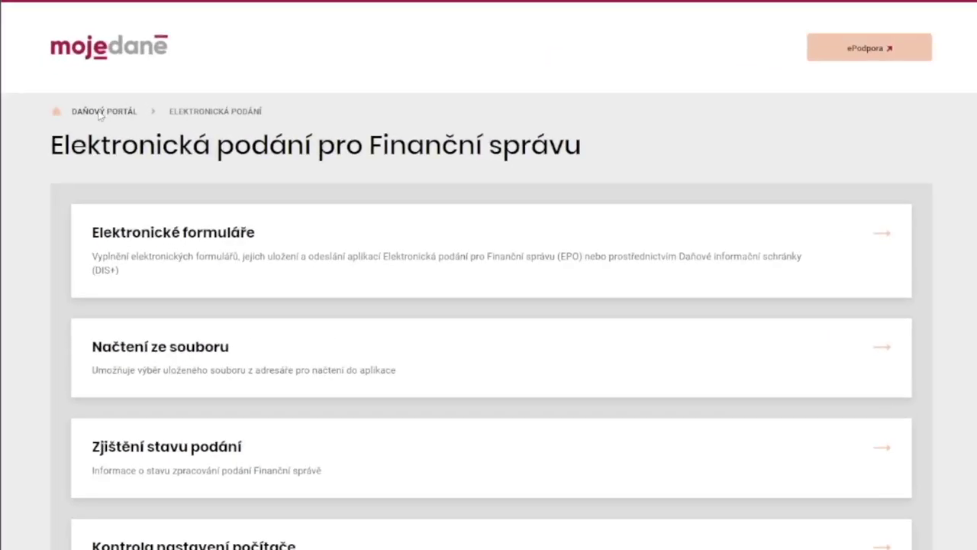
click(70, 108)
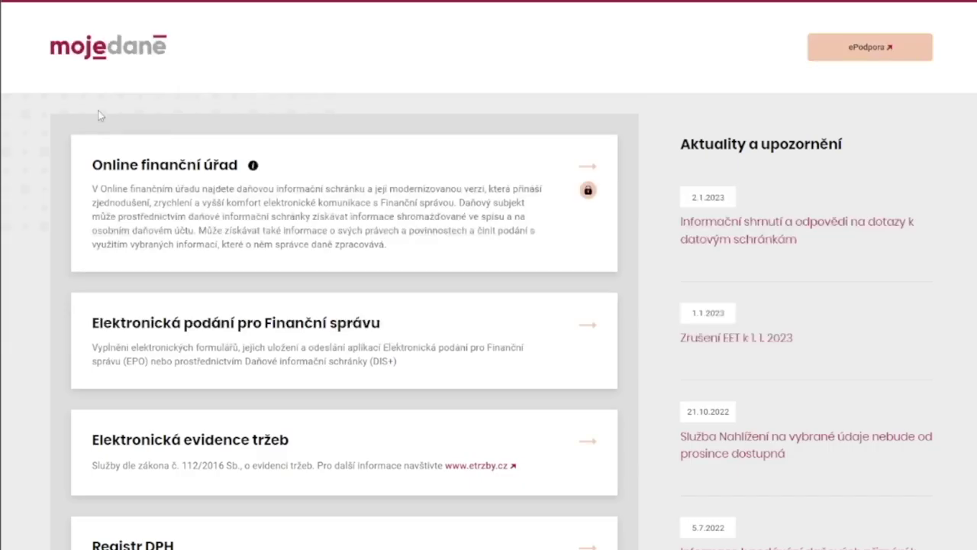
click(134, 164)
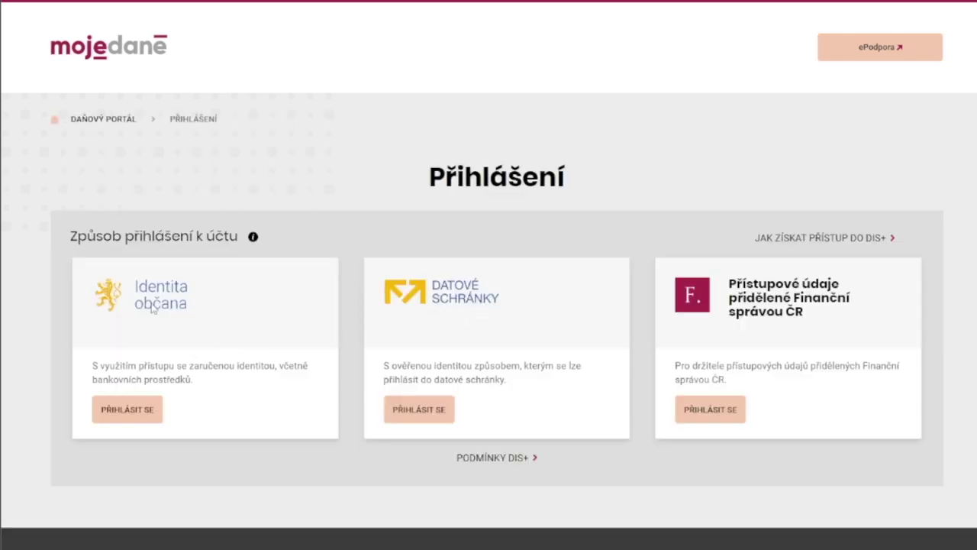
Examine the Identita občana sign-in methods, including the banks under BANKOVNÍ IDENTITA, and return to the tax portal
click(128, 410)
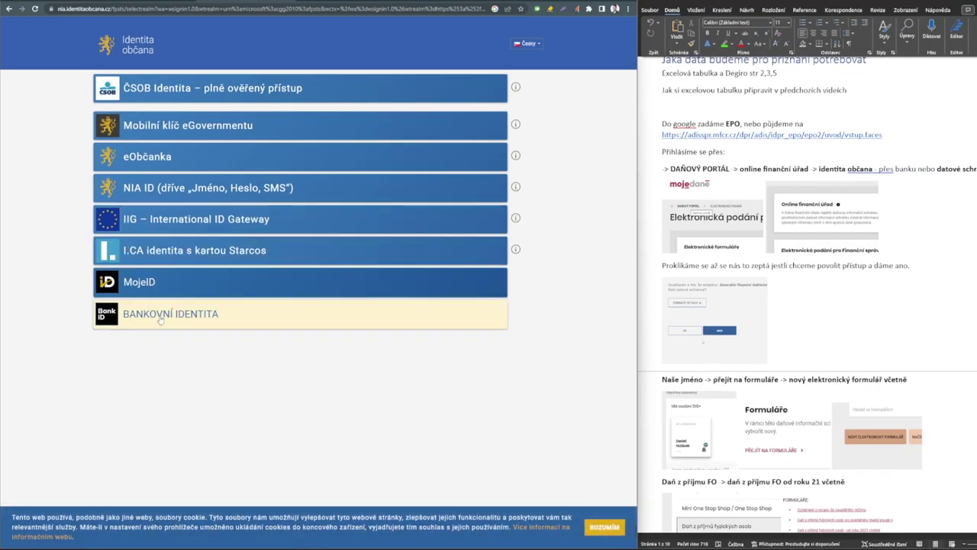
click(160, 320)
scroll(257, 311, down, 1)
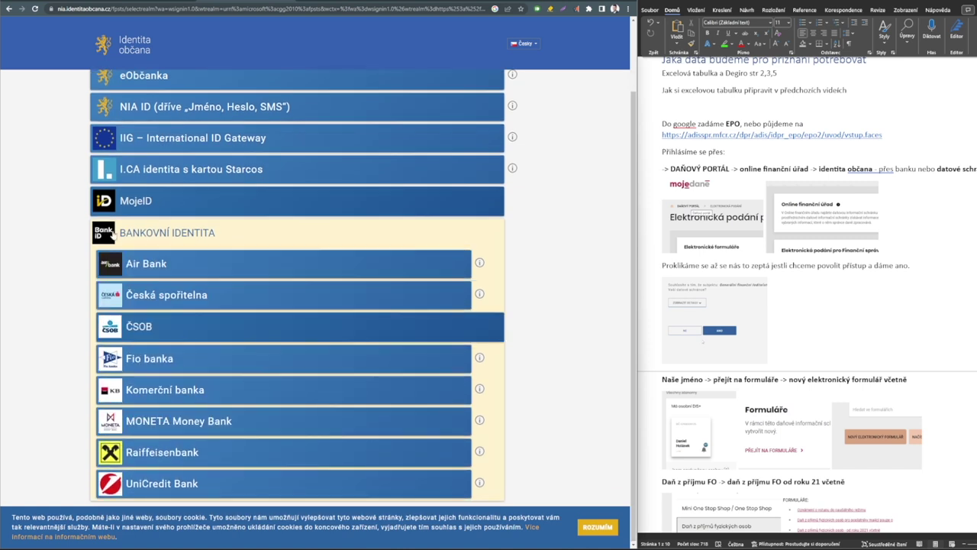
scroll(290, 336, up, 1)
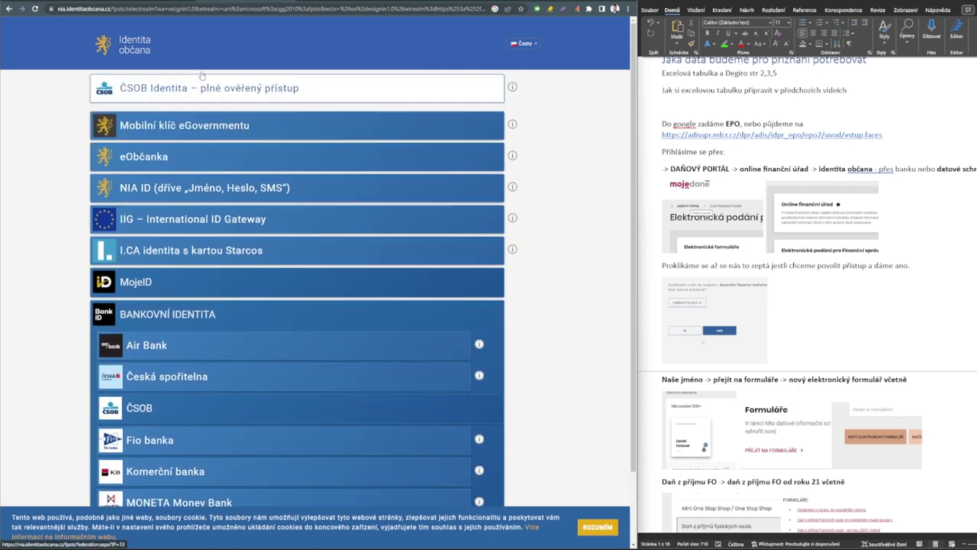
click(8, 8)
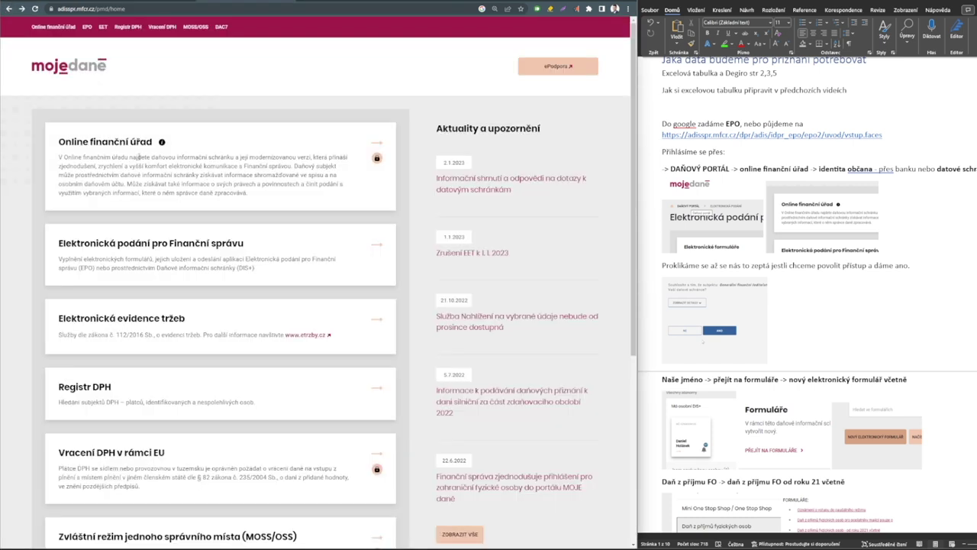
Reopen Online finanční úřad and sign in through Datové schránky to reach the Seznam DIS+ page
click(138, 156)
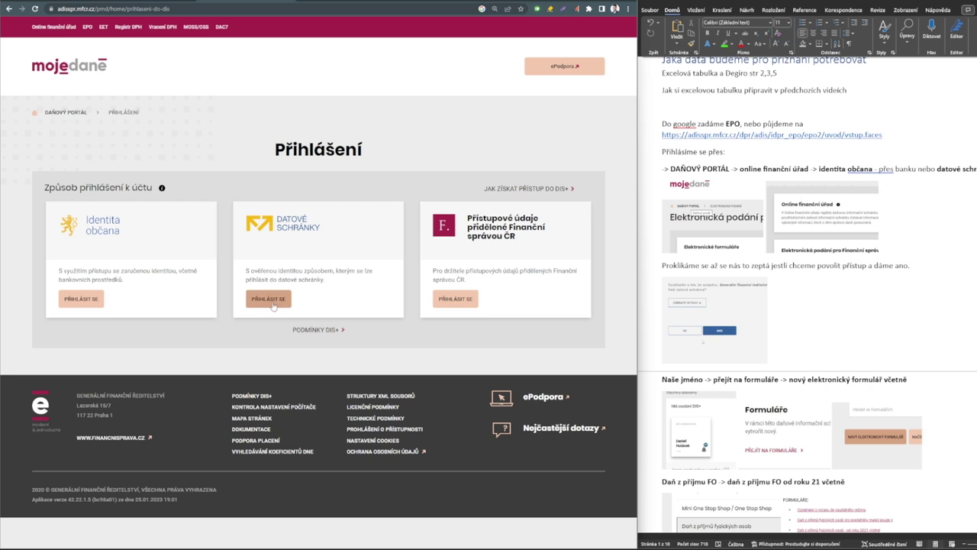
click(268, 299)
click(242, 295)
click(301, 196)
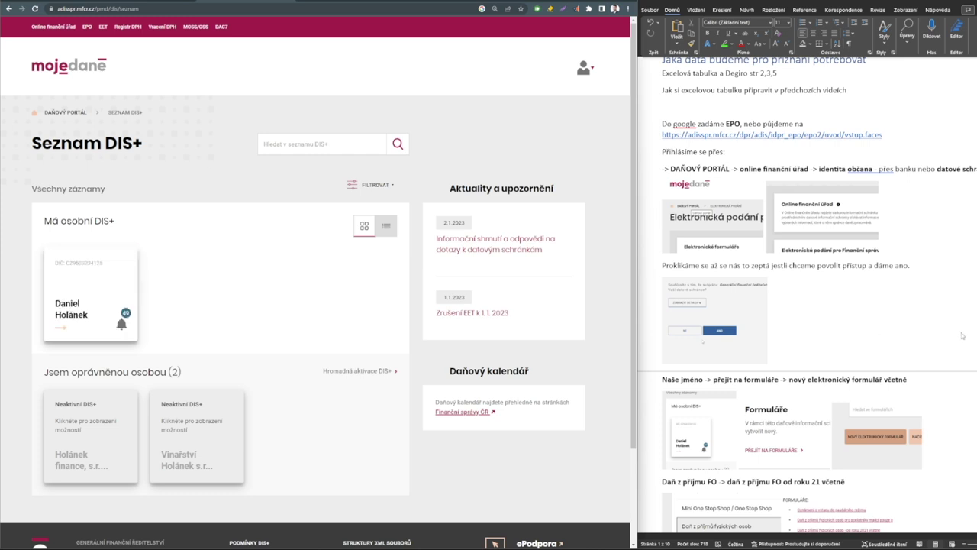
Advance the guide to the forms instructions, open the taxpayer's personal DIS+ record and go to its Formuláře page
scroll(918, 327, down, 3)
scroll(918, 326, down, 2)
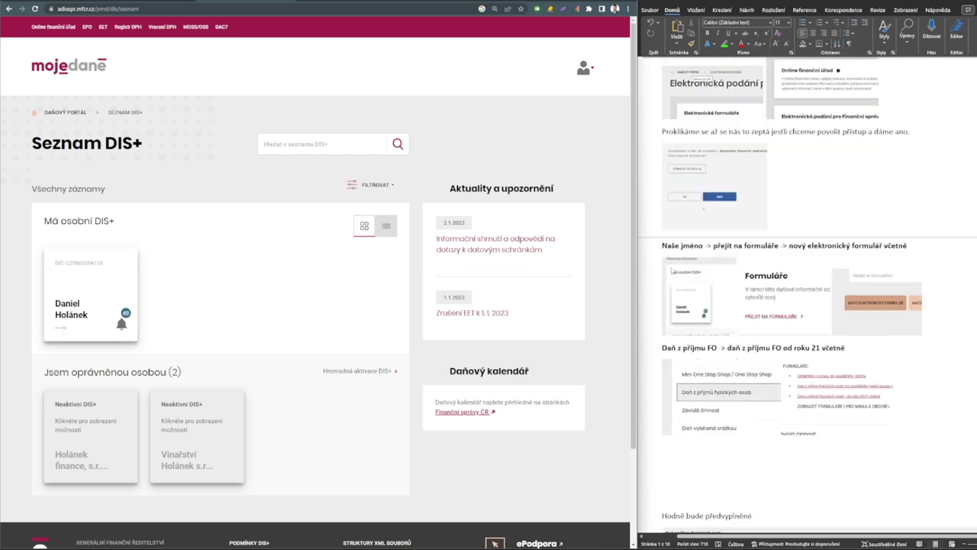
click(93, 286)
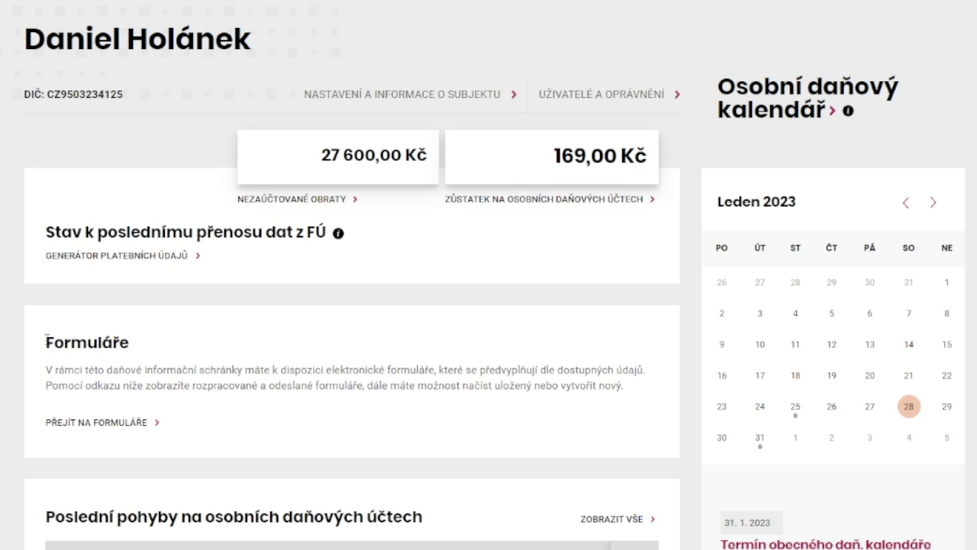
drag(45, 323, 102, 326)
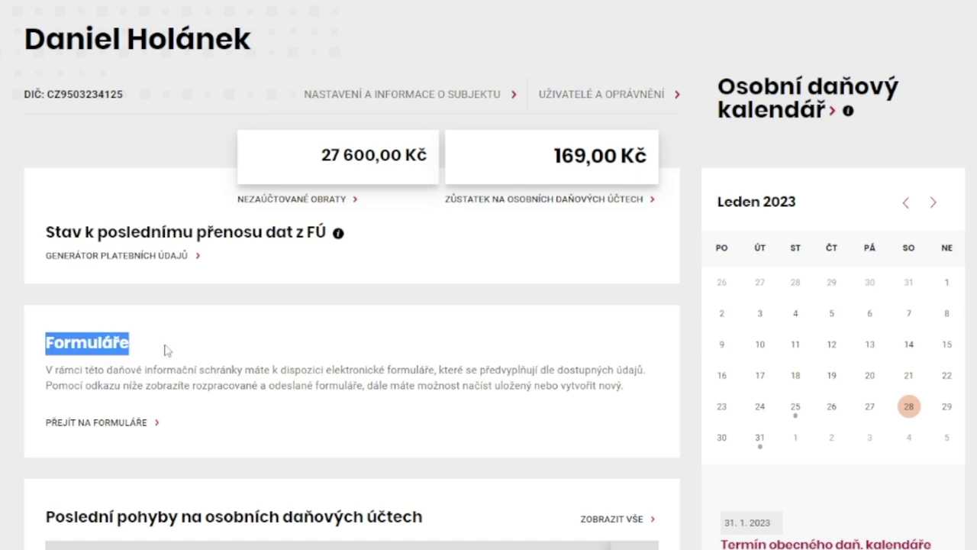
click(117, 424)
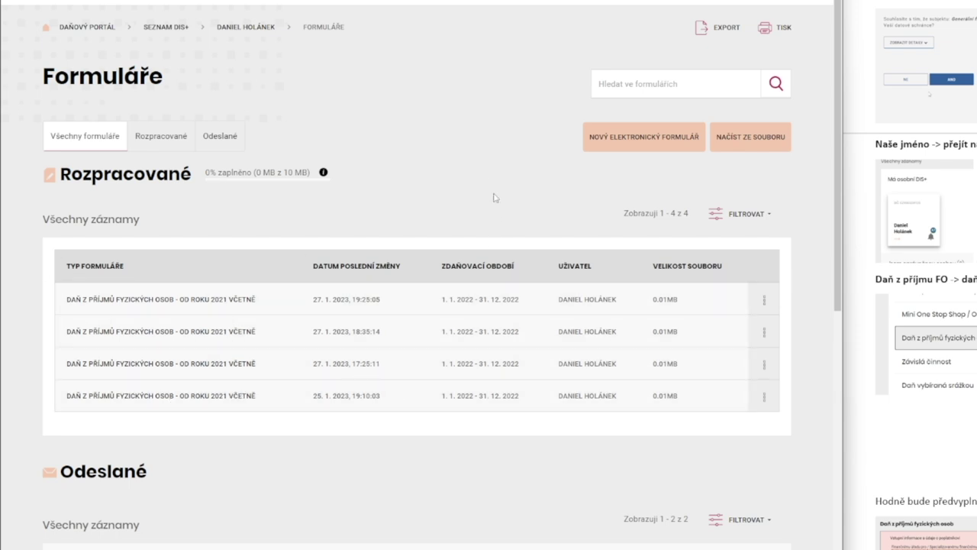
Start a new electronic form for Daň z příjmů fyzických osob, in the version od roku 2021 včetně
click(599, 144)
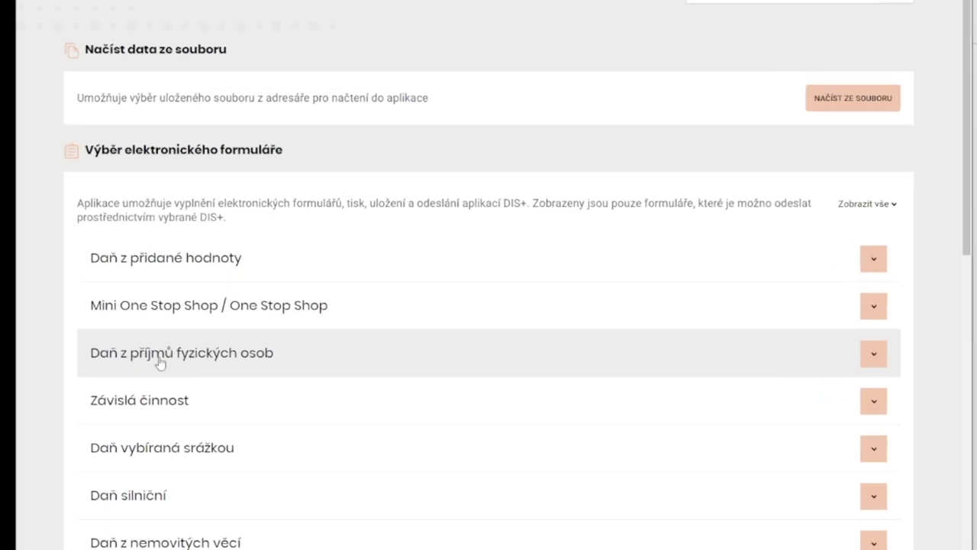
click(159, 364)
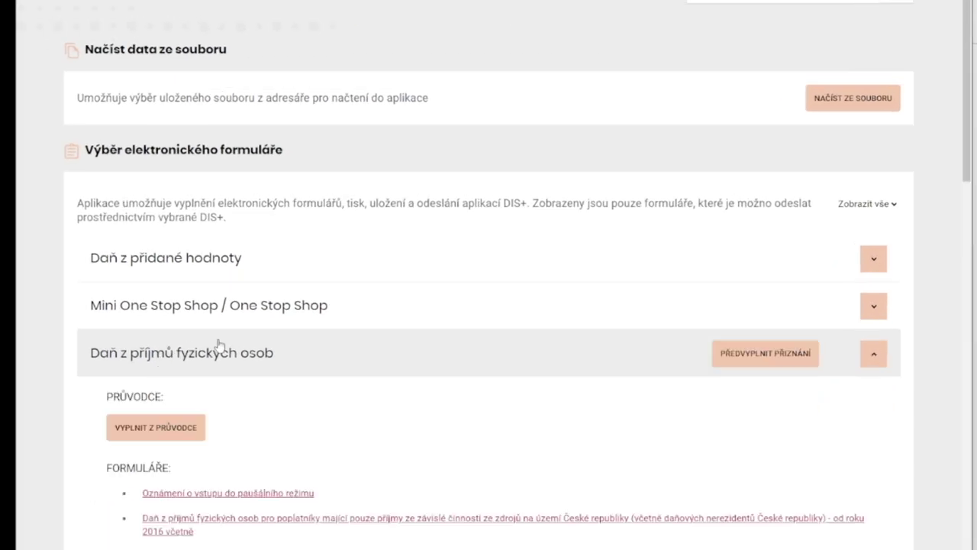
scroll(218, 344, down, 1)
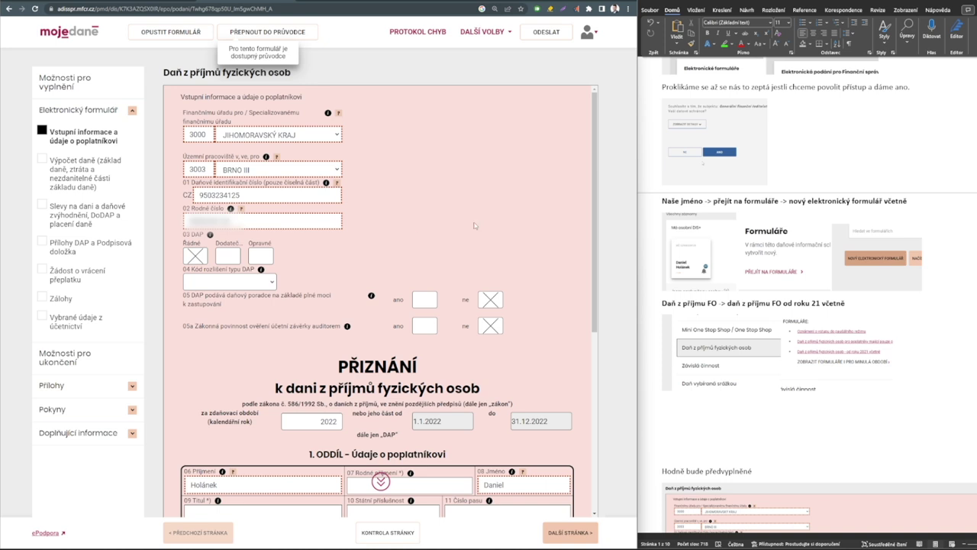
Check the prefilled introductory details against the guide, try the Dodatečné DAP type and switch back to Řádné
scroll(874, 337, down, 4)
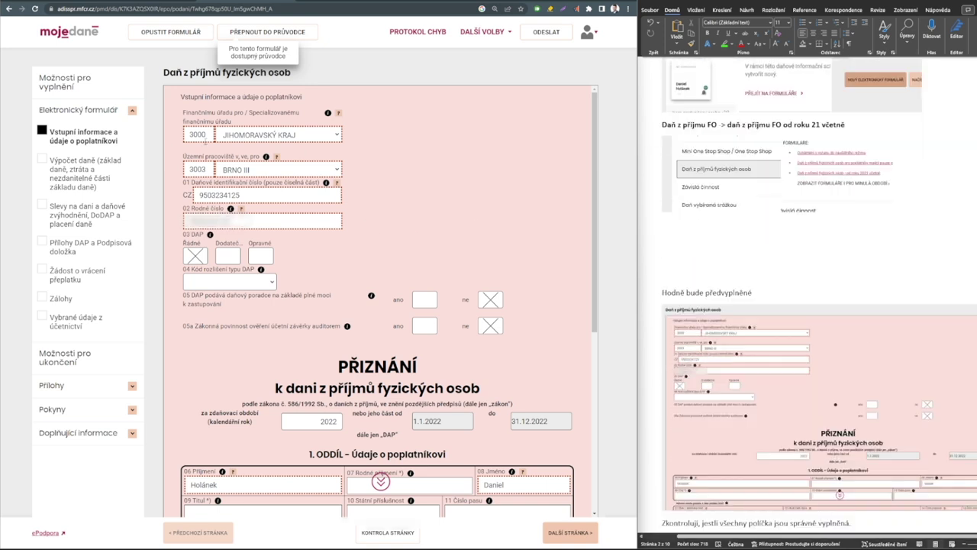
mouse_move(288, 171)
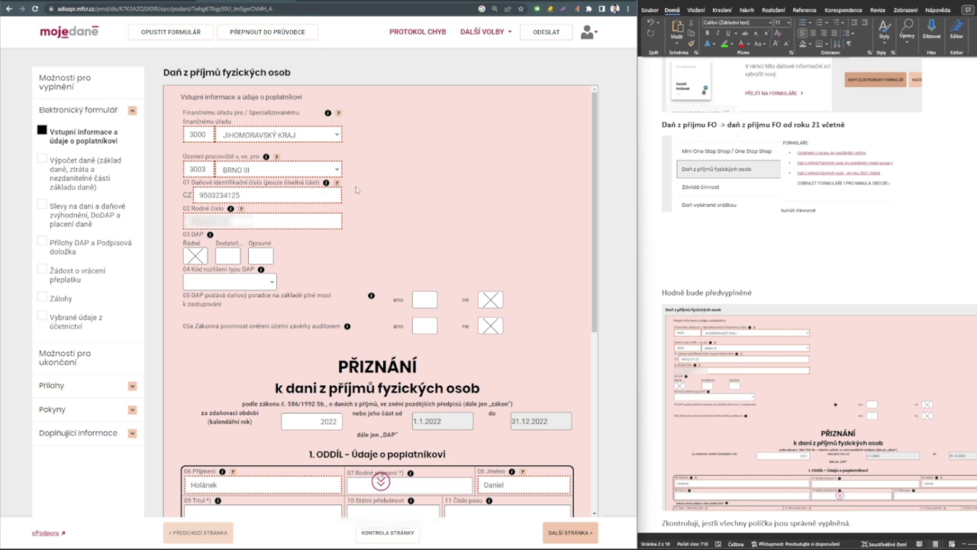
click(231, 258)
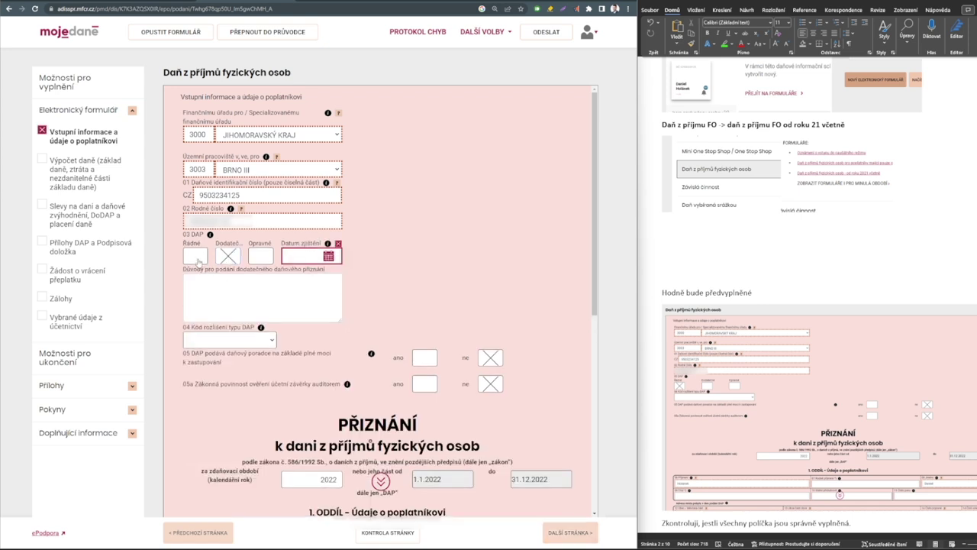
click(198, 261)
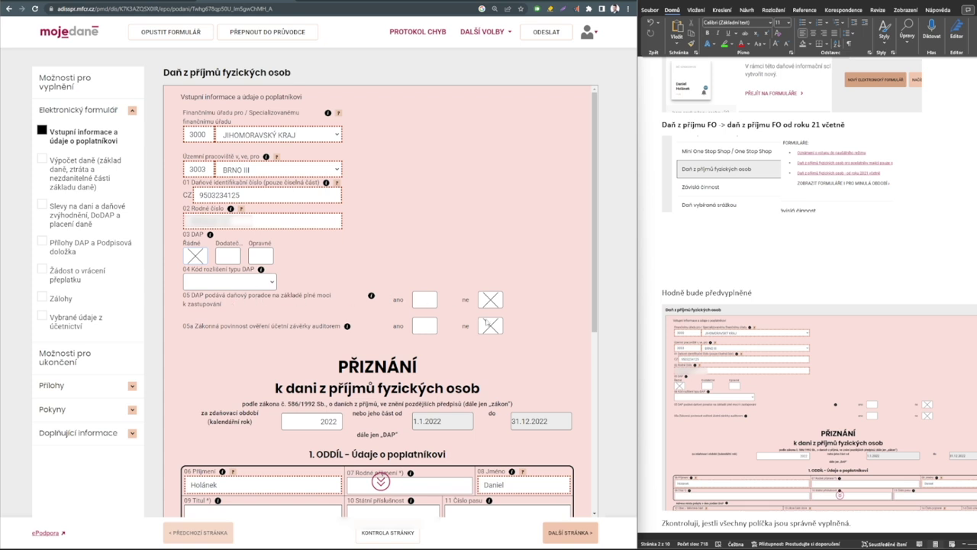
Fill in the taxpayer's title as Ing. in row 09 and the citizenship as Česká repubika in row 10
scroll(536, 306, down, 1)
scroll(534, 304, down, 2)
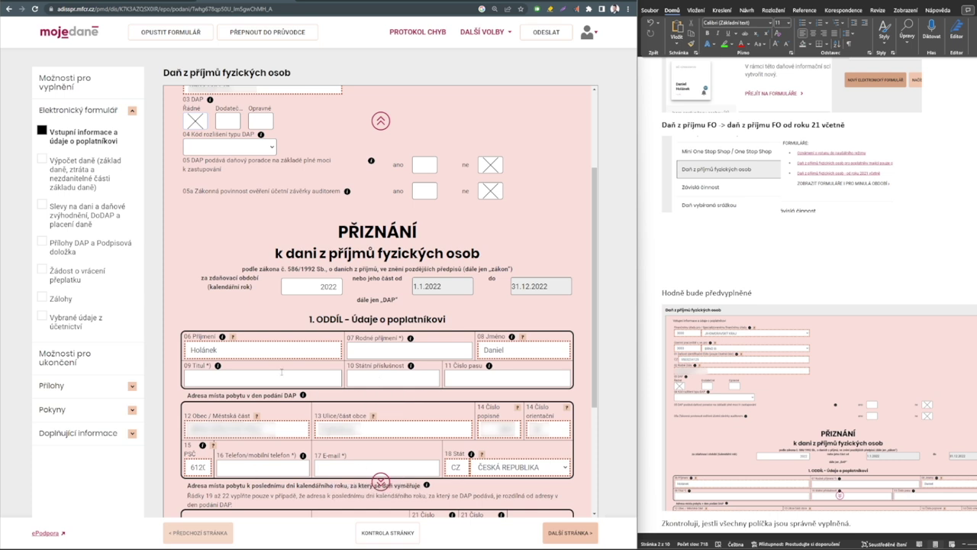
text(Ing.)
key(Tab)
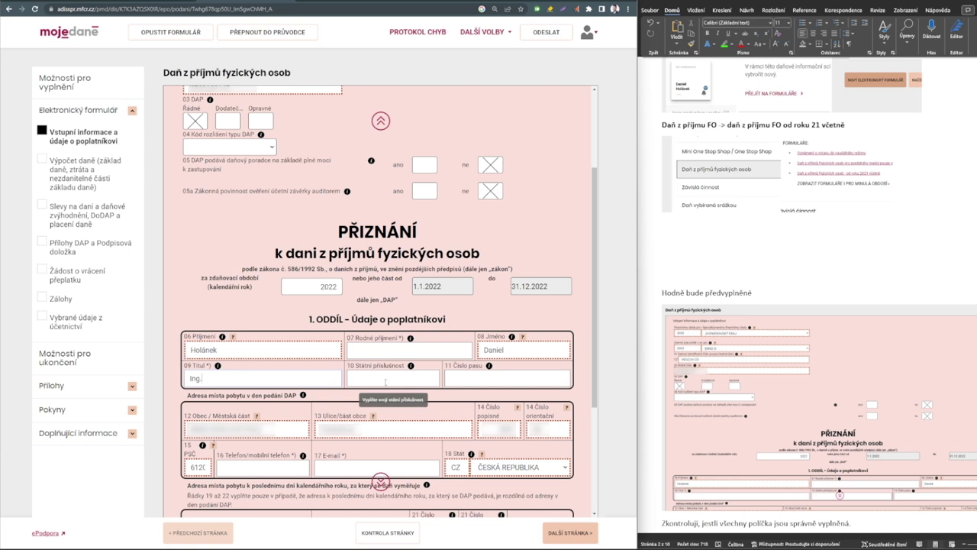
text(Č)
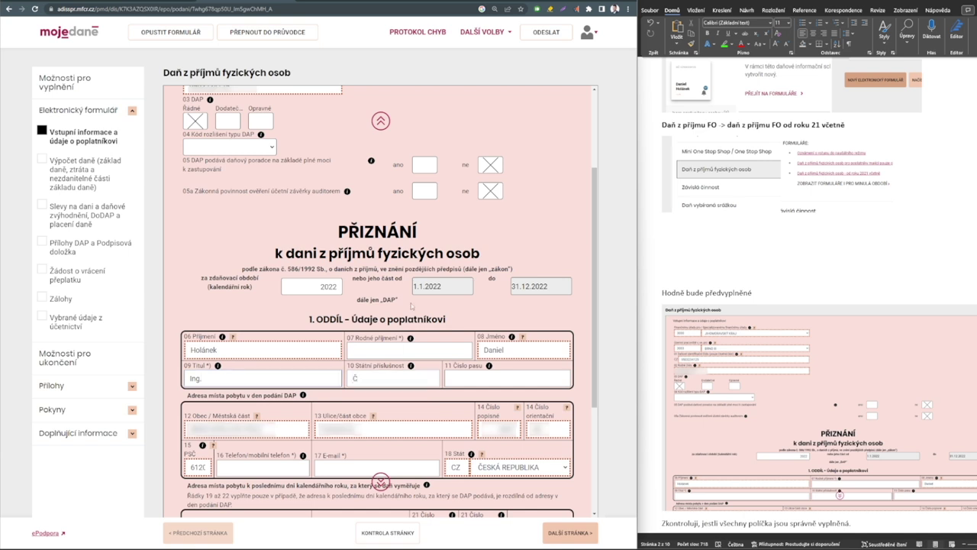
text(eská republika)
scroll(411, 306, down, 1)
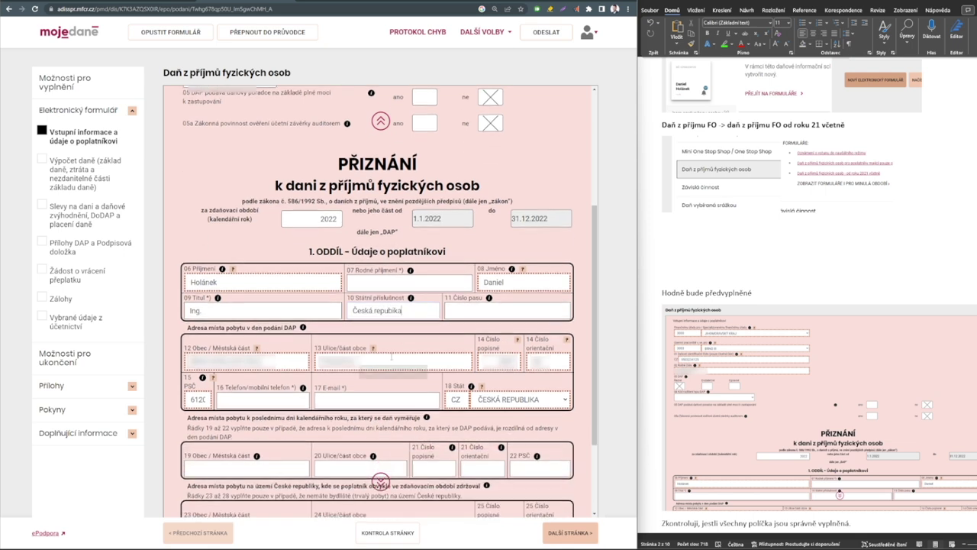
Consult the guide's notes on rows 16 and 17 and enter the taxpayer's phone number and e-mail
click(233, 401)
scroll(764, 282, down, 3)
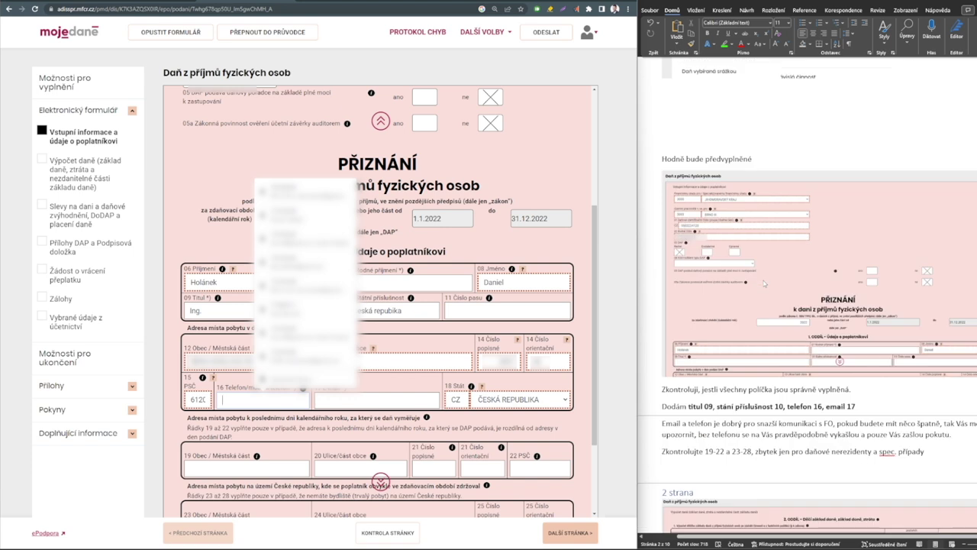
scroll(762, 281, down, 1)
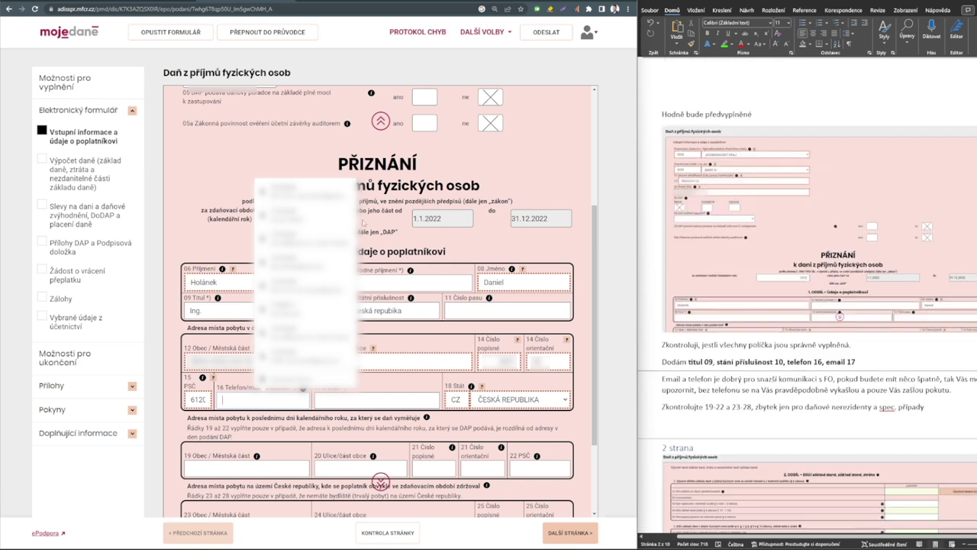
click(188, 243)
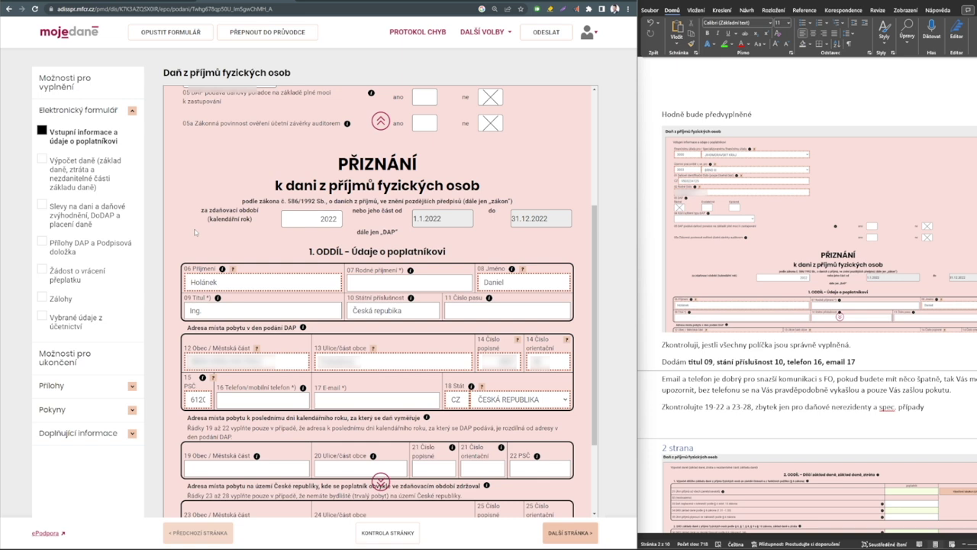
click(244, 397)
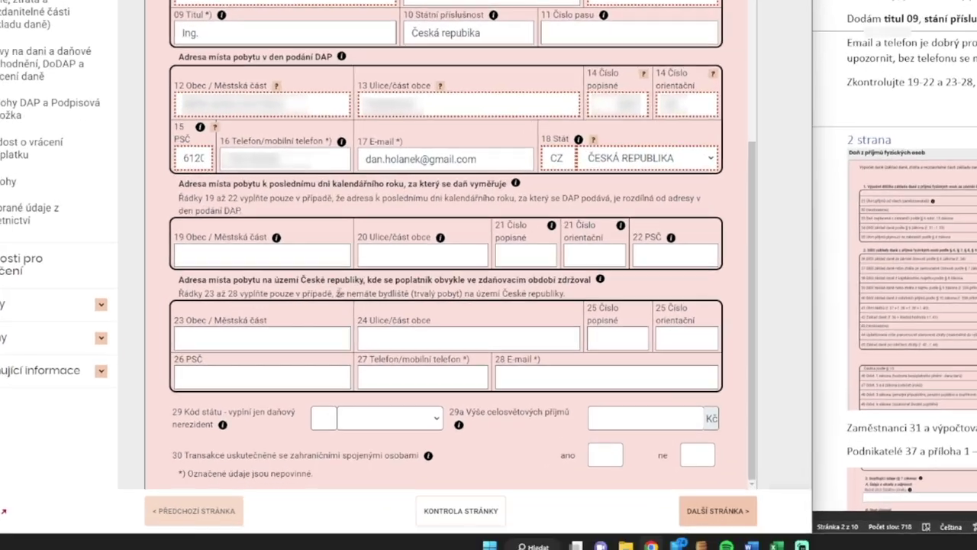
Answer ne to row 30 on transactions with foreign related persons and continue to the Výpočet daně page
drag(337, 293, 477, 294)
click(355, 307)
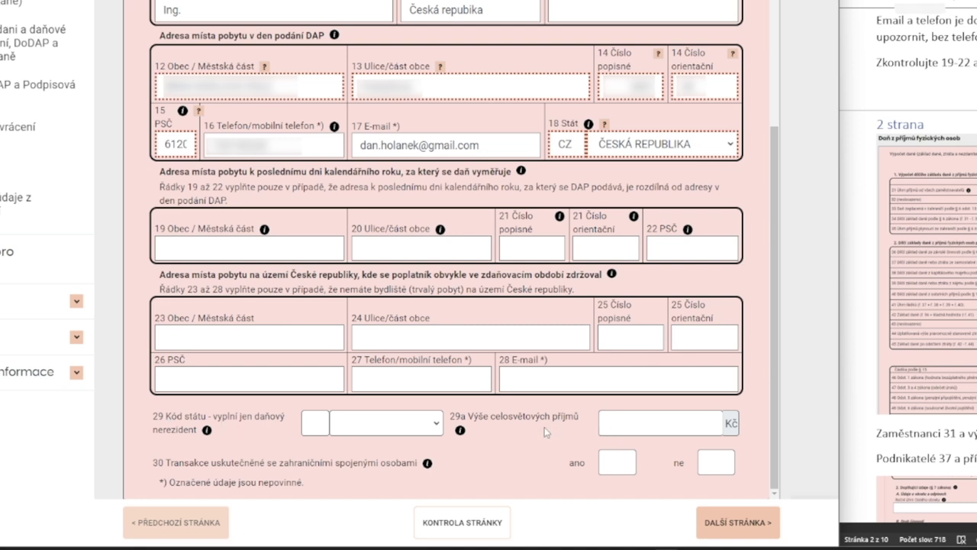
click(717, 470)
click(724, 520)
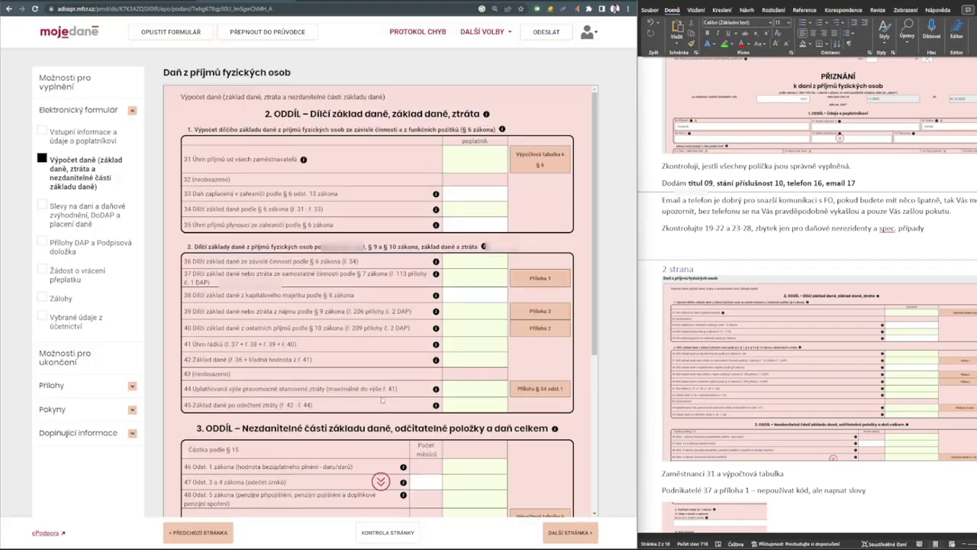
Check the zaměstnání §6 block in the Excel income workbook and open the form's Výpočtová tabulka k § 6
scroll(794, 233, down, 5)
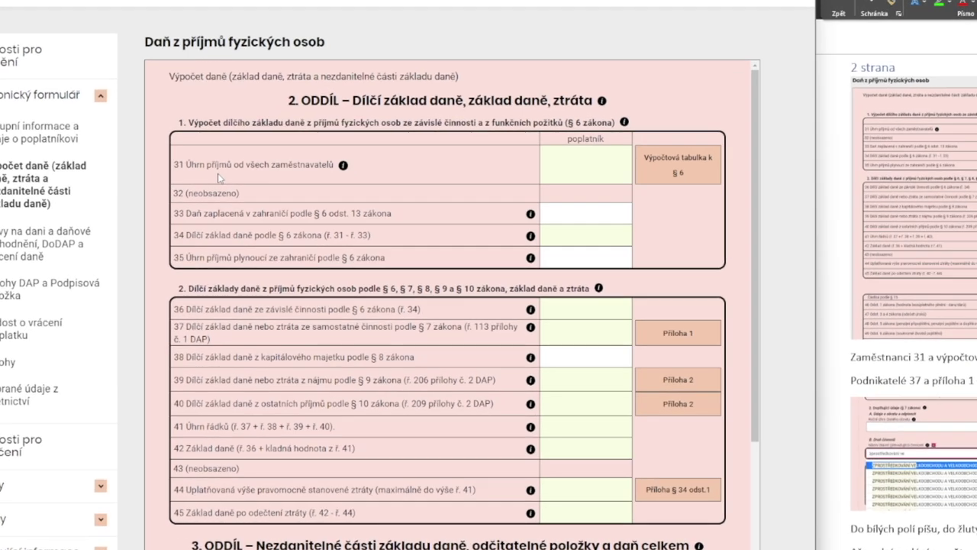
key(alt+Tab)
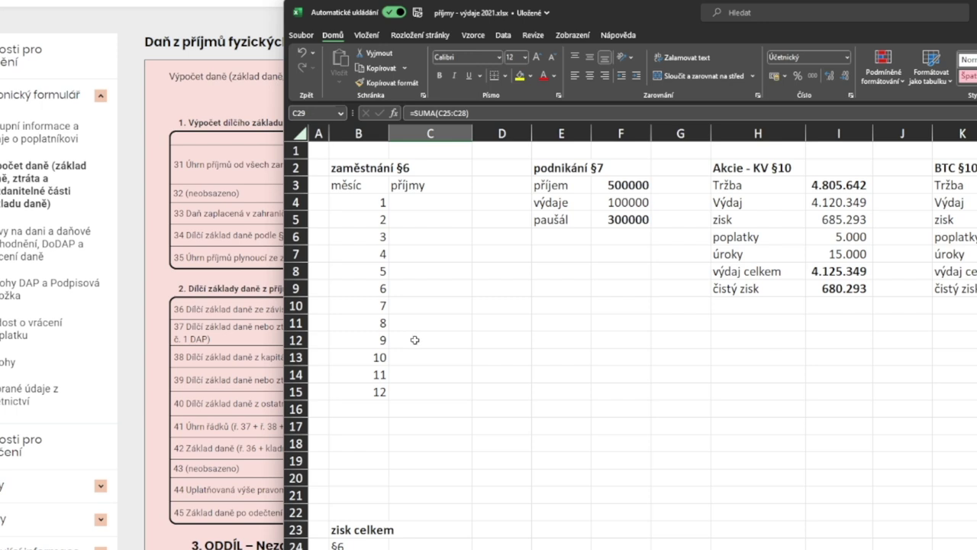
key(alt+Tab)
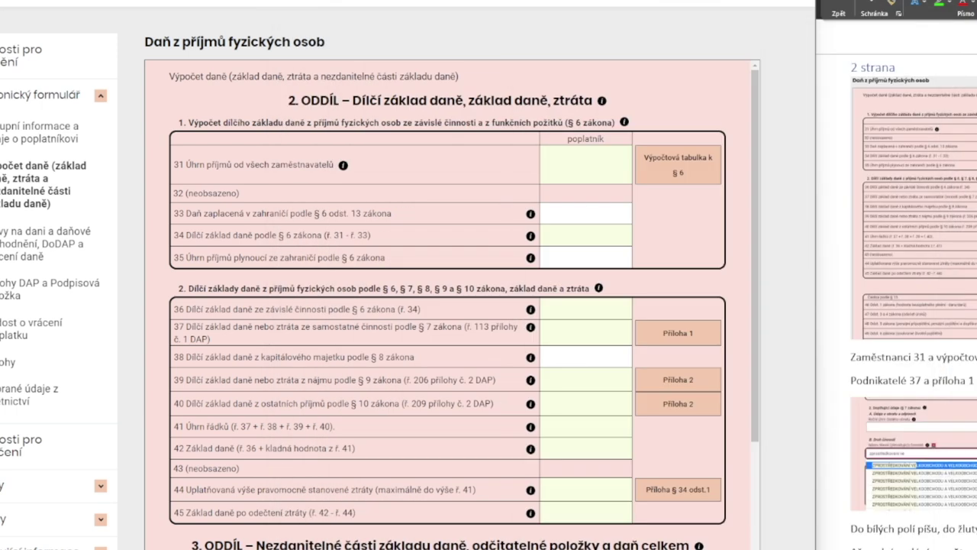
click(666, 174)
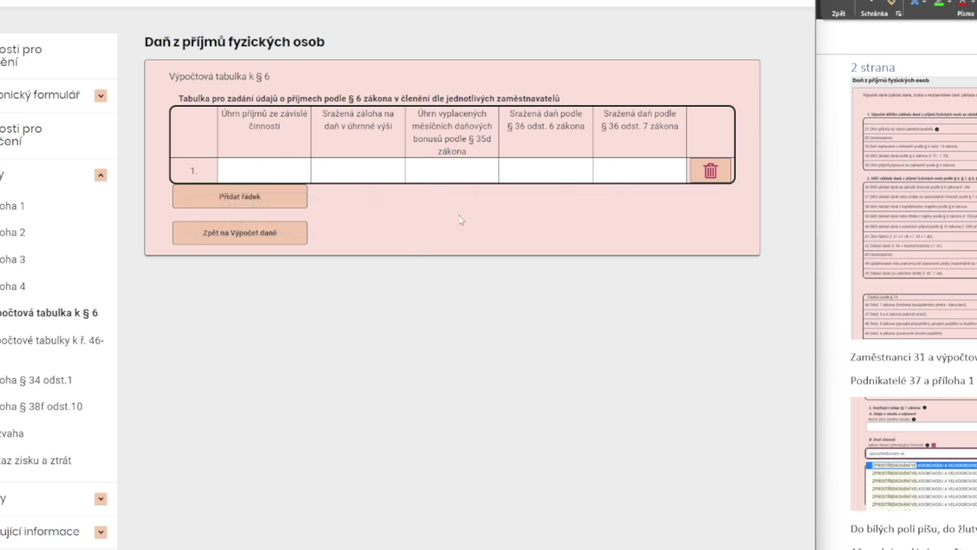
Add a second employer row to the § 6 table, delete it again and return to Výpočet daně
click(248, 198)
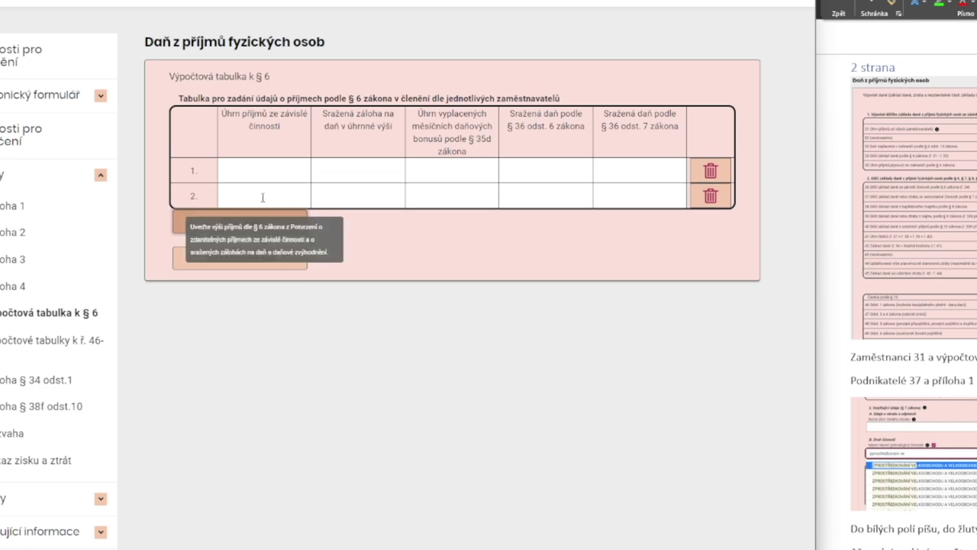
click(711, 197)
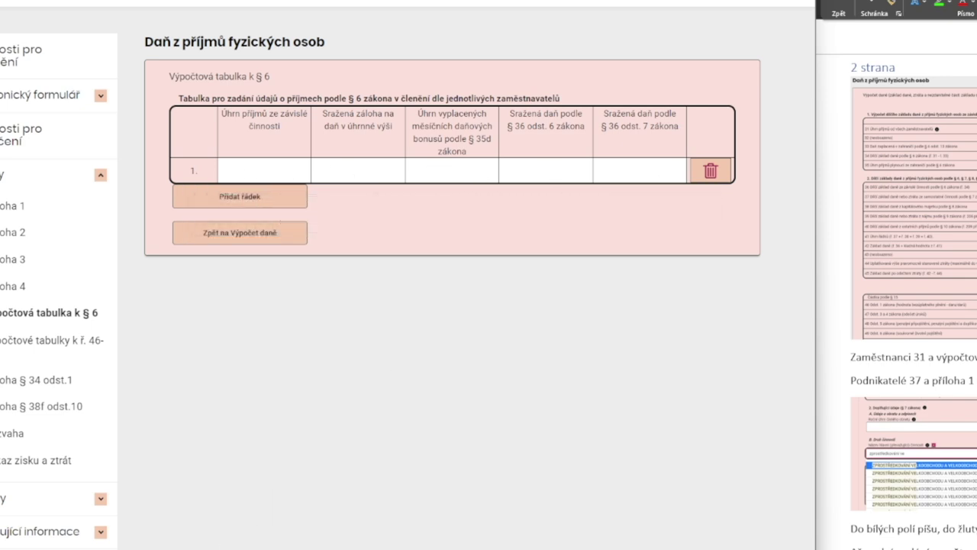
key(alt+Left)
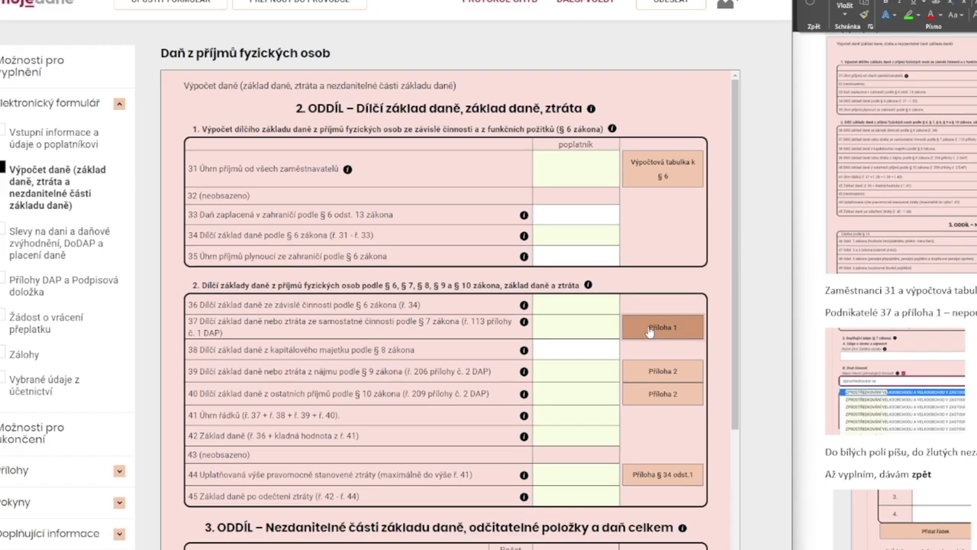
Open Příloha 1, check the podnikání §7 figures in the Excel workbook and select Uplatňuji výdaje procentem z příjmů
click(665, 336)
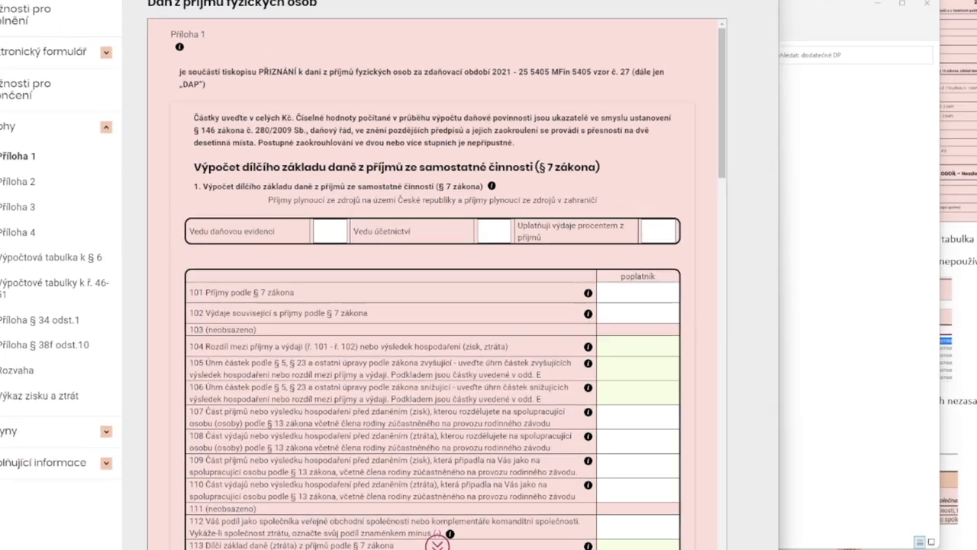
key(alt+Tab)
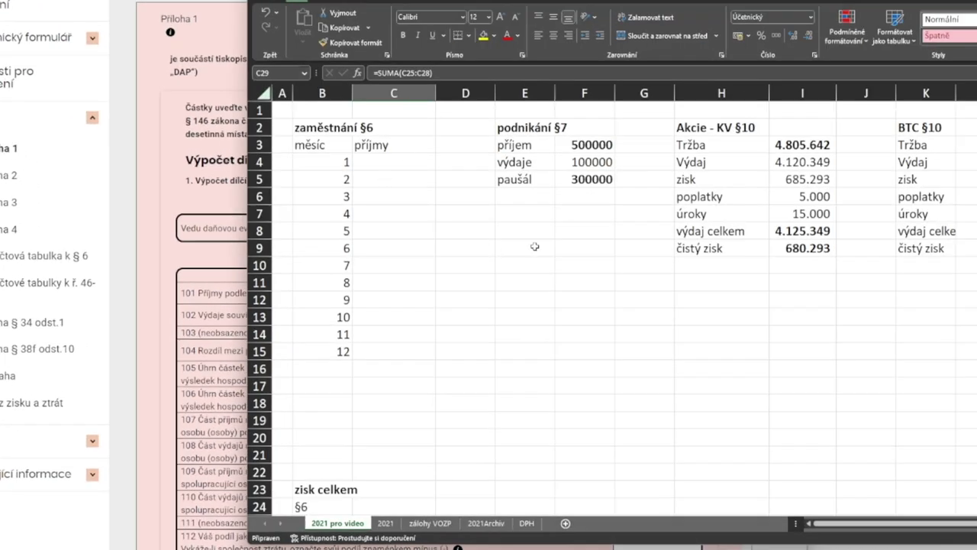
click(543, 184)
key(alt+Tab)
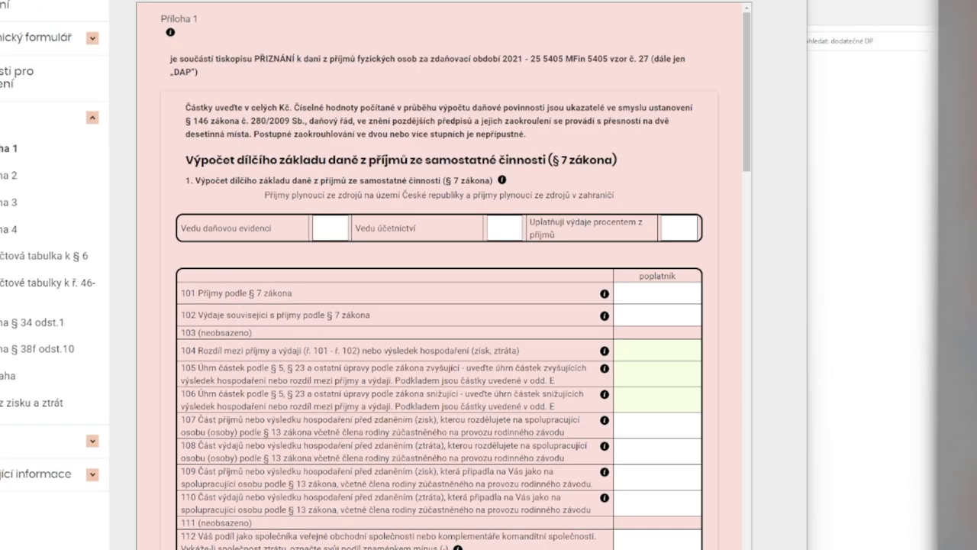
click(675, 228)
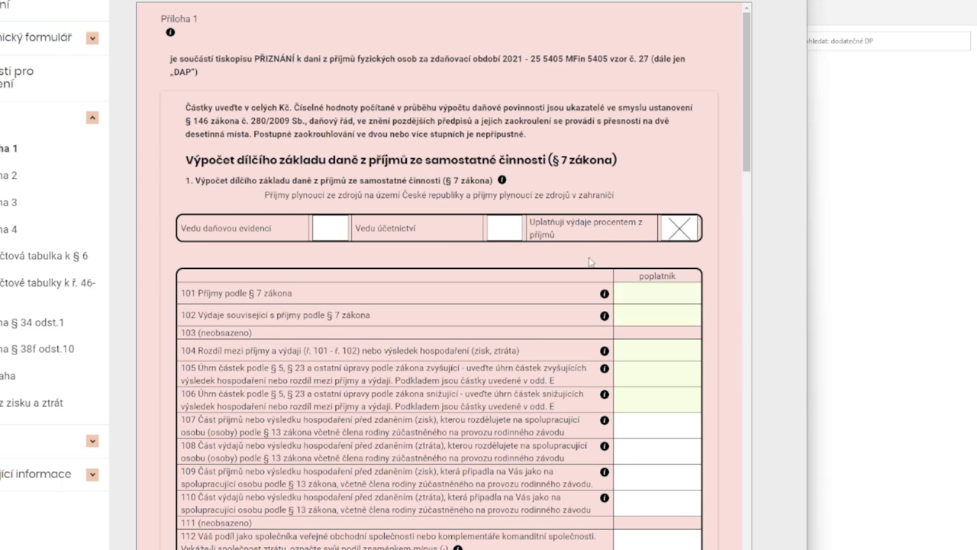
Set the main activity in section B Druh činnosti to ZPROSTŘEDKOVÁNÍ VELKOOBCHODU A VELKOOBCHOD V ZASTOUPENÍ
scroll(590, 261, down, 1)
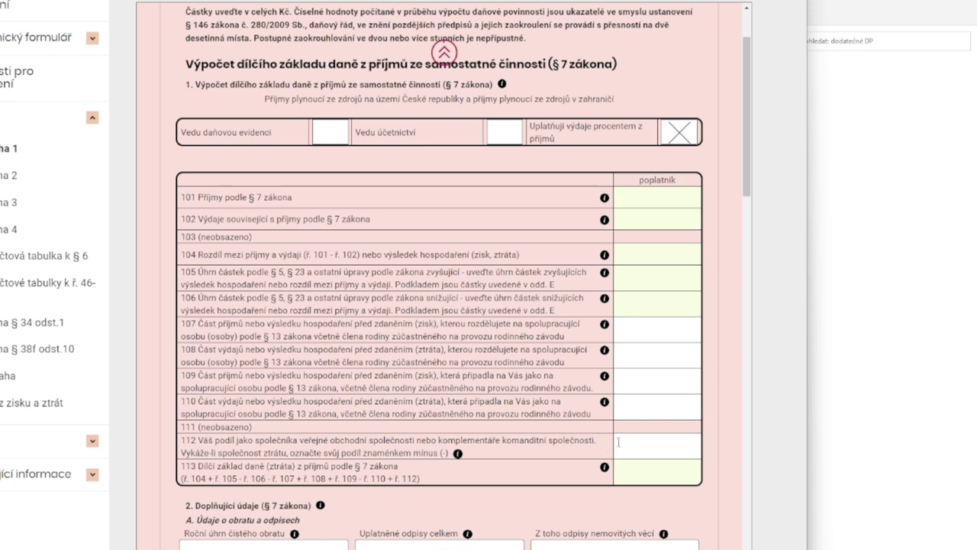
scroll(656, 341, down, 2)
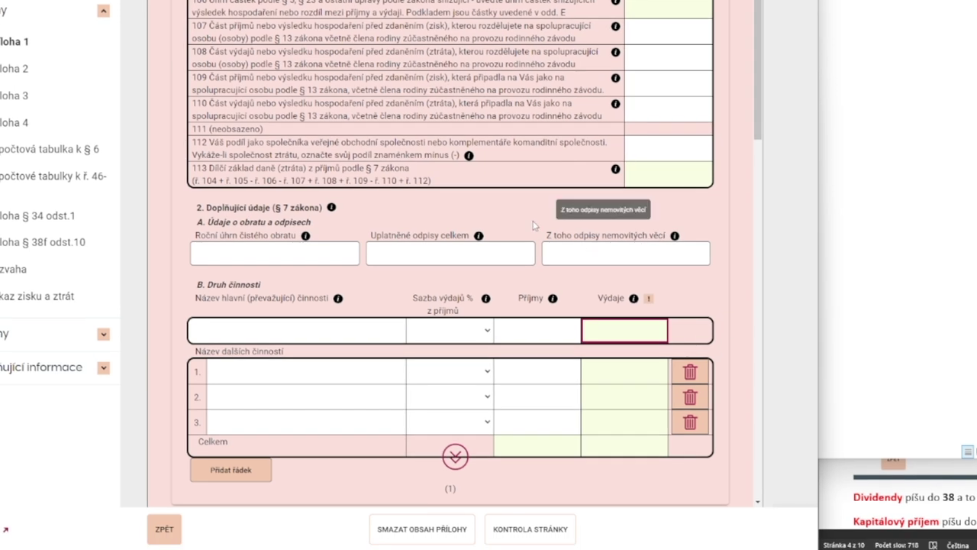
click(247, 332)
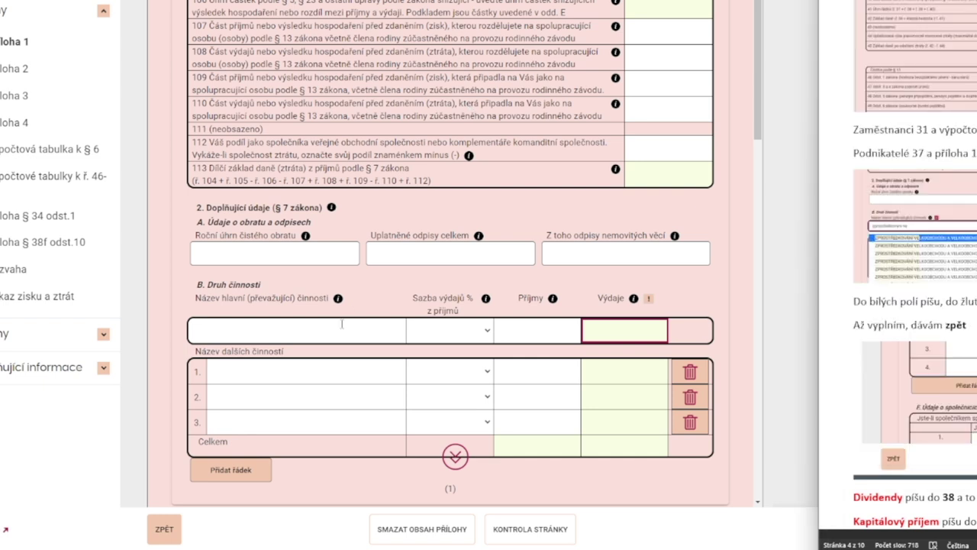
text(zpro)
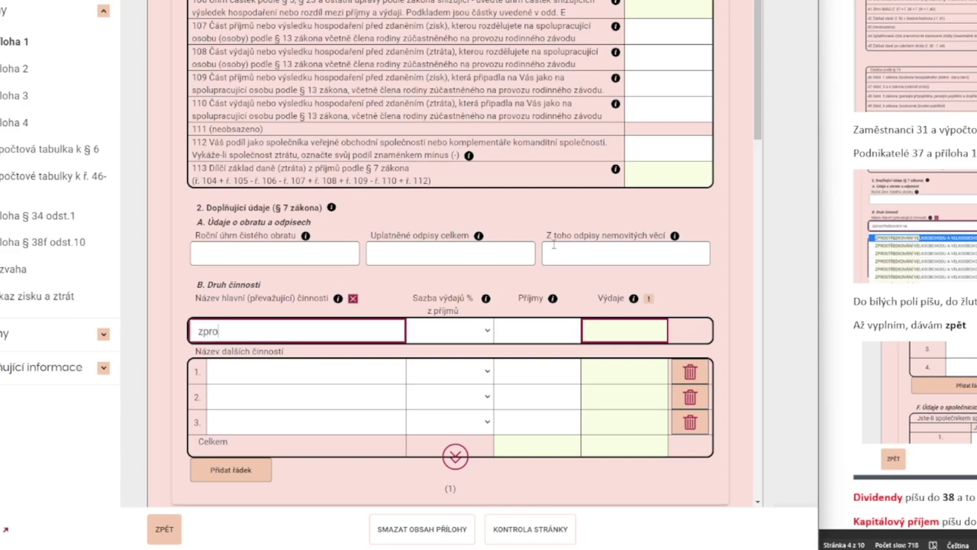
text(středkování ve)
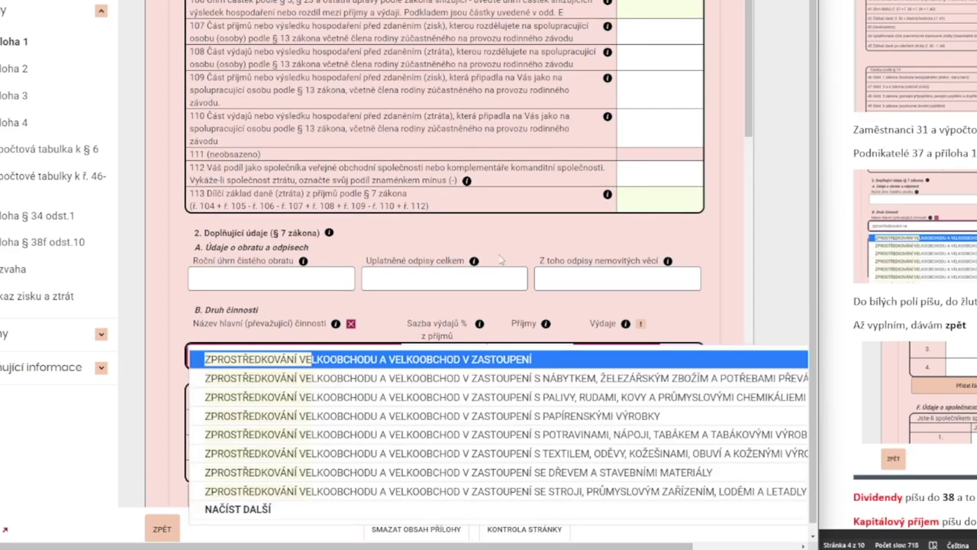
click(332, 364)
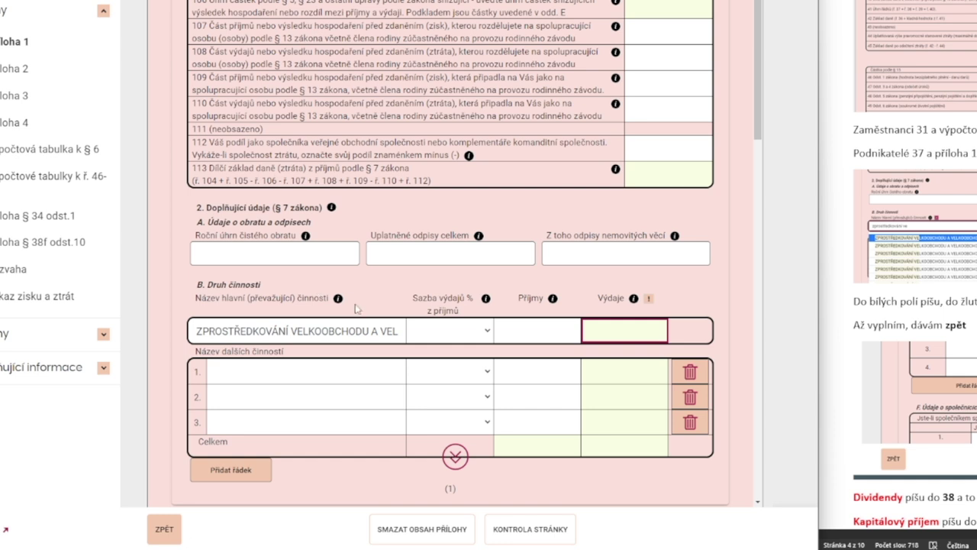
Set the main activity's expense rate to 60 % and its income to 500 000
click(465, 334)
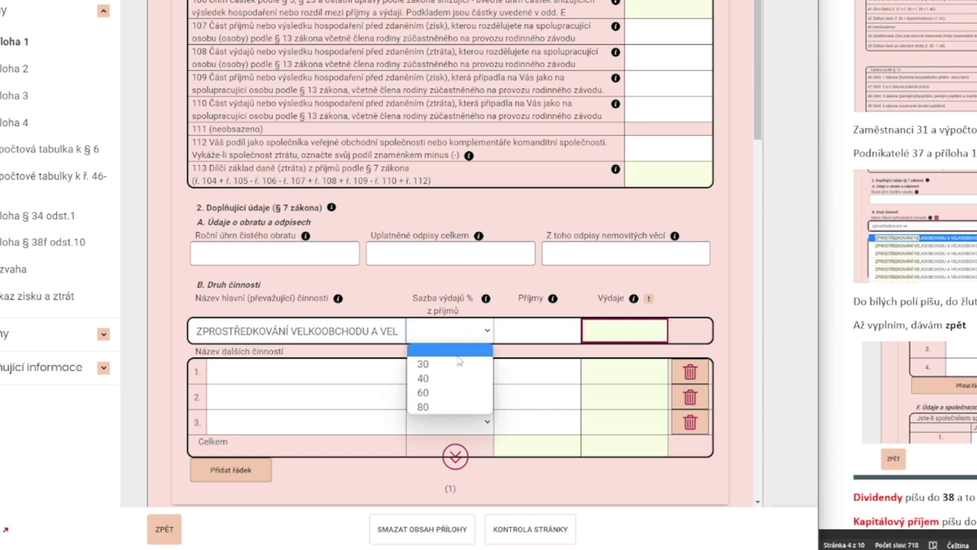
click(444, 394)
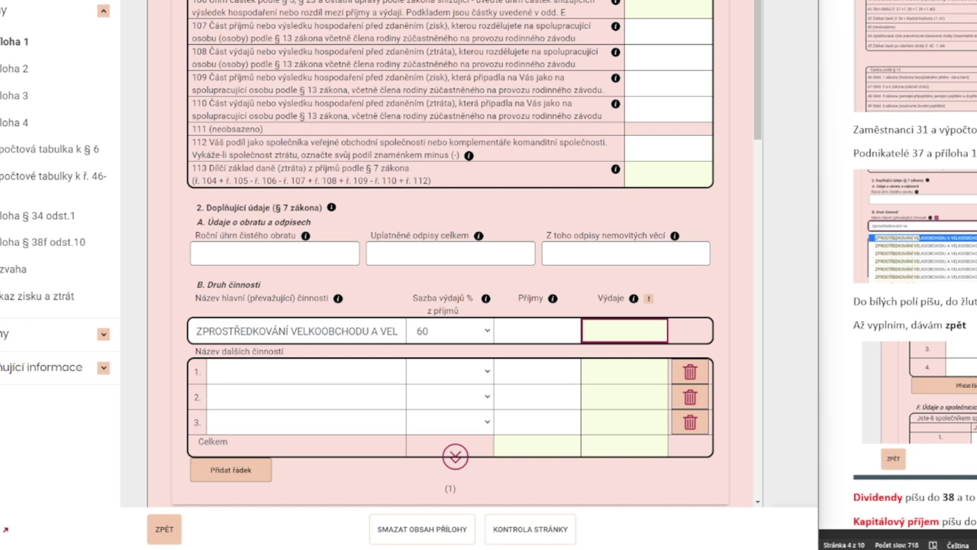
text(5)
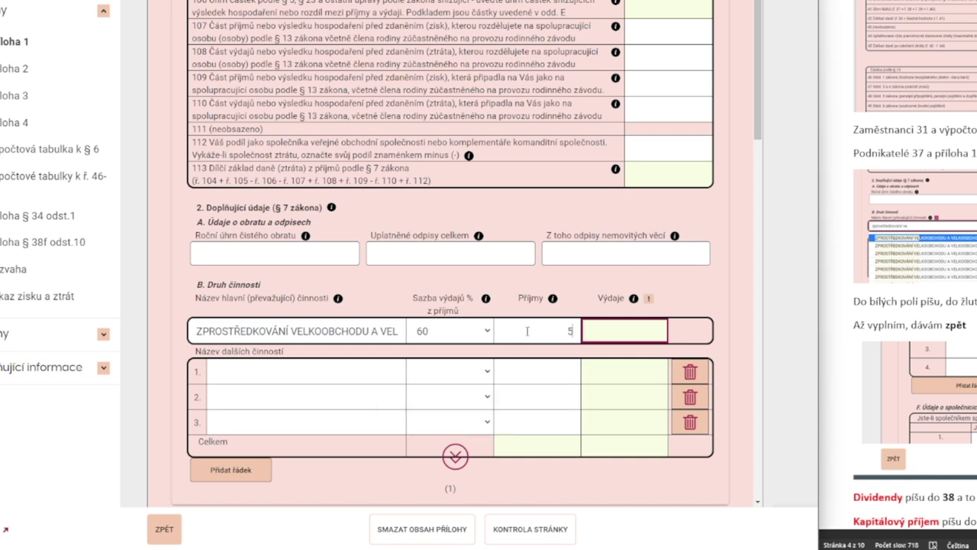
text(00 000)
key(Tab)
mouse_move(607, 336)
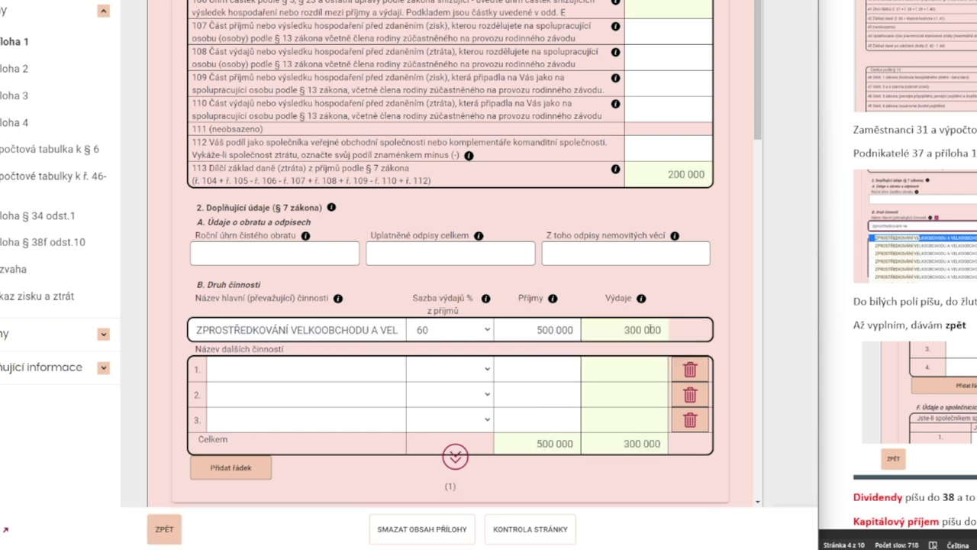
Compare the calculated expenses with the paušál figure in the Excel workbook and review the partial tax base in row 113
key(alt+Tab)
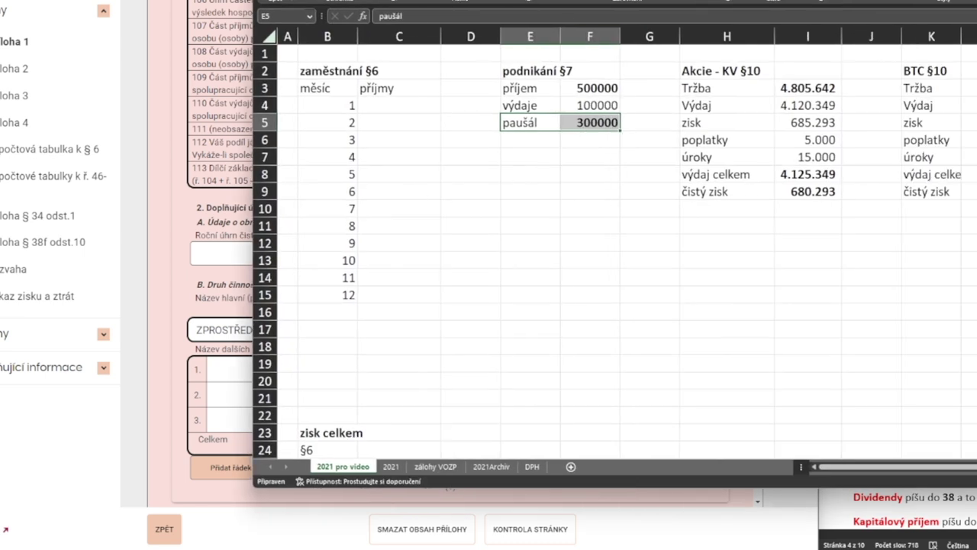
key(alt+Tab)
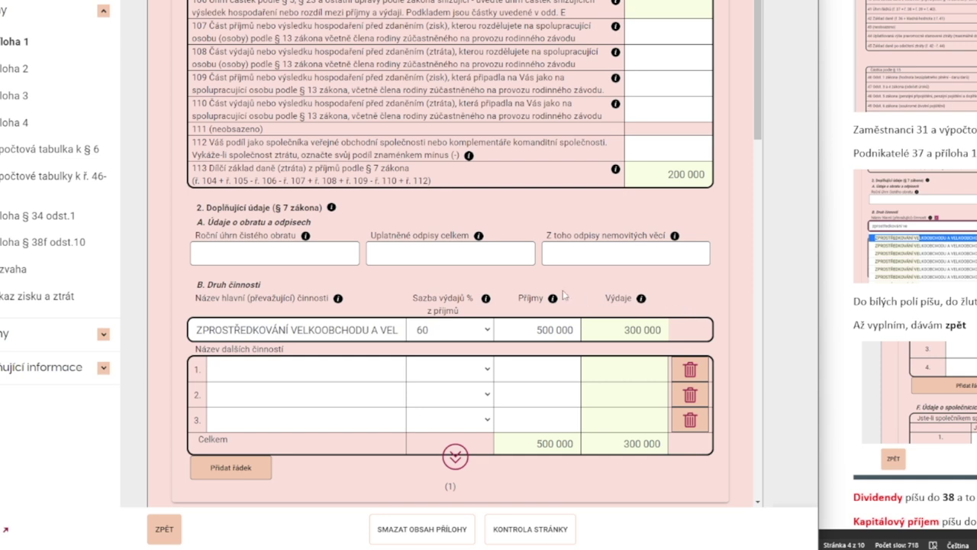
scroll(549, 290, down, 2)
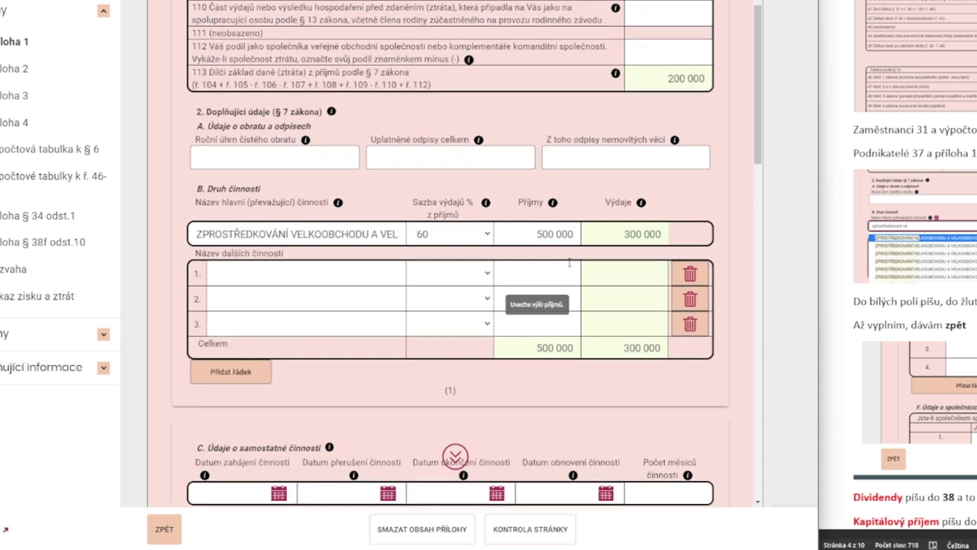
scroll(569, 264, up, 2)
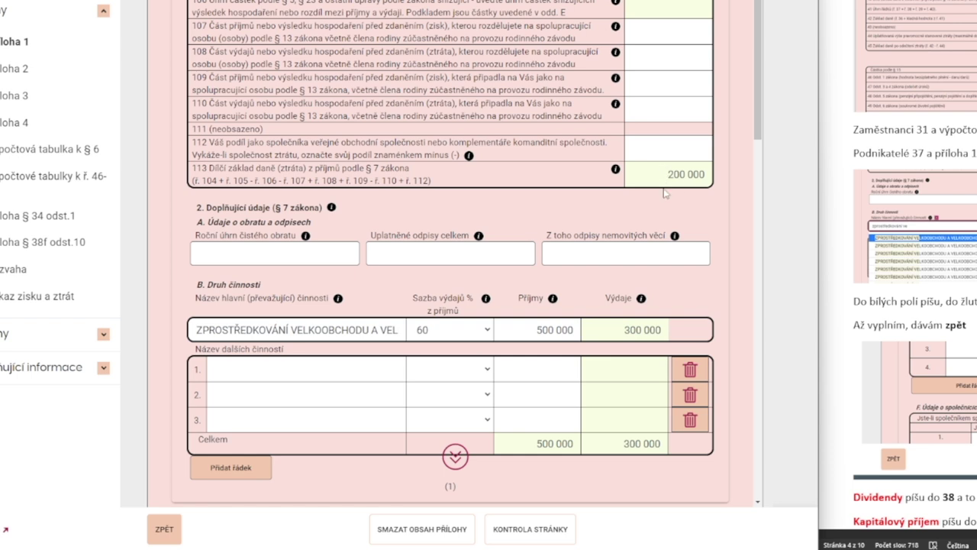
In the Excel workbook, add a zisk row under podnikání §7 in E6:F6 that subtracts the paušál in F5 from the income in F3
key(alt+Tab)
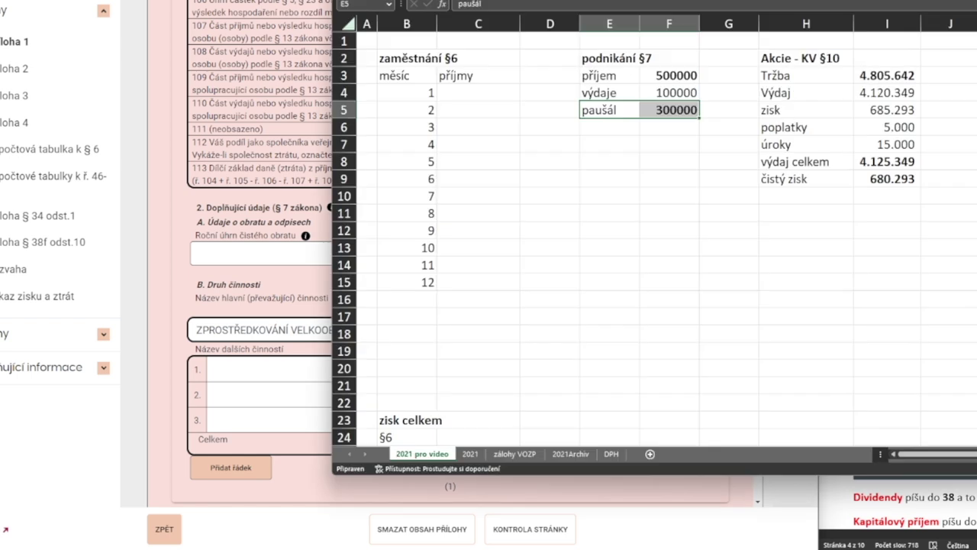
scroll(488, 313, down, 3)
scroll(511, 309, up, 2)
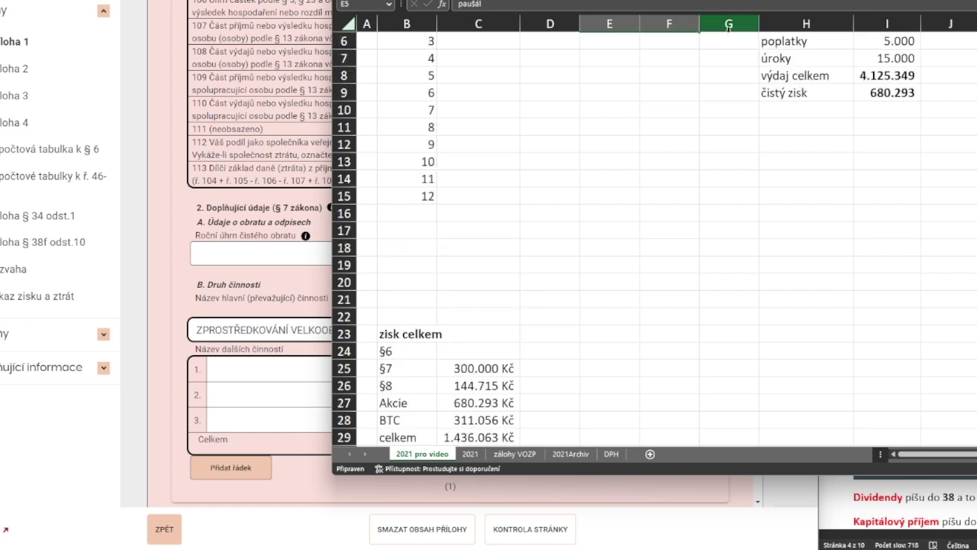
scroll(680, 133, up, 2)
click(617, 133)
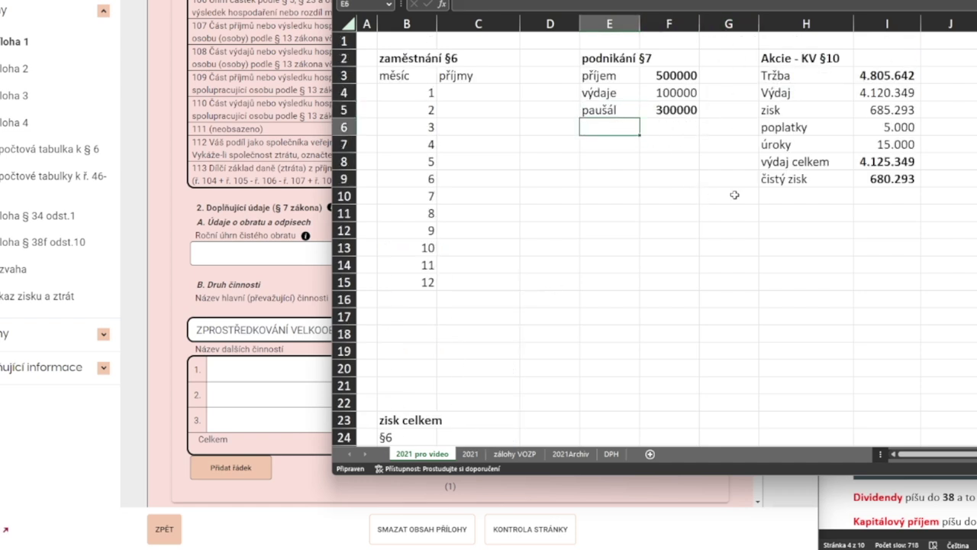
text(zisk)
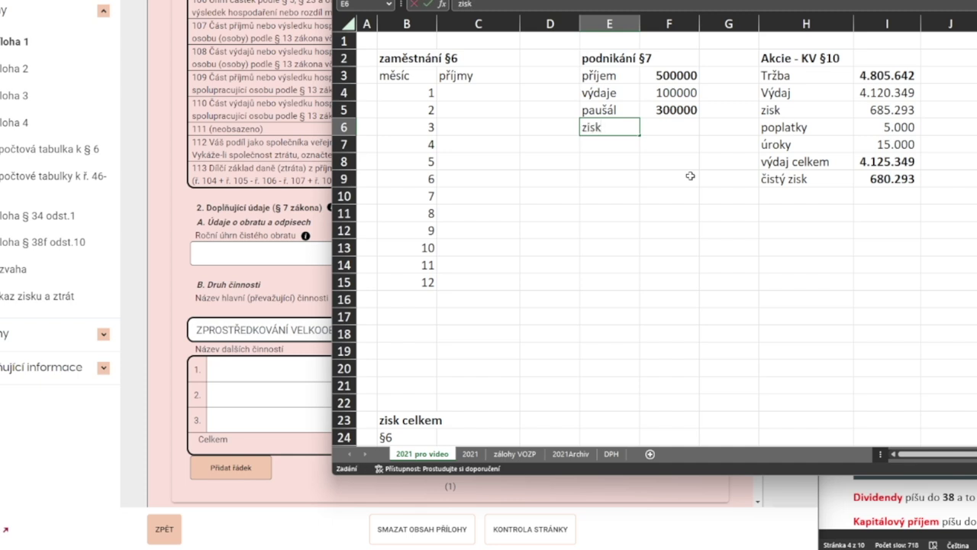
click(679, 124)
text(=)
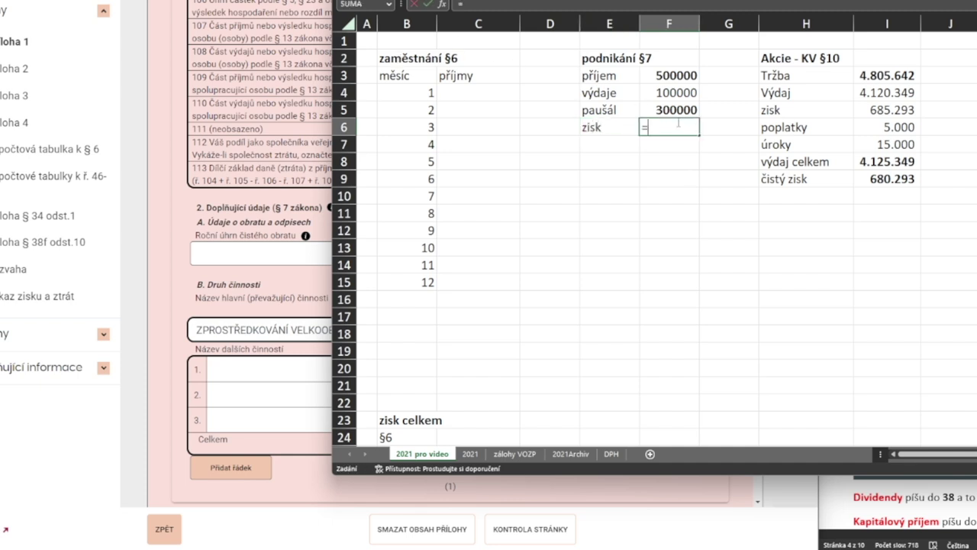
click(675, 76)
text(-)
click(677, 109)
key(Return)
Make the §7 amount in the zisk celkem summary (C25) refer to the zisk in F6, and put the workbook away
scroll(676, 198, down, 2)
click(458, 368)
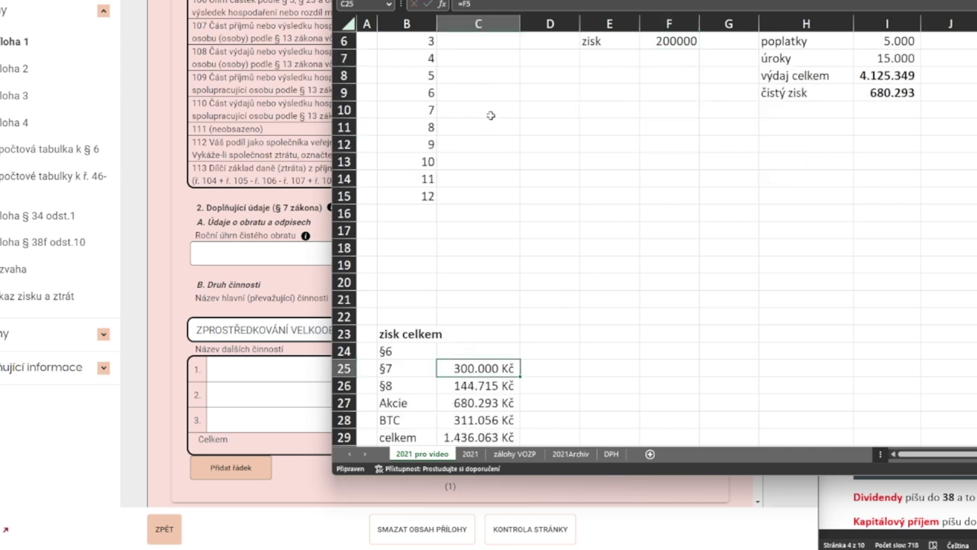
key(F2)
scroll(679, 96, up, 2)
click(673, 127)
key(Return)
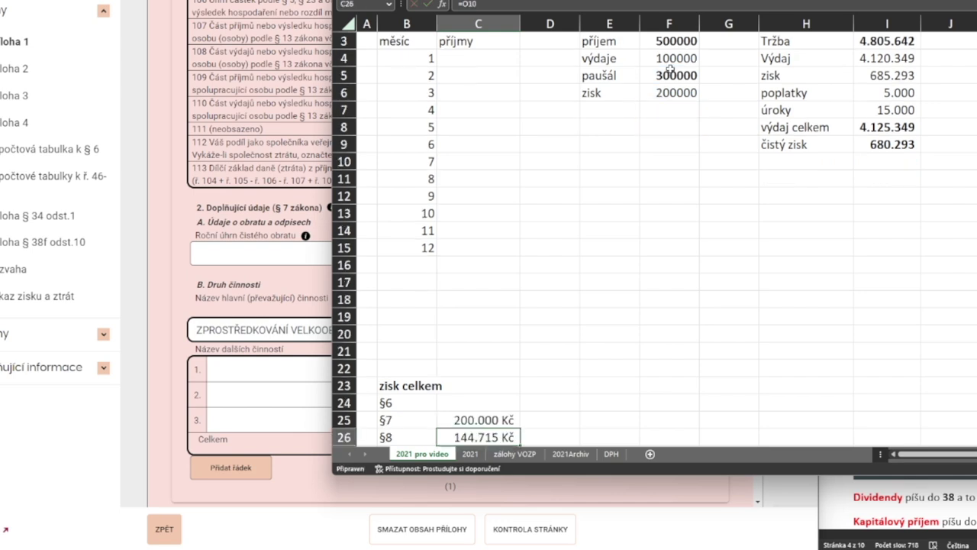
key(super+Down)
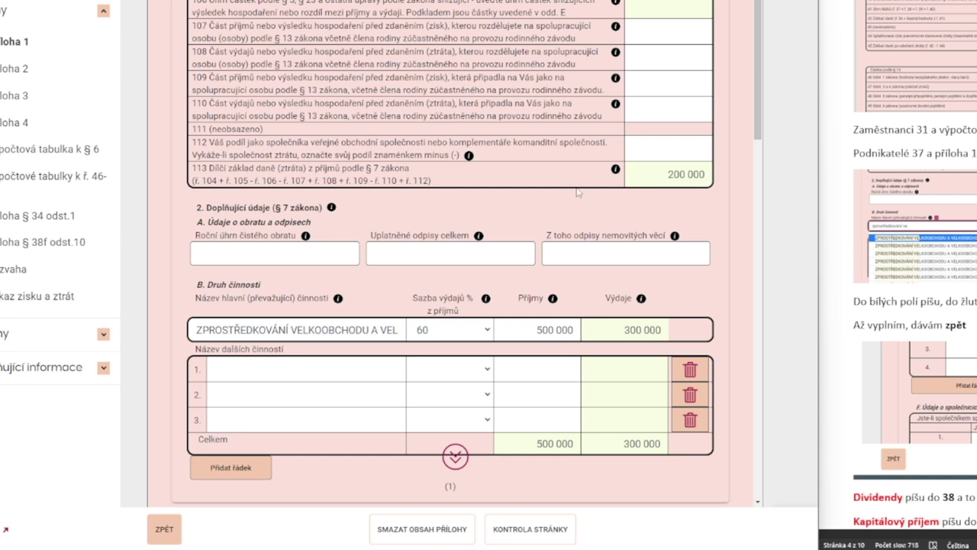
Review Příloha 1 from rows 101 to 113 through the supplementary sections B to I
scroll(636, 171, up, 2)
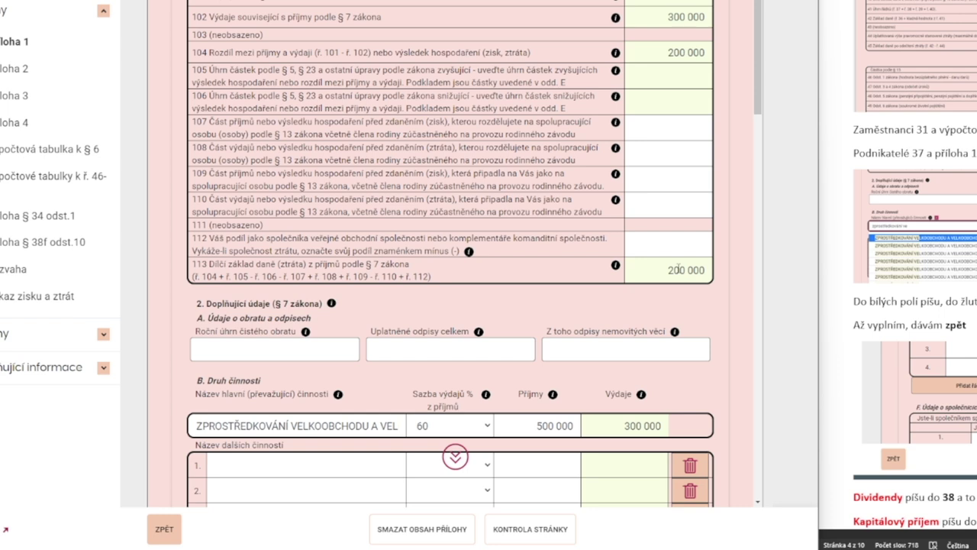
scroll(678, 237, down, 2)
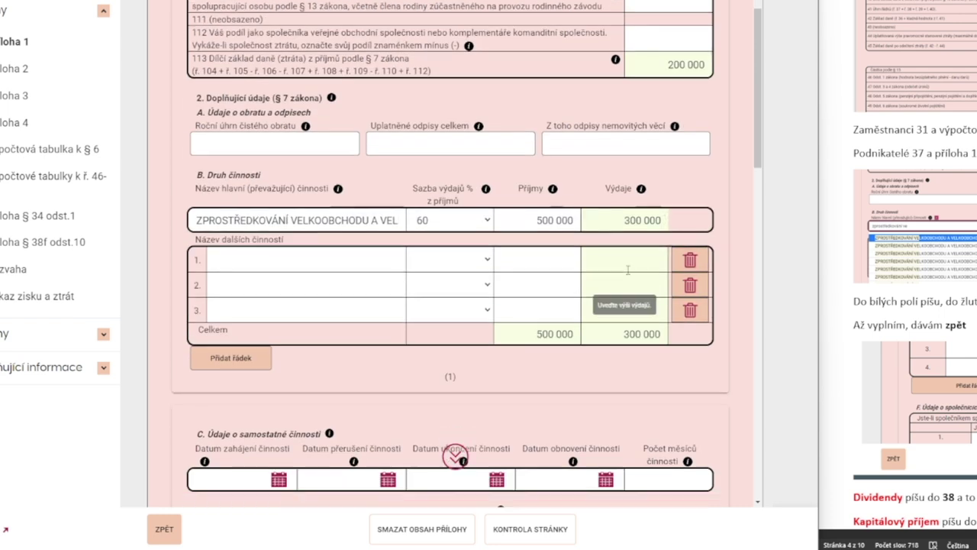
scroll(635, 258, down, 2)
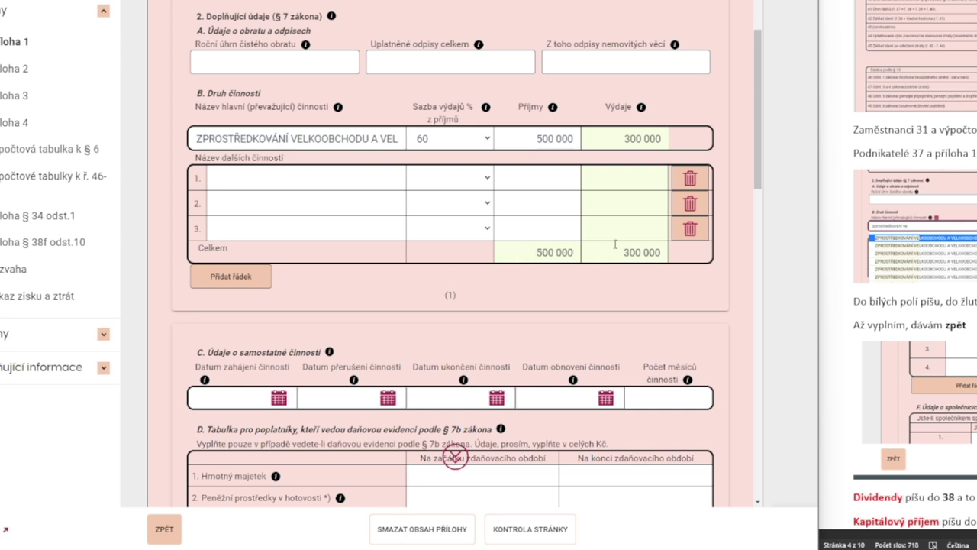
scroll(633, 131, up, 1)
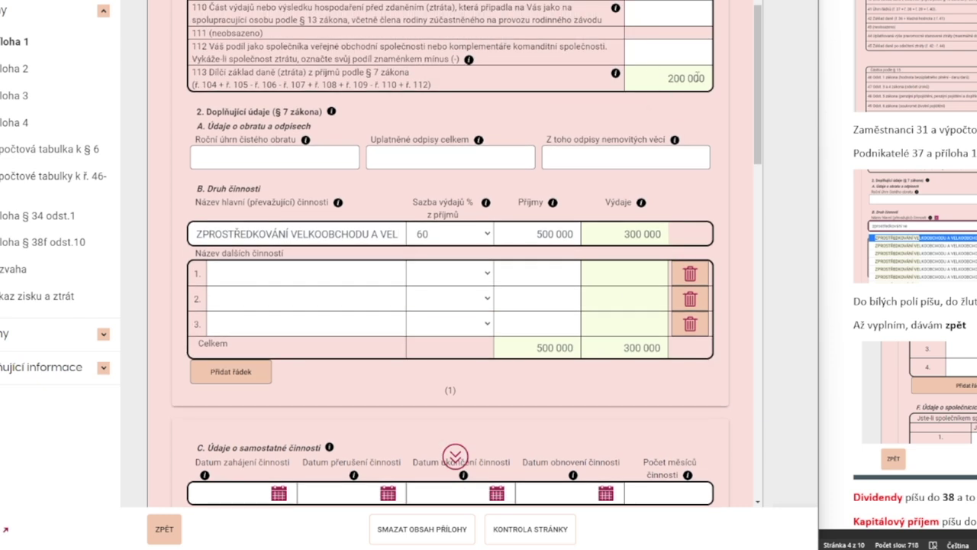
scroll(623, 100, down, 5)
scroll(616, 131, down, 2)
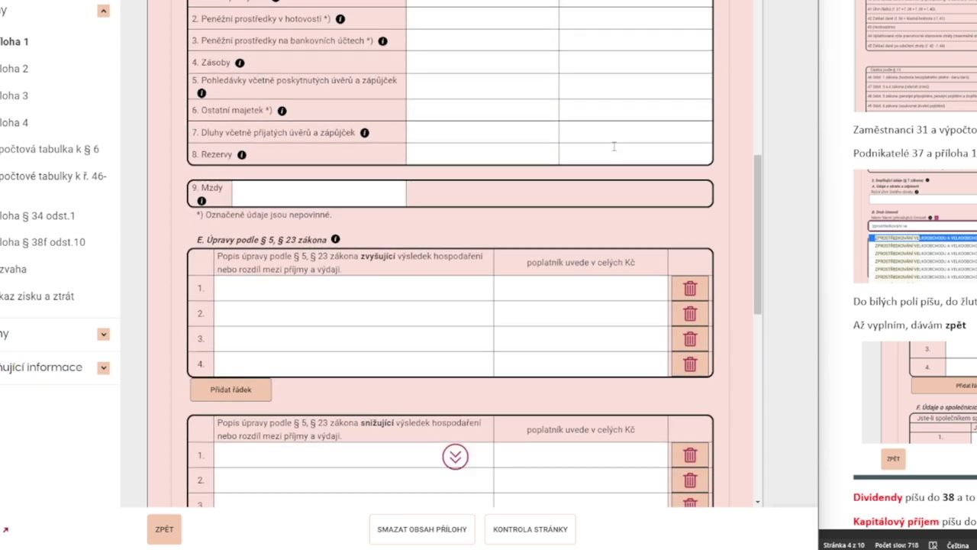
scroll(603, 152, up, 1)
scroll(580, 174, down, 5)
scroll(564, 199, down, 4)
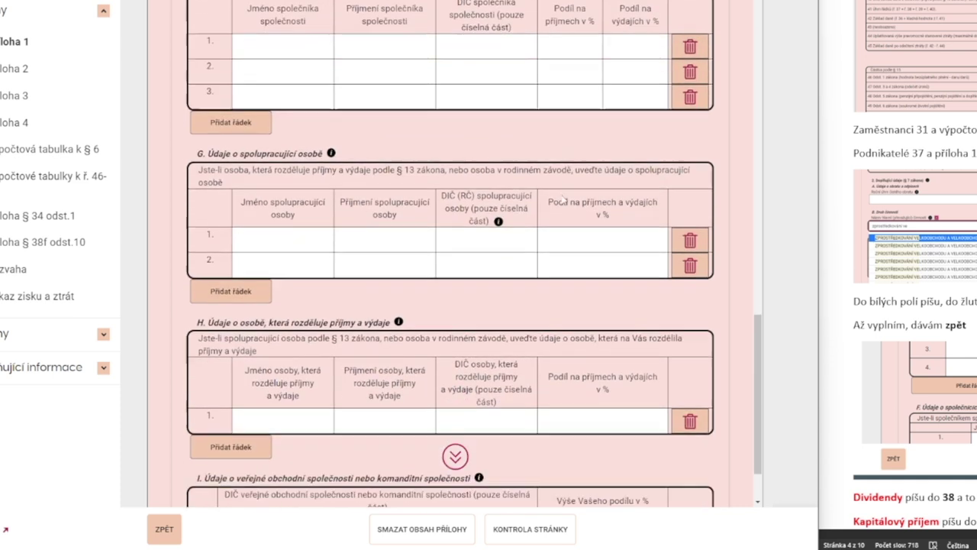
scroll(550, 213, up, 15)
scroll(545, 217, down, 1)
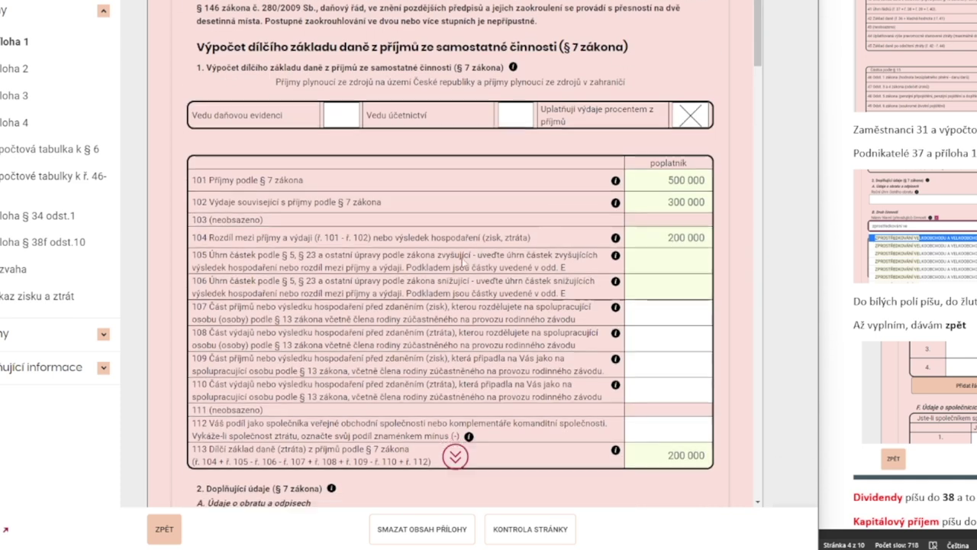
Return from Příloha 1 to the Výpočet daně page and compare row 37 with the §7 zisk in the Excel workbook
click(164, 528)
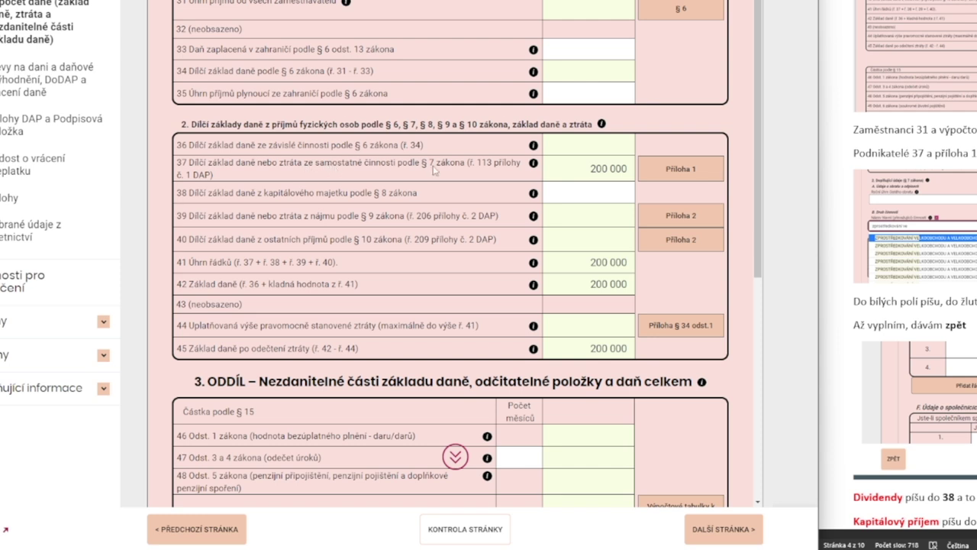
key(alt+Tab)
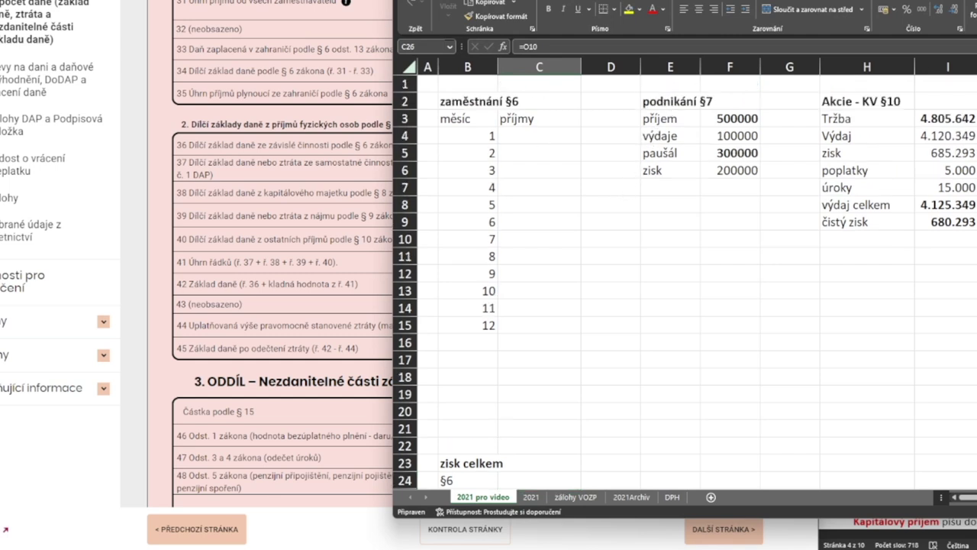
key(alt+Tab)
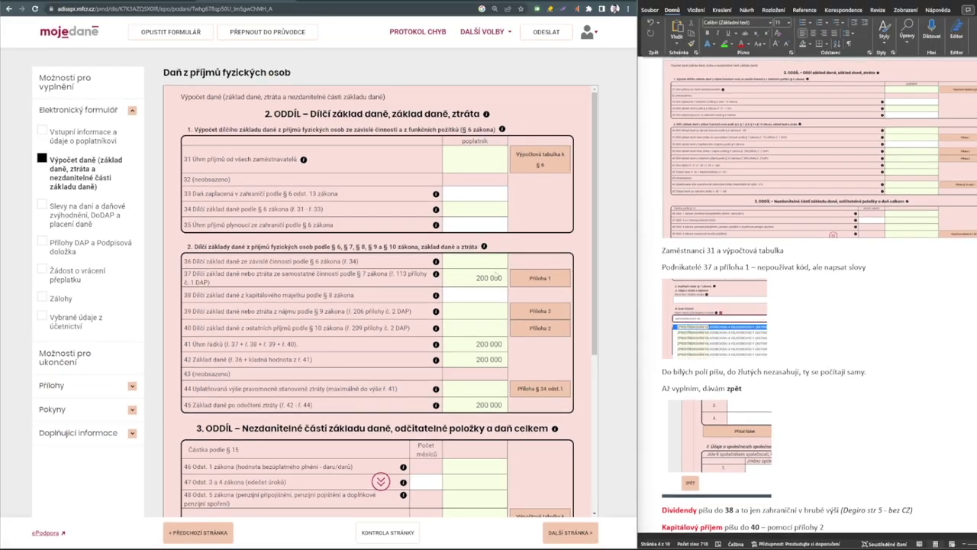
Read the Word guide's notes on foreign gross dividends for row 38 and find the gross dividends by country in the DEGIRO PDF statement
scroll(827, 312, down, 3)
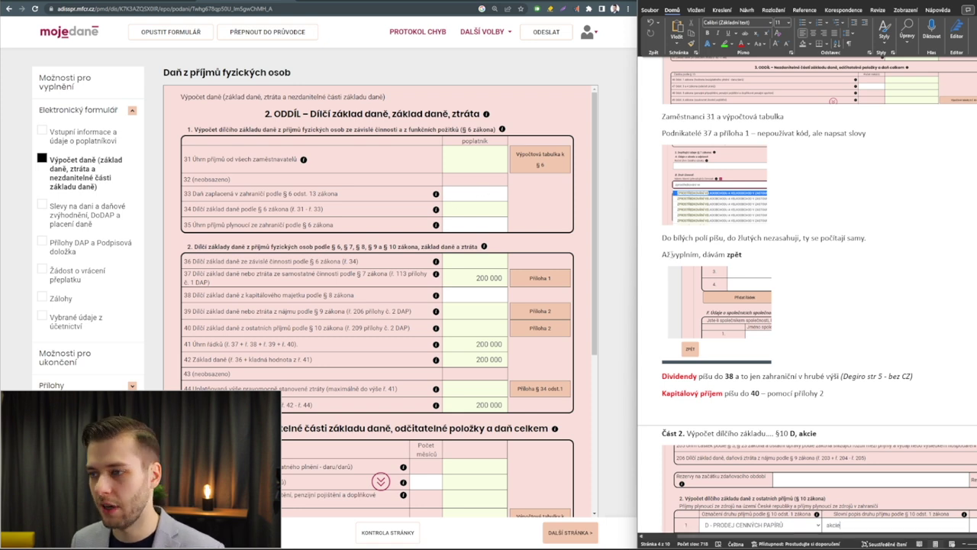
scroll(743, 253, down, 3)
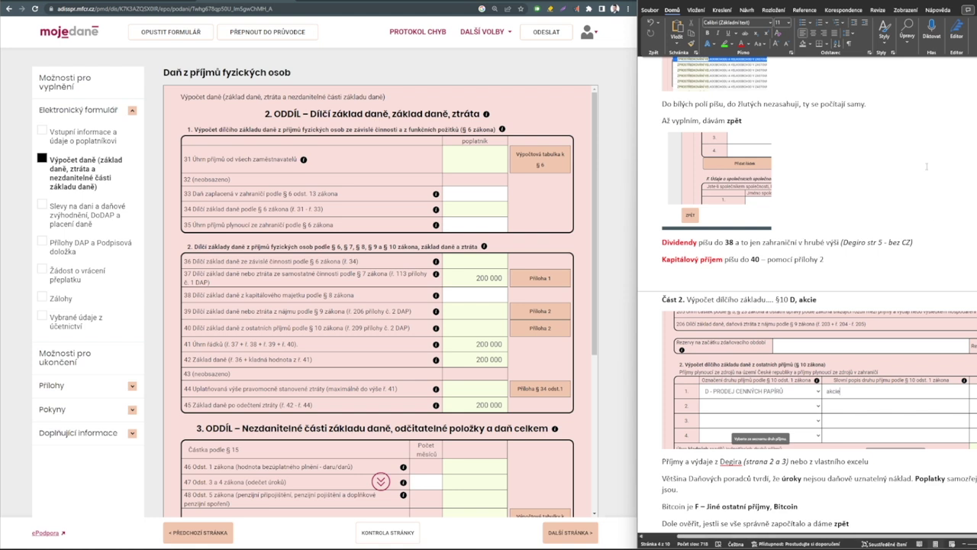
drag(744, 243, 841, 242)
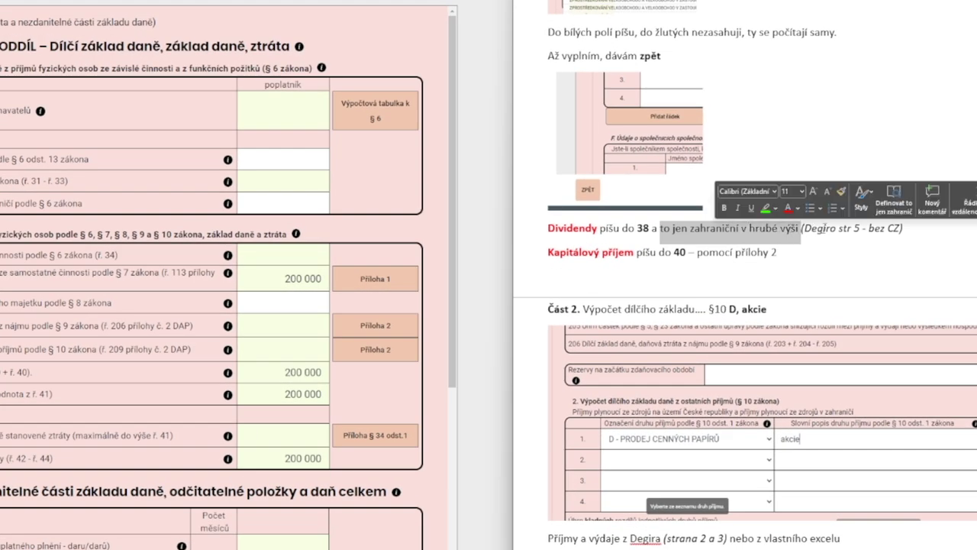
click(849, 227)
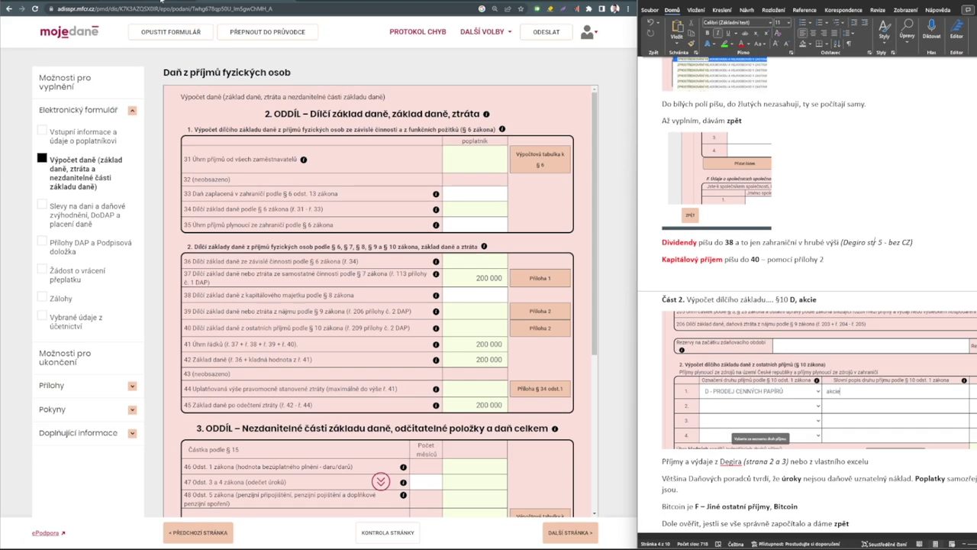
key(alt+Tab)
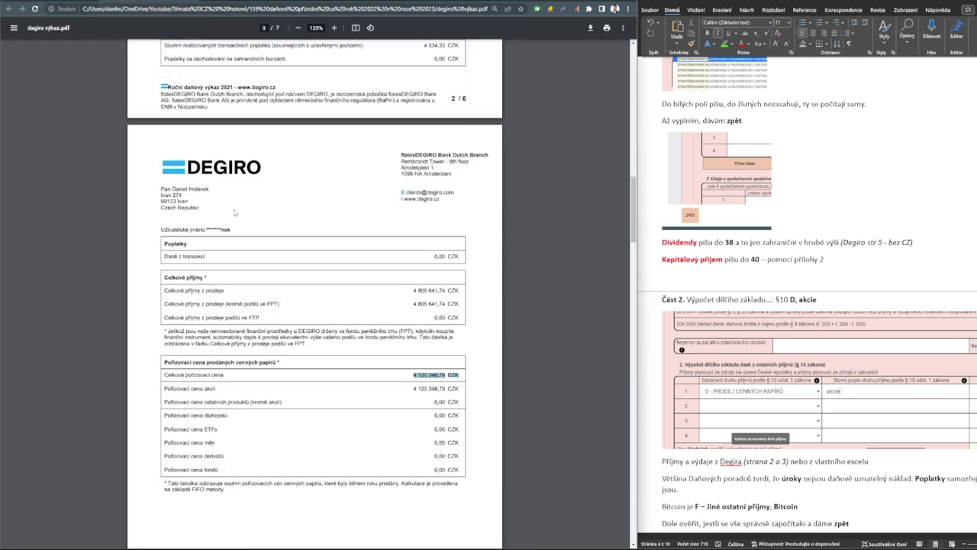
scroll(233, 209, down, 9)
scroll(271, 239, down, 7)
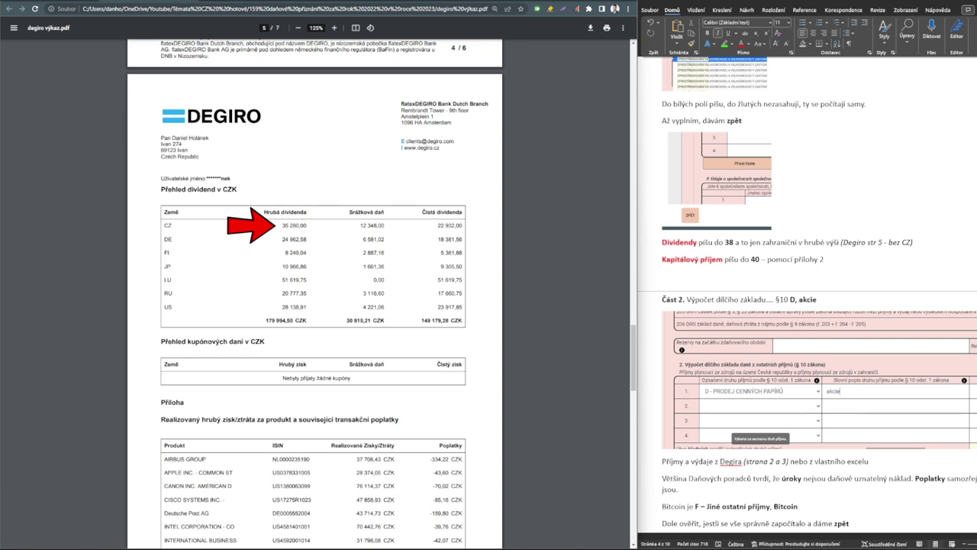
Enter the workbook's dividendy §8 gross total, 144 715, in row 38 of the tax form and review the recalculated tax base and section 3
key(ctrl+Tab)
key(alt+Tab)
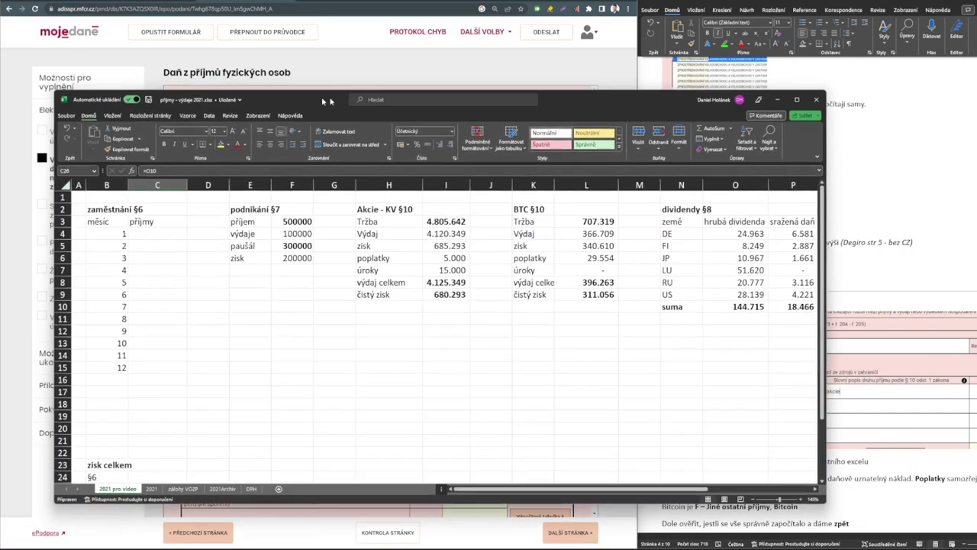
drag(533, 486, 582, 486)
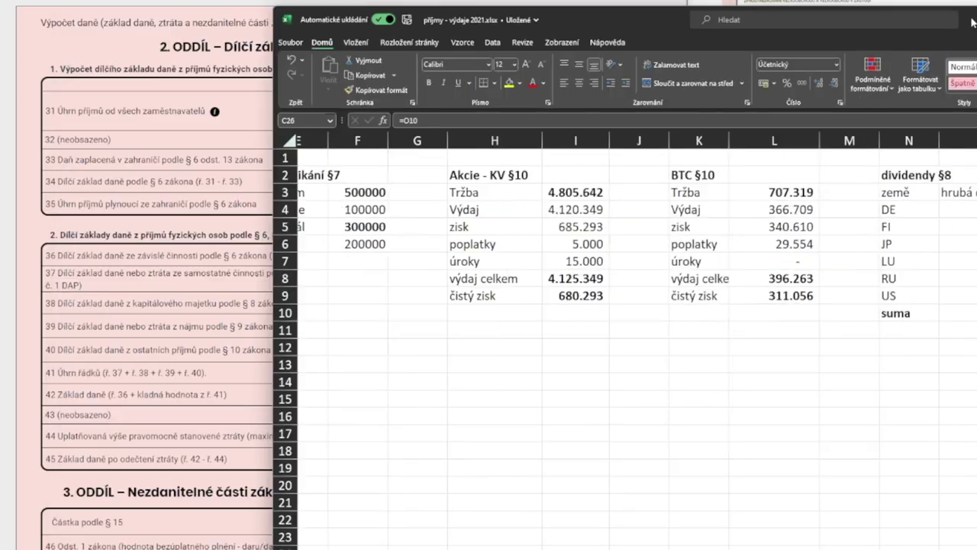
click(972, 23)
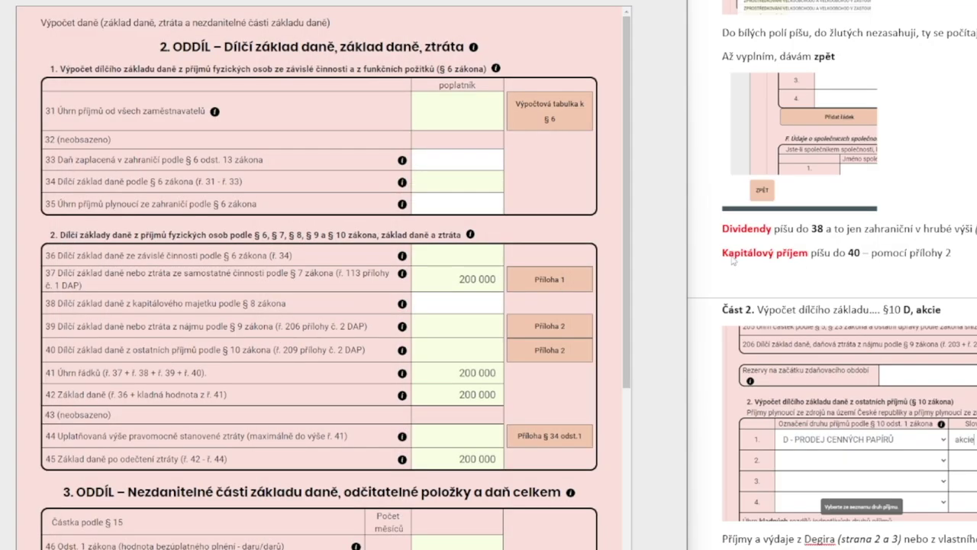
click(445, 305)
text(144715)
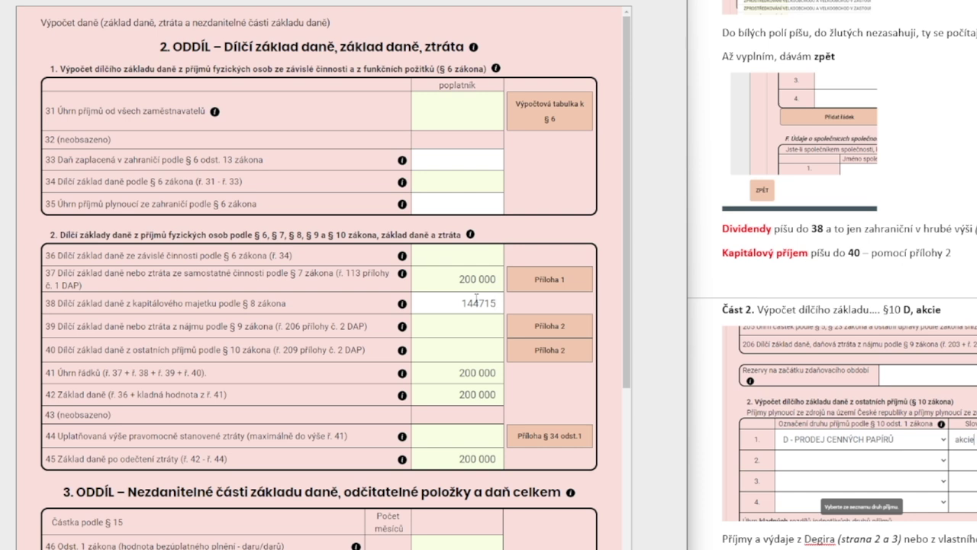
click(540, 303)
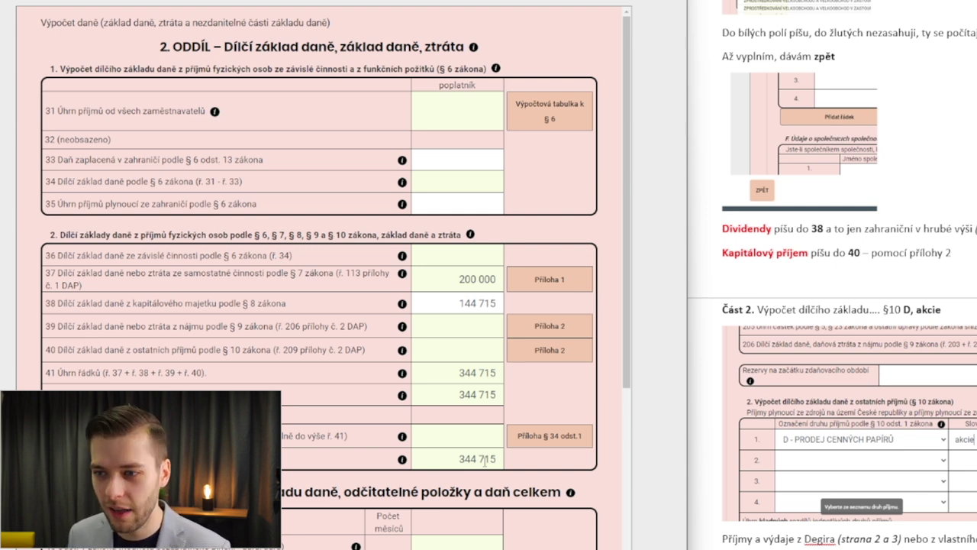
scroll(464, 441, down, 4)
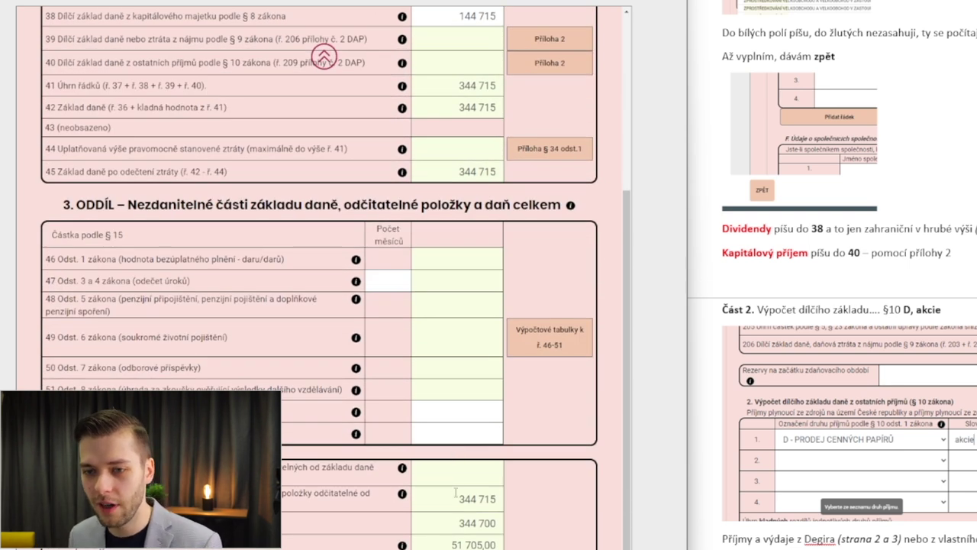
scroll(455, 492, down, 1)
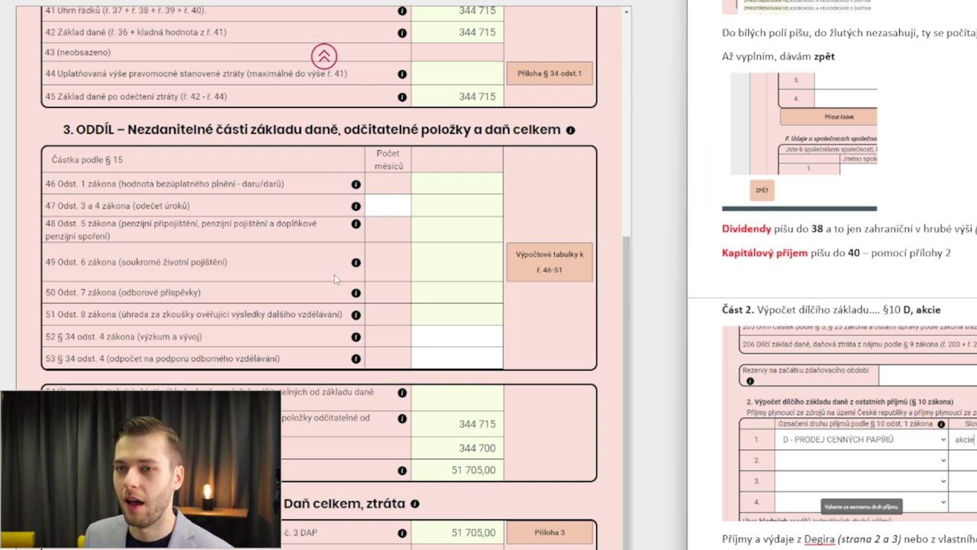
scroll(333, 280, up, 5)
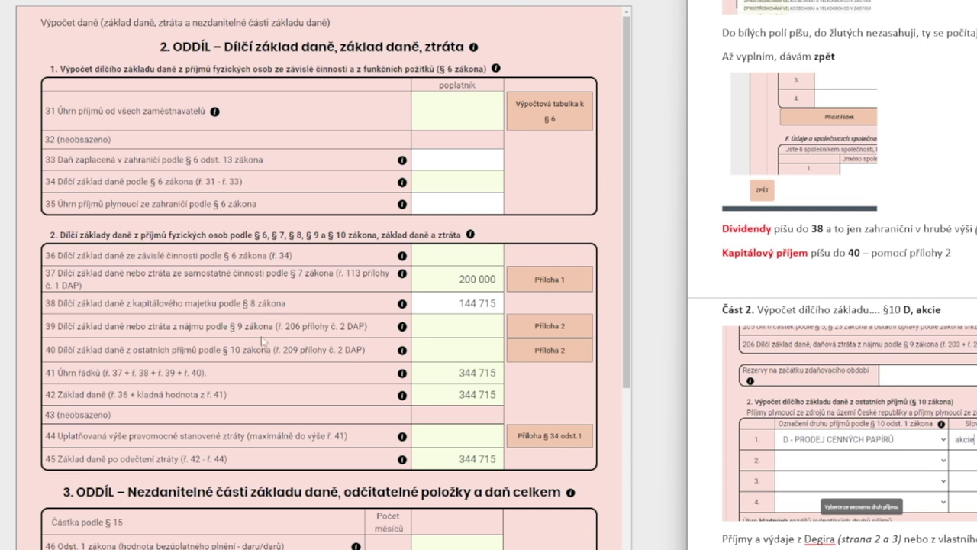
Open Příloha 2 from row 40, try the 30 % flat-rate expense option for §9 rental income and clear it again
click(537, 357)
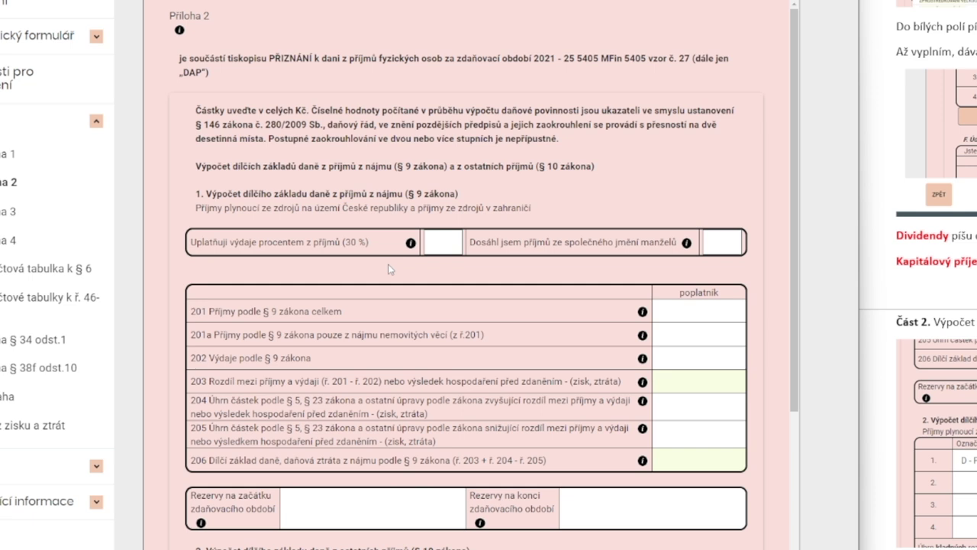
click(443, 247)
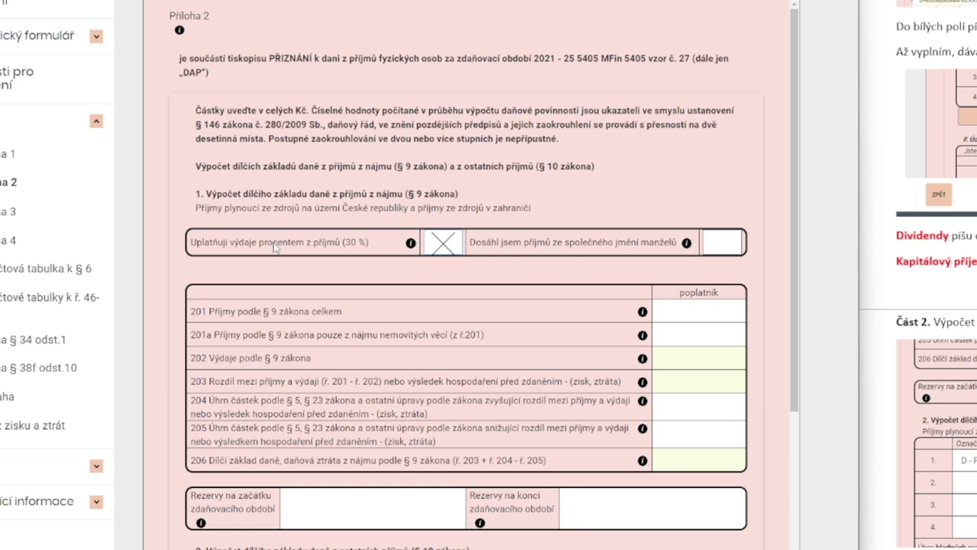
click(442, 250)
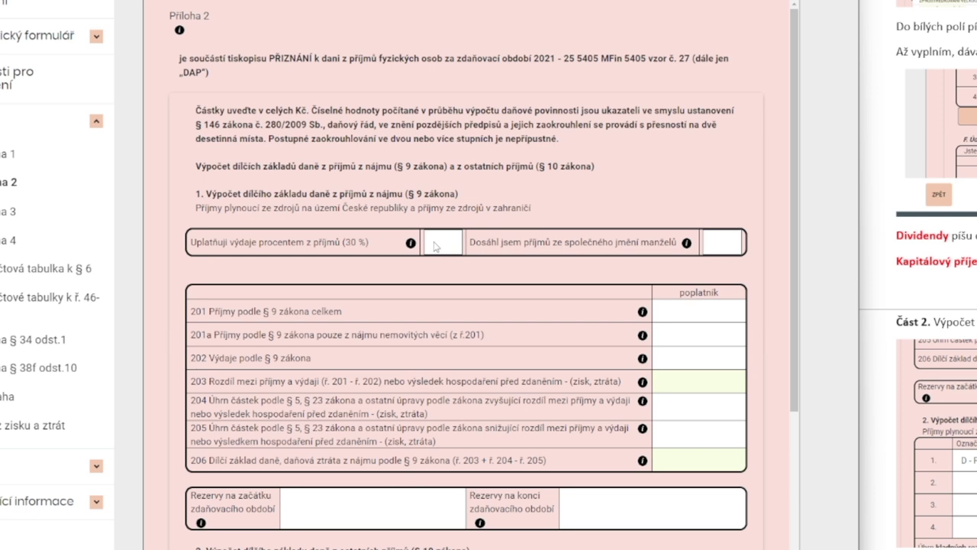
In the first §10 row of Příloha 2, set the income type to D - PRODEJ CENNÝCH PAPÍRŮ and the description to akcie
scroll(438, 246, down, 2)
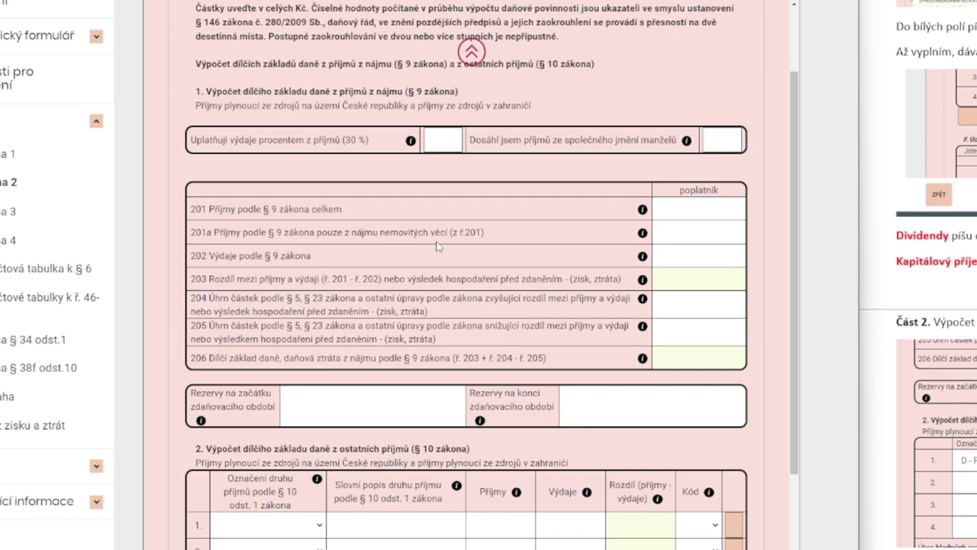
scroll(286, 406, down, 2)
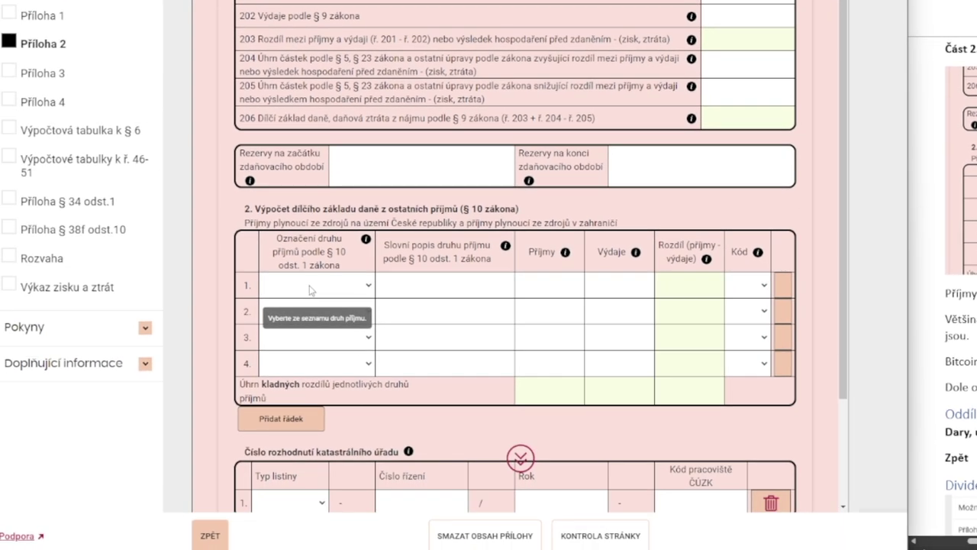
click(309, 287)
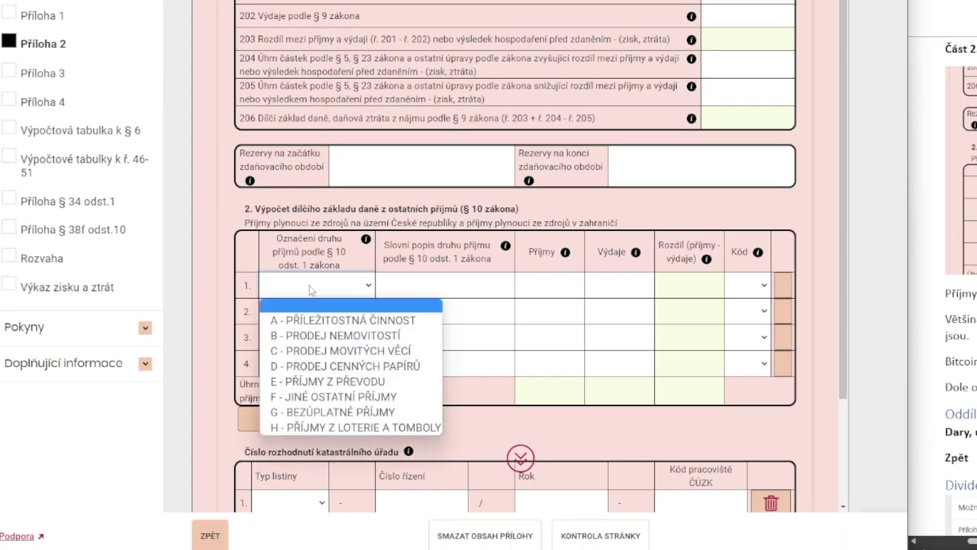
click(336, 370)
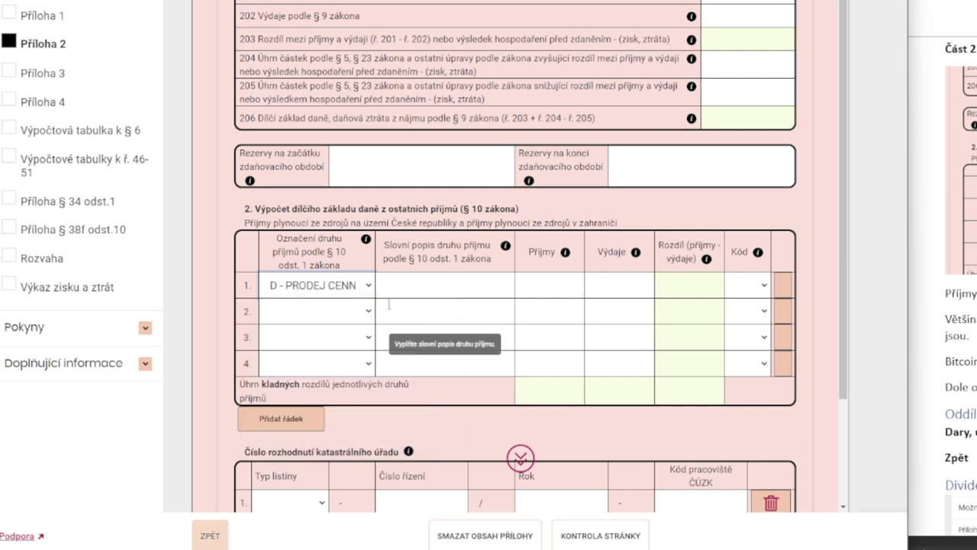
click(414, 285)
text(akcie)
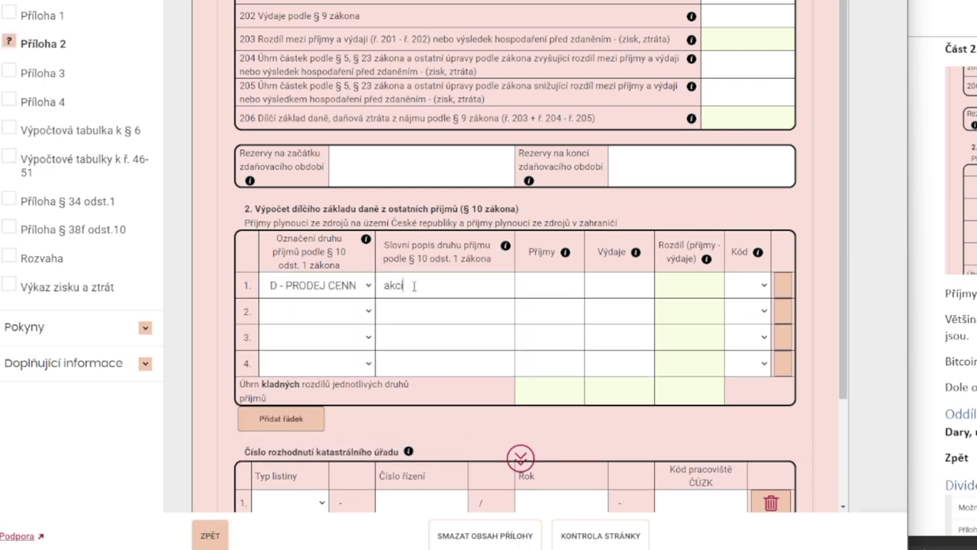
Try to copy the Akcie Tržba value, 4.805.642, from the Excel workbook into Příjmy of the akcie row
click(528, 284)
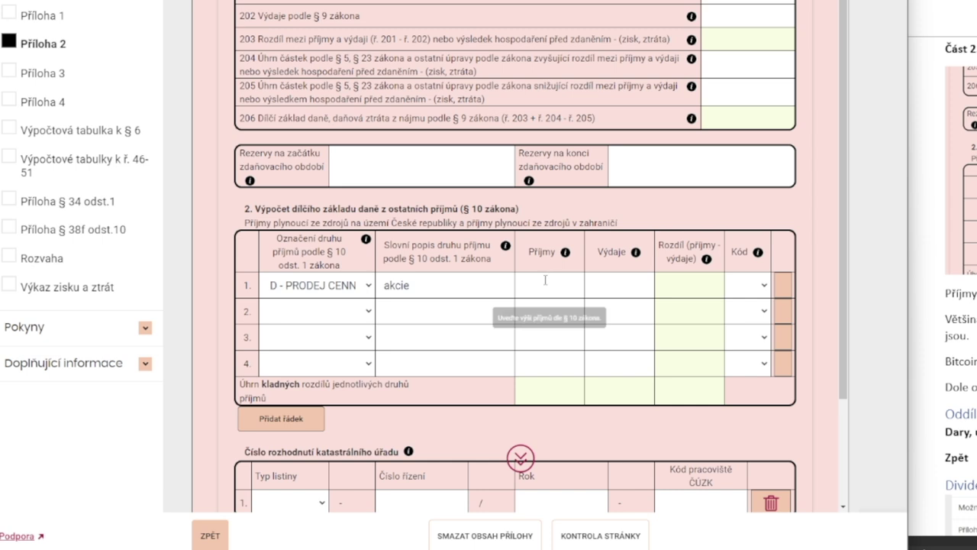
key(alt+Tab)
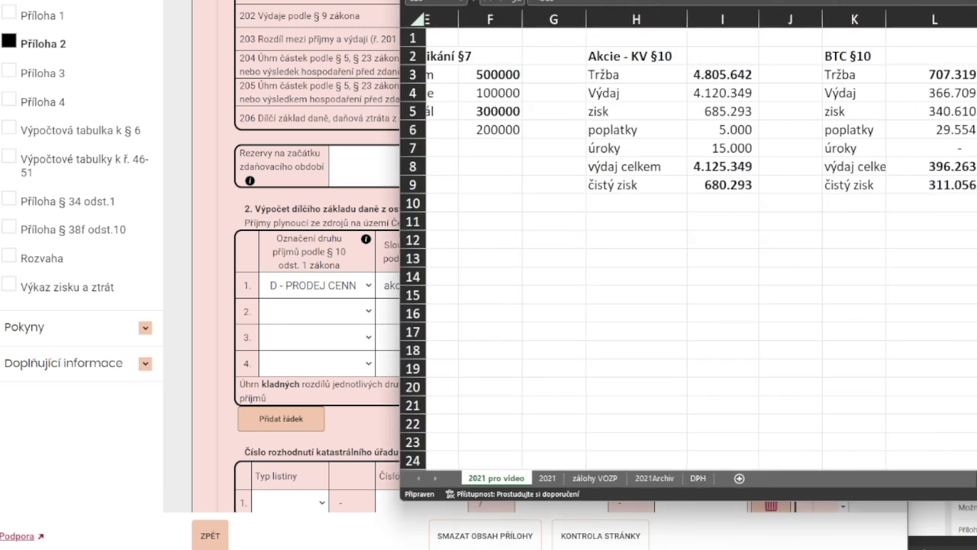
click(719, 72)
key(ctrl+c)
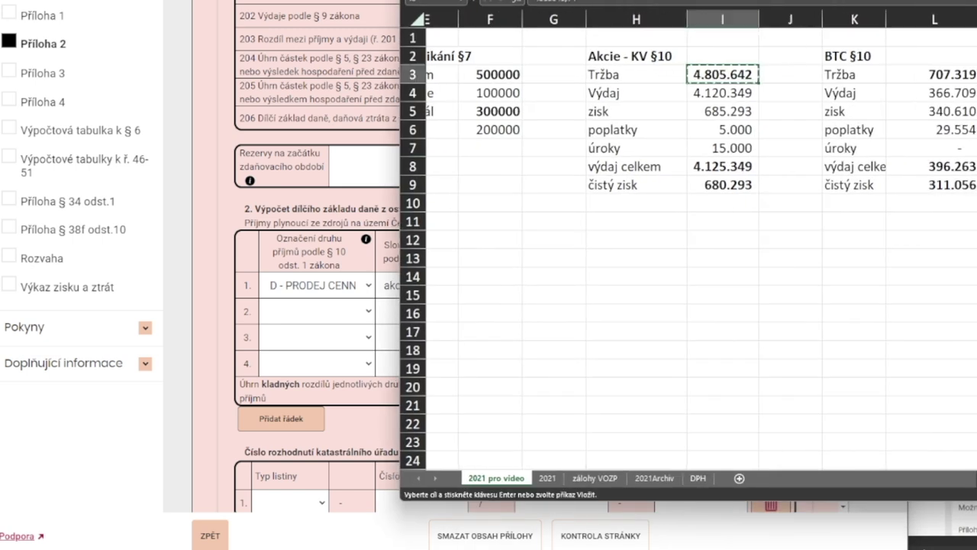
key(alt+Tab)
click(542, 284)
key(ctrl+v)
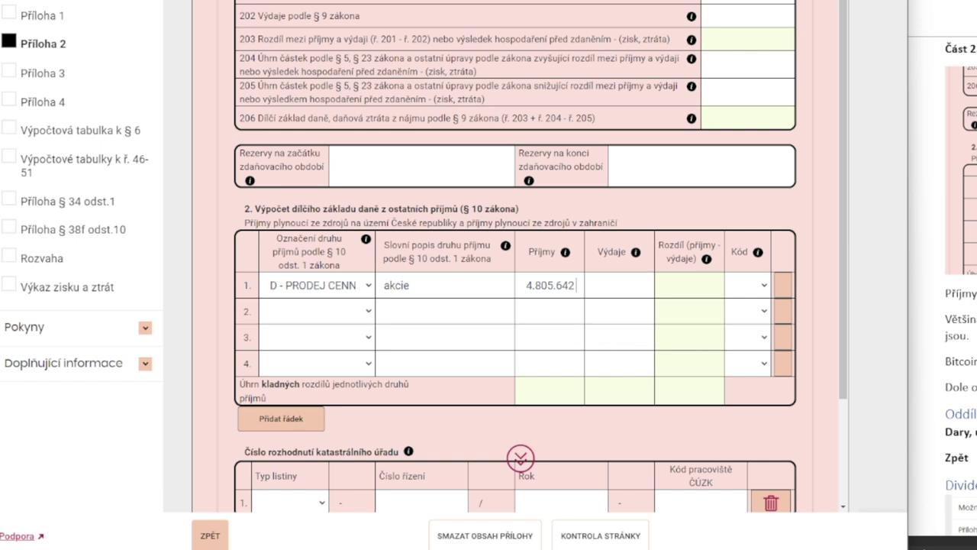
Copy the Akcie výdaj celkem from the Excel workbook into Výdaje of the akcie row and remove the dots so it reads 4125349
key(alt+Tab)
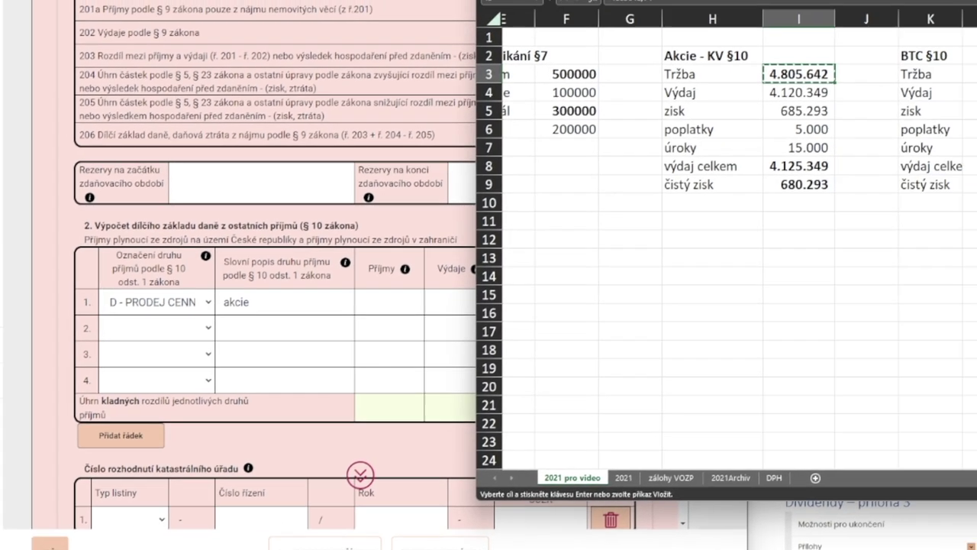
click(951, 154)
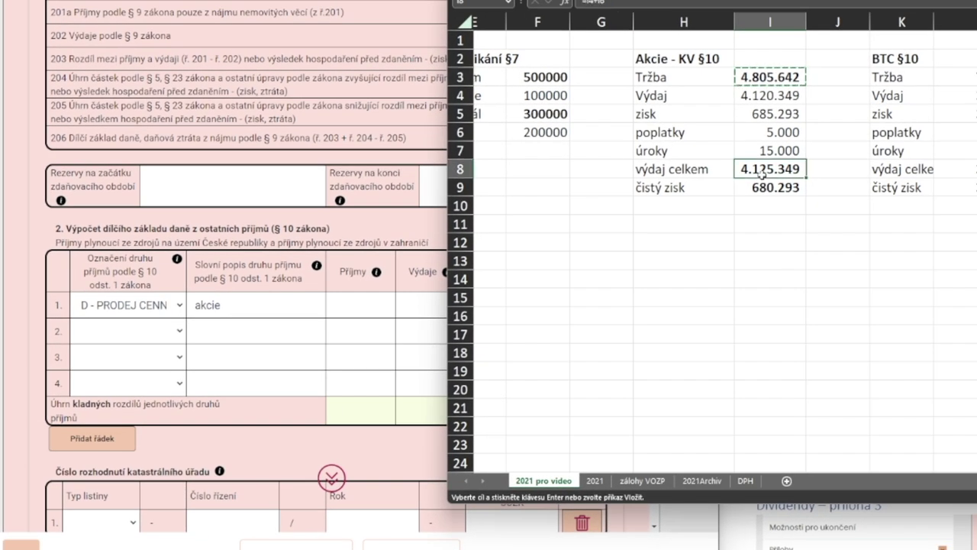
key(ctrl+c)
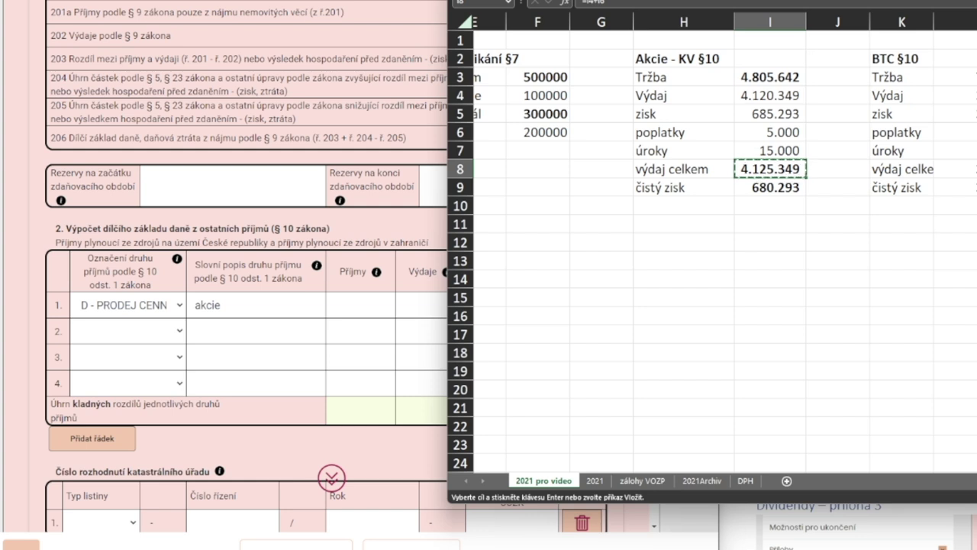
key(alt+Tab)
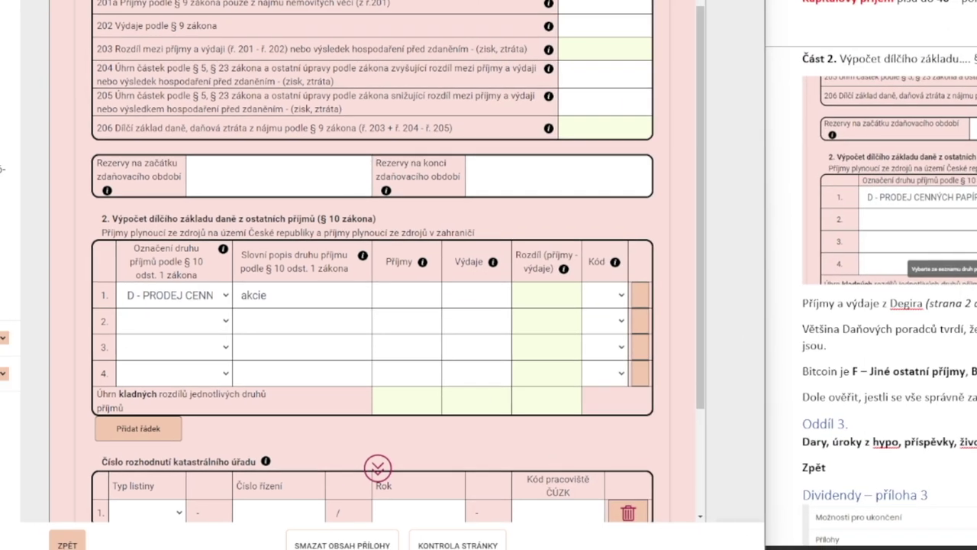
click(493, 299)
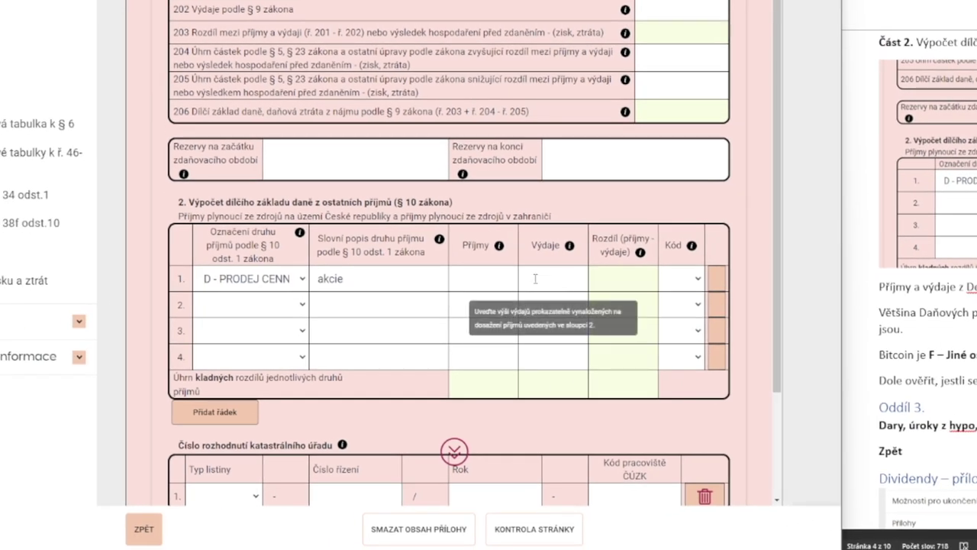
key(ctrl+v)
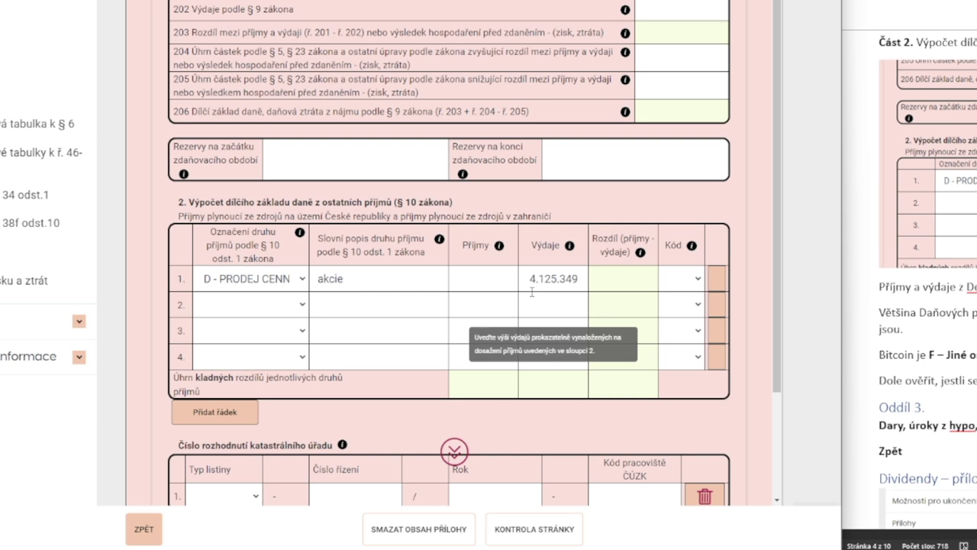
click(541, 280)
key(BackSpace)
key(Right)
key(Right)
key(Delete)
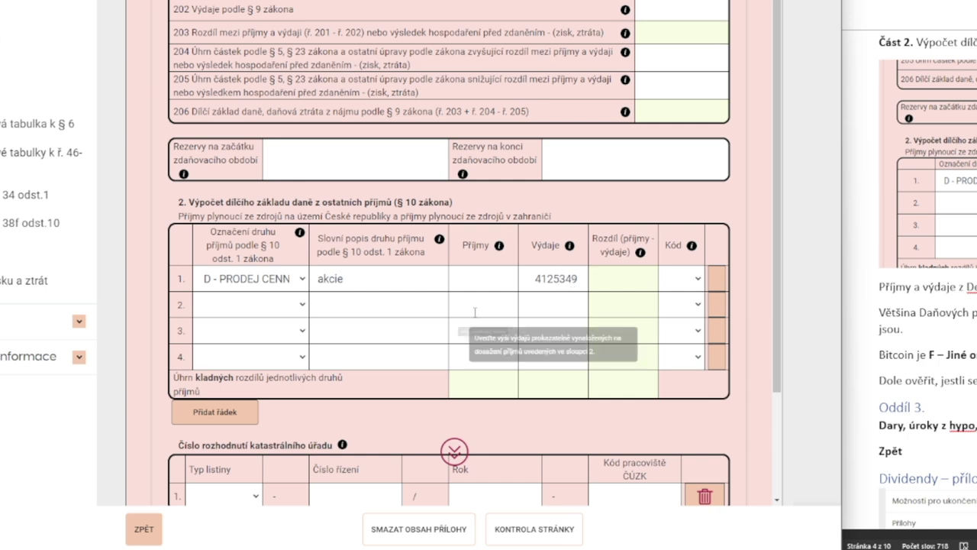
Paste the Akcie Tržba into Příjmy of the akcie row and remove the dots so it reads 4805642
click(489, 282)
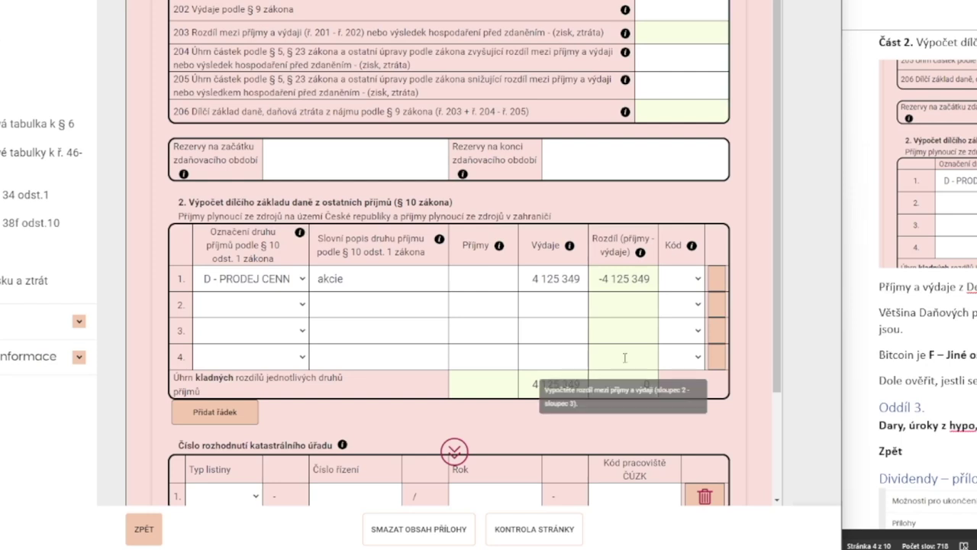
key(ctrl+v)
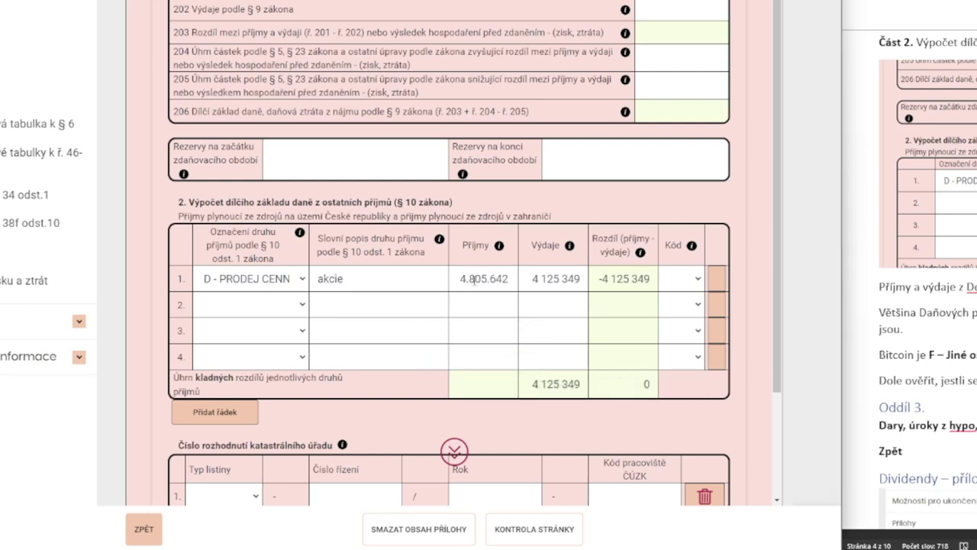
click(468, 280)
key(BackSpace)
key(BackSpace)
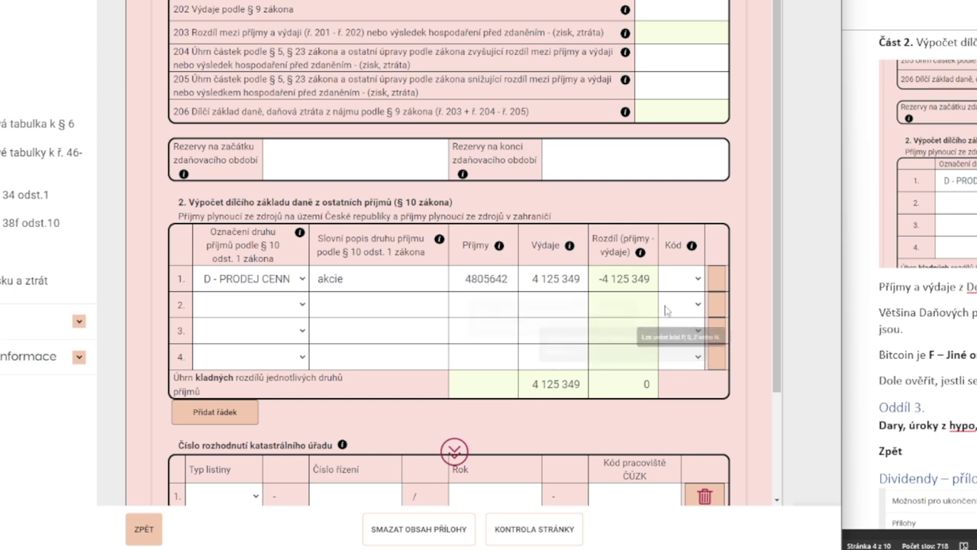
click(540, 307)
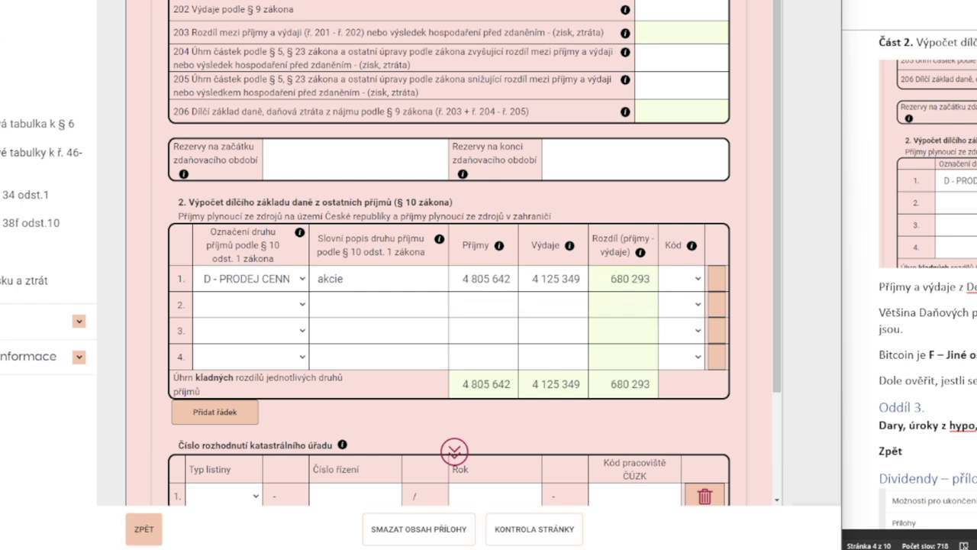
Compare the akcie row's difference with čistý zisk in the Excel workbook and review rows 207 to 209 of Příloha 2
key(alt+Tab)
click(768, 209)
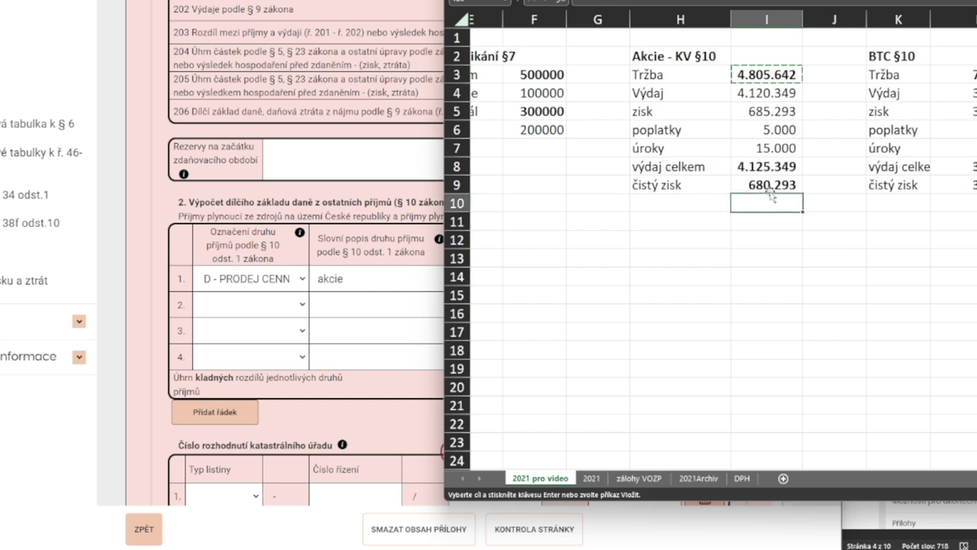
click(771, 187)
key(alt+Tab)
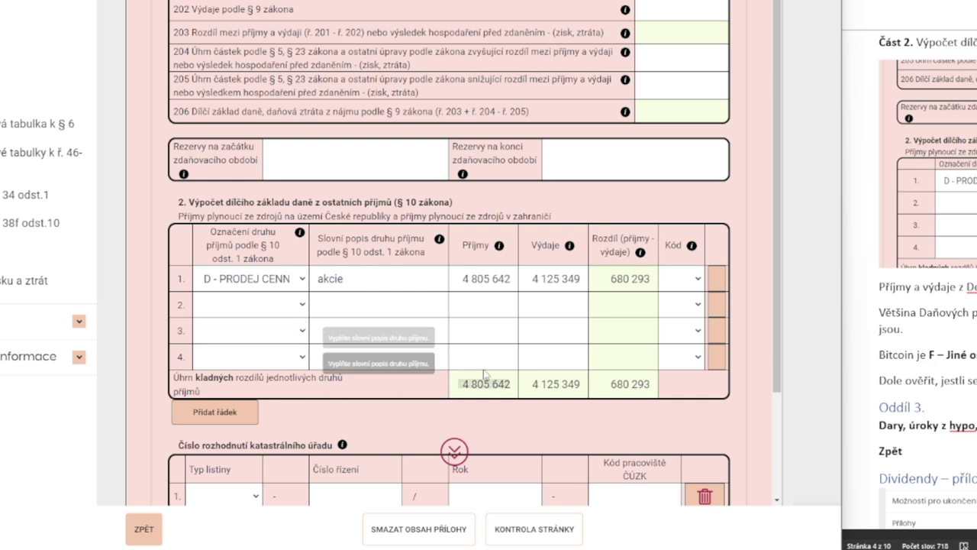
scroll(491, 366, down, 2)
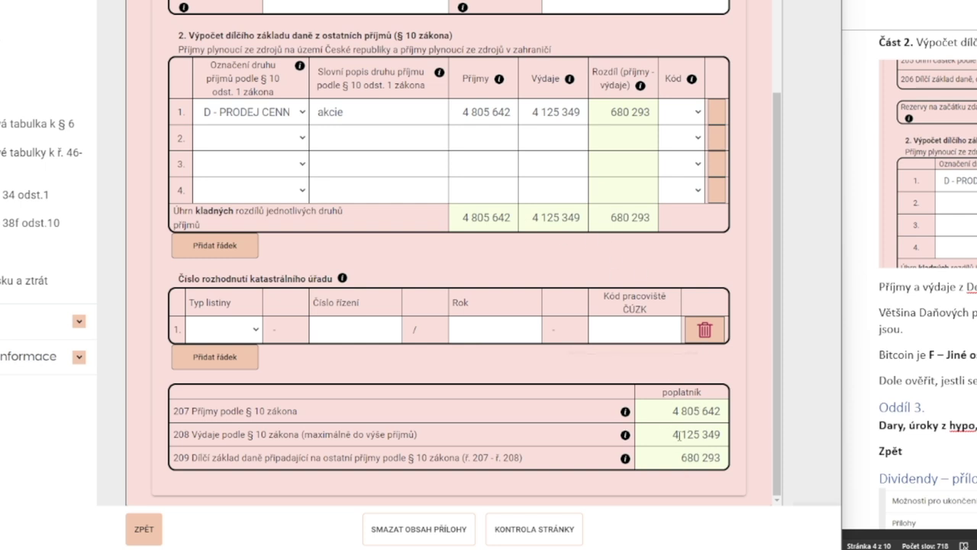
In the second §10 row, set the income type to F - JINÉ OSTATNÍ PŘÍJMY and the description to Bitcoin
click(289, 145)
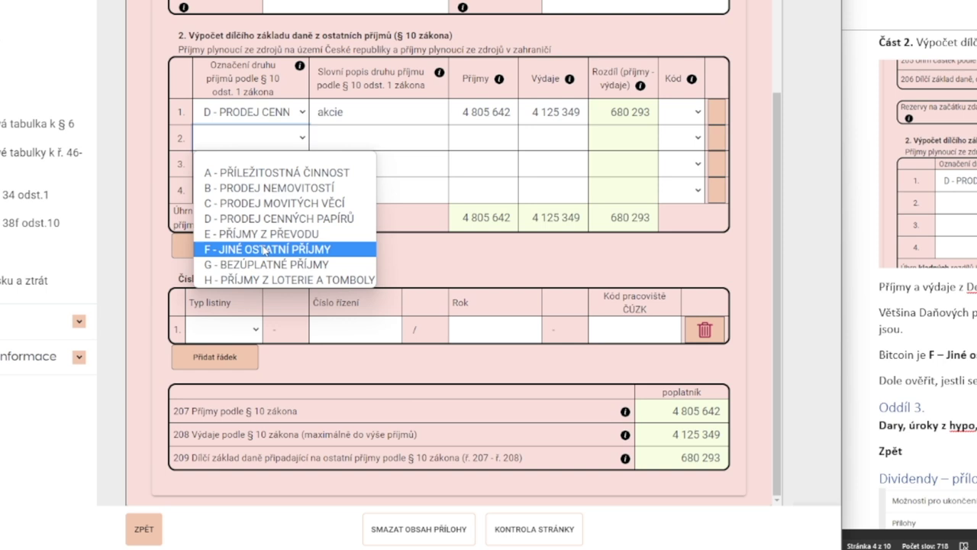
click(264, 249)
click(345, 137)
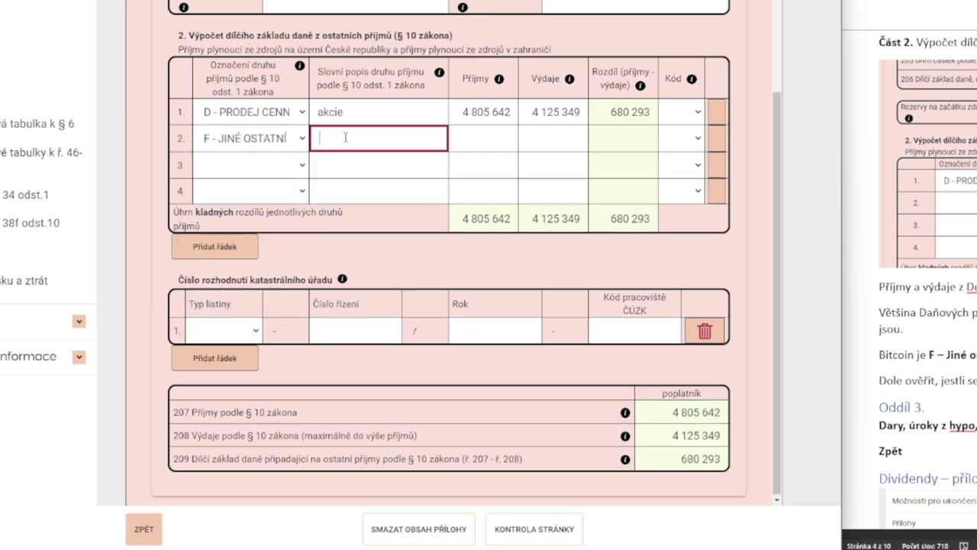
text(Bitcoin)
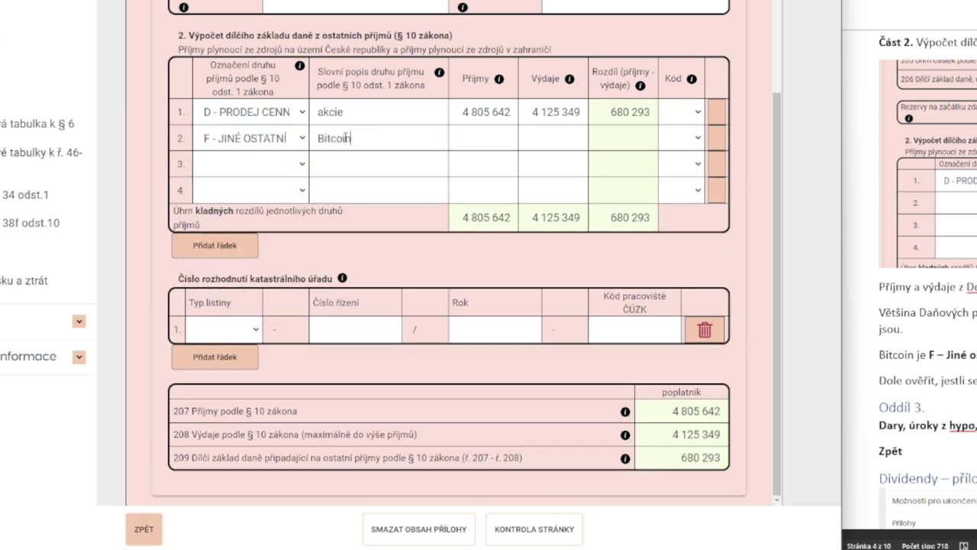
key(Tab)
Enter the BTC §10 Tržba from the Excel workbook, 707319, as Příjmy of the Bitcoin row
key(alt+Tab)
click(763, 90)
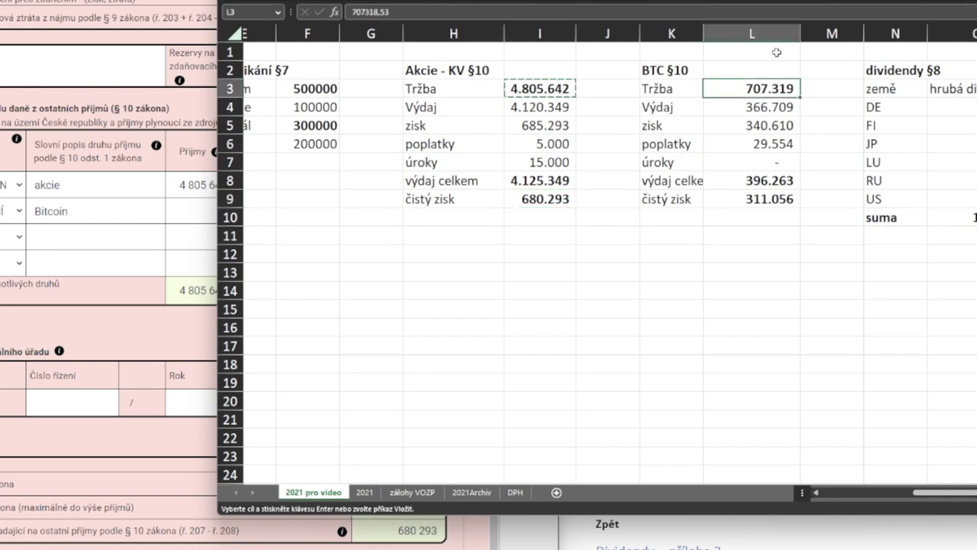
key(super+Right)
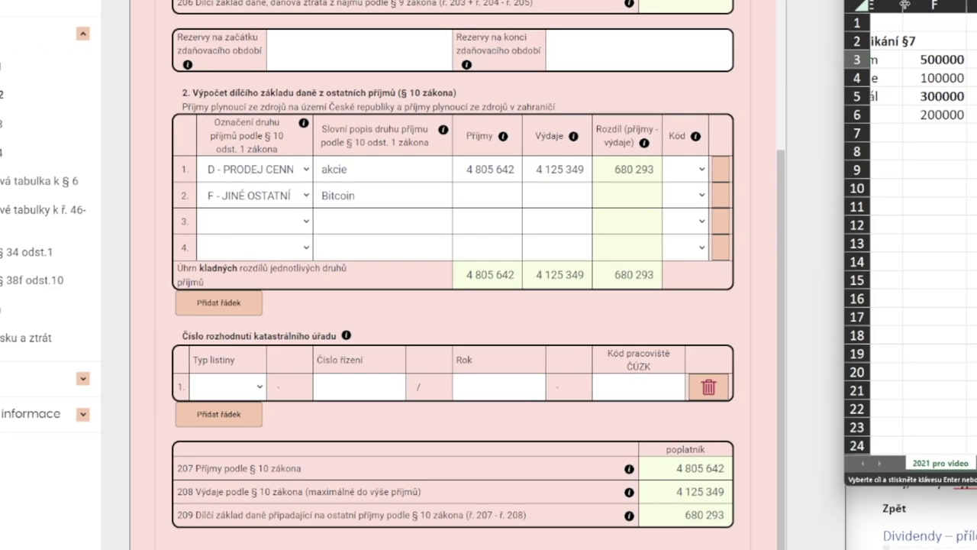
click(489, 196)
text(707319)
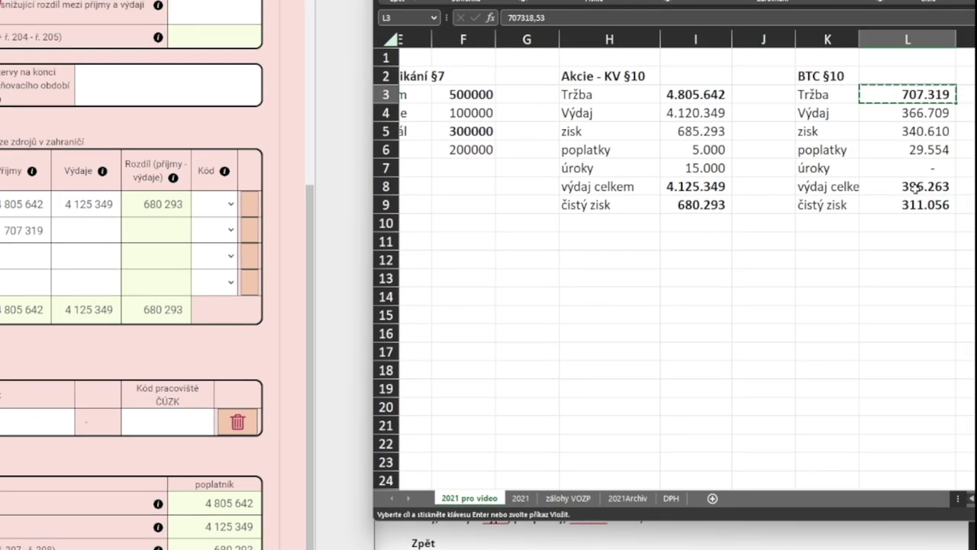
Copy the BTC výdaj celkem from the Excel workbook into Výdaje of the Bitcoin row and remove the dot so it reads 396263
click(976, 151)
key(ctrl+c)
click(86, 230)
key(ctrl+v)
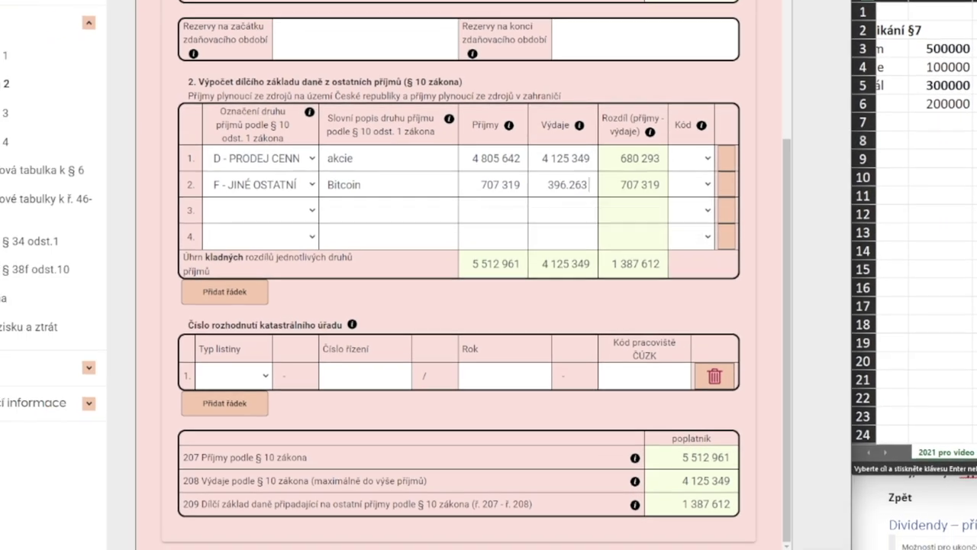
key(Left)
key(Left)
key(Left)
key(BackSpace)
click(610, 203)
click(643, 191)
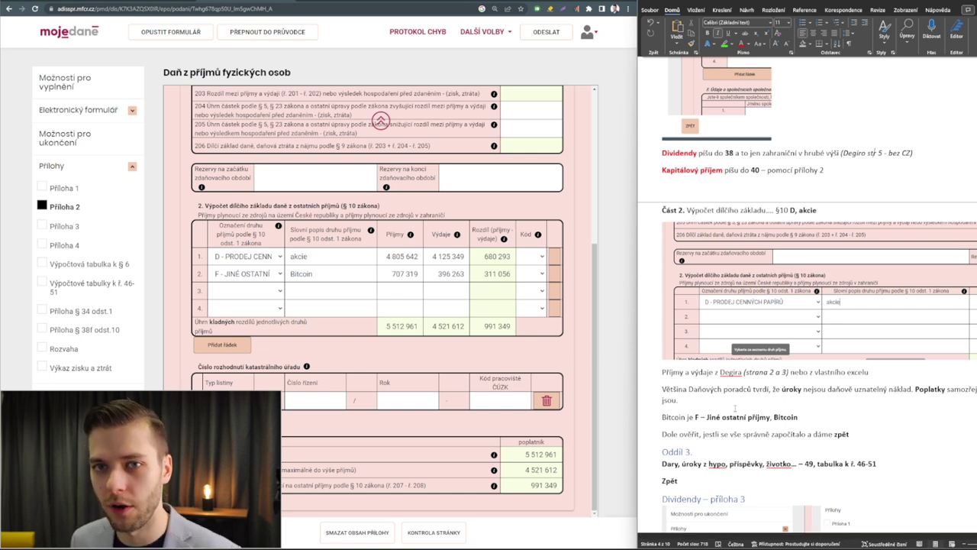
Check the §10 total against both čistý zisk cells in the Excel workbook, return to Výpočet daně and read the guide's Oddíl 3 notes
scroll(735, 409, down, 1)
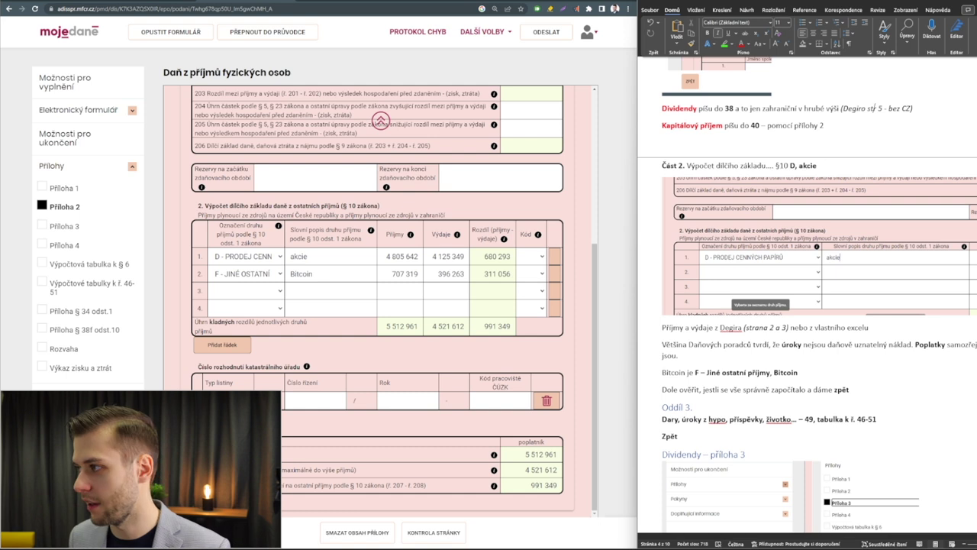
key(alt+Tab)
drag(823, 43, 621, 62)
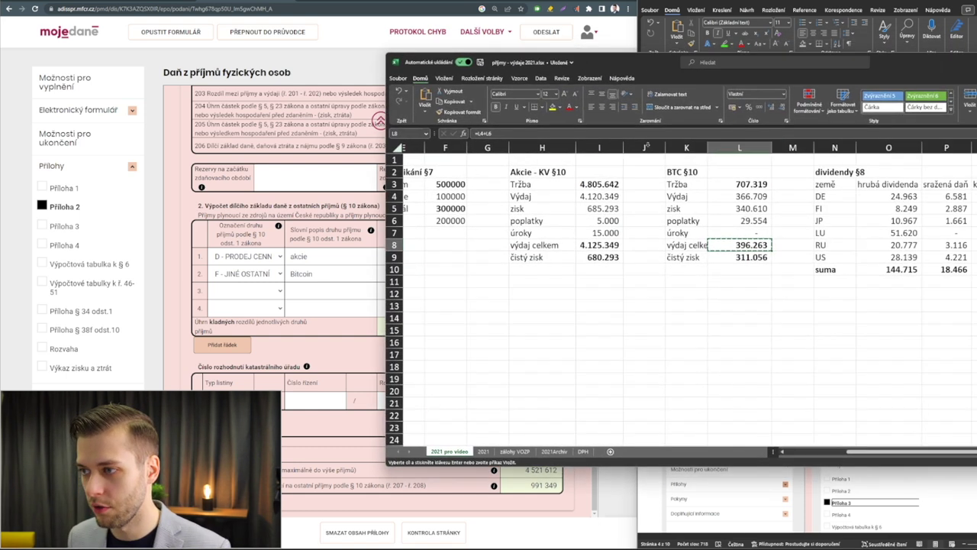
click(739, 258)
ctrl+click(599, 257)
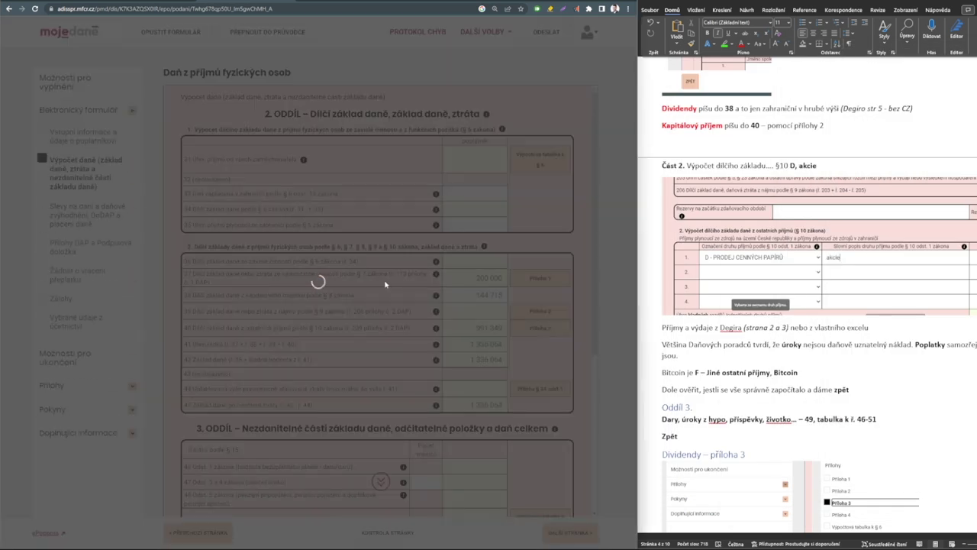
scroll(801, 305, down, 2)
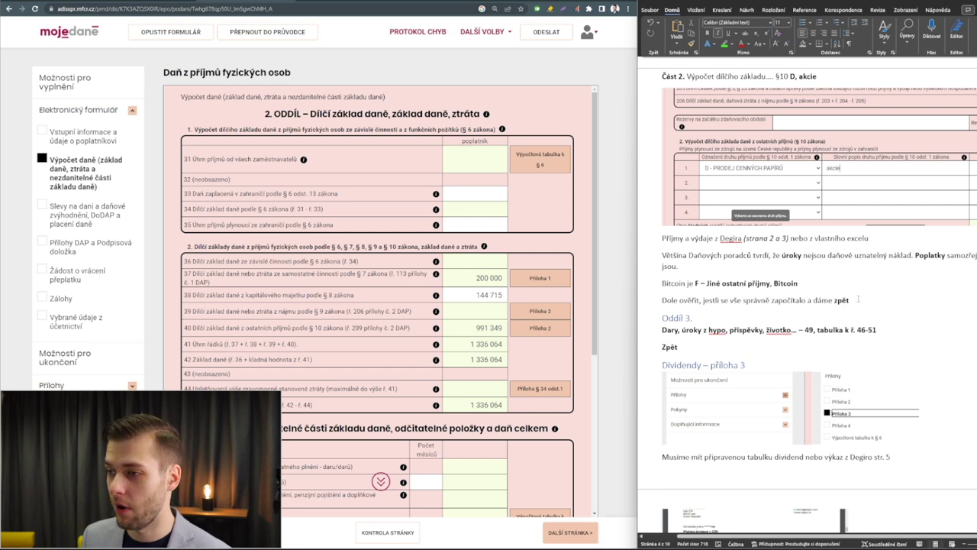
In the calculation tables for rows 46-51, enter a 1000 donation under § 15 odst. 1 and return to Výpočet daně
scroll(859, 299, down, 2)
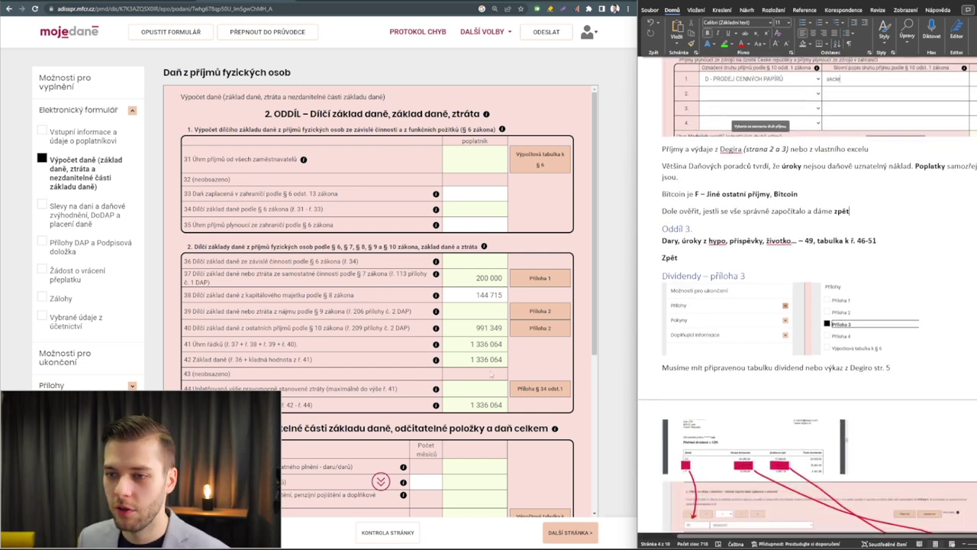
scroll(372, 407, down, 3)
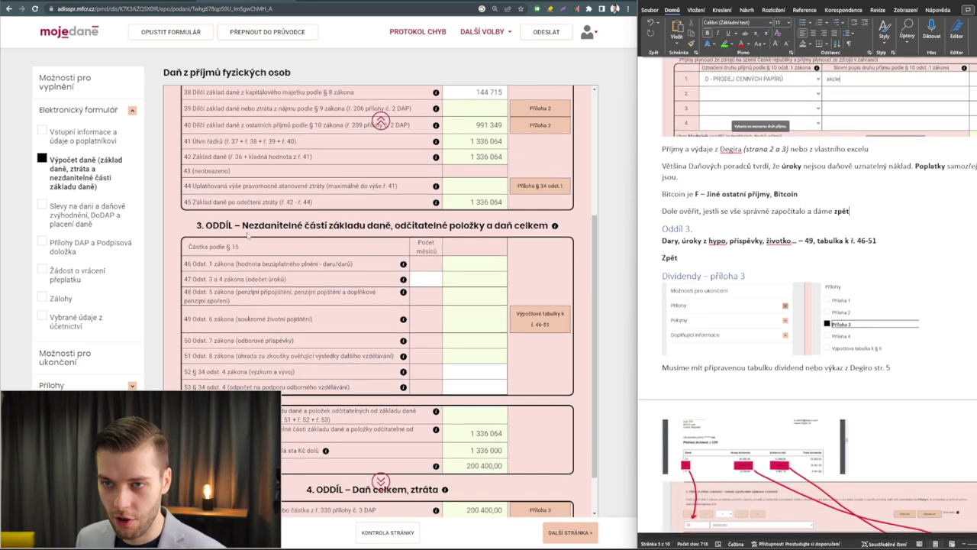
click(849, 210)
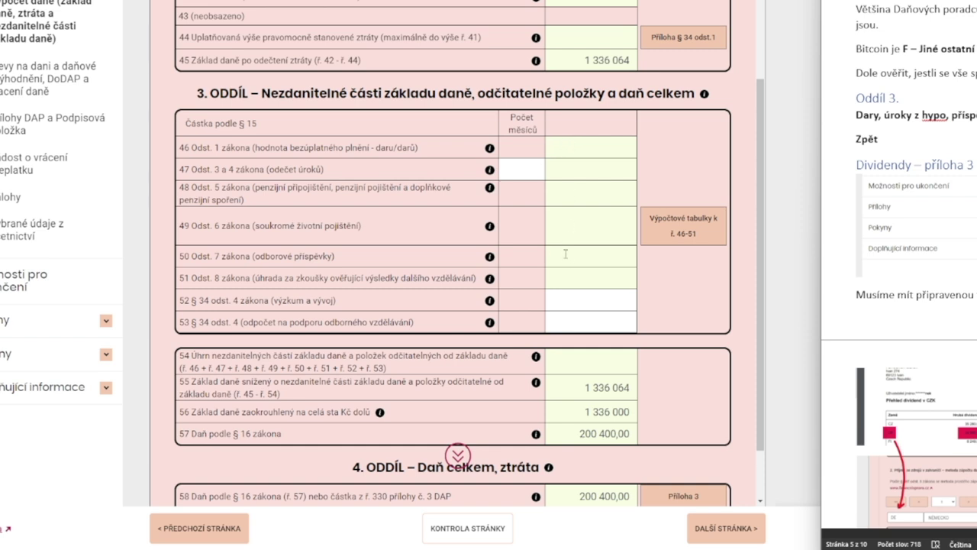
click(683, 229)
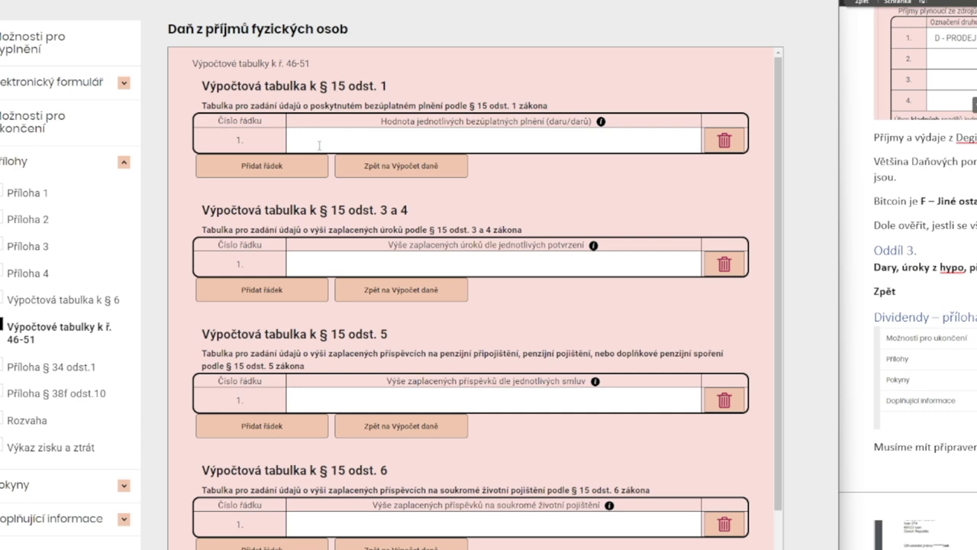
click(342, 139)
text(1000)
click(569, 200)
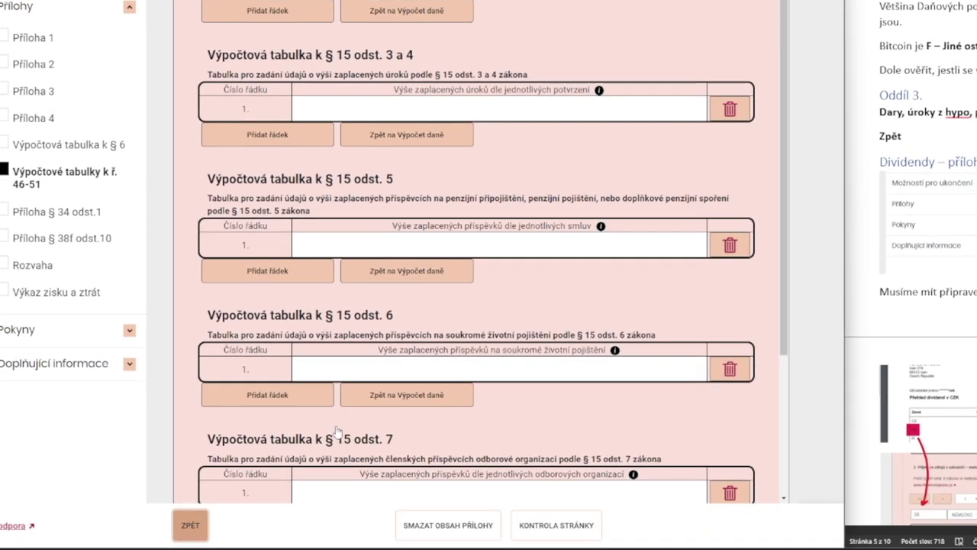
click(401, 166)
scroll(625, 426, down, 1)
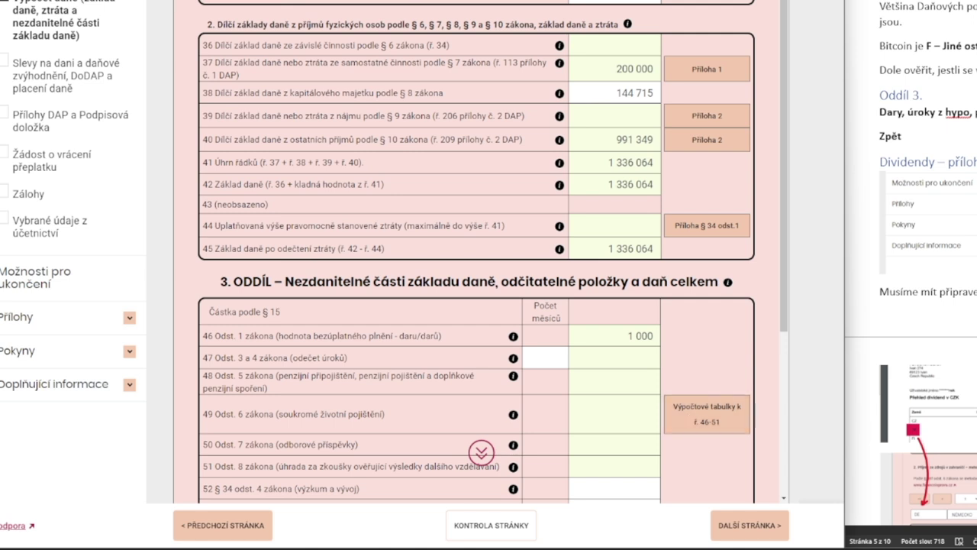
Clear the donation from the § 15 odst. 1 table so row 46 is 0, and return to Výpočet daně
key(alt+Tab)
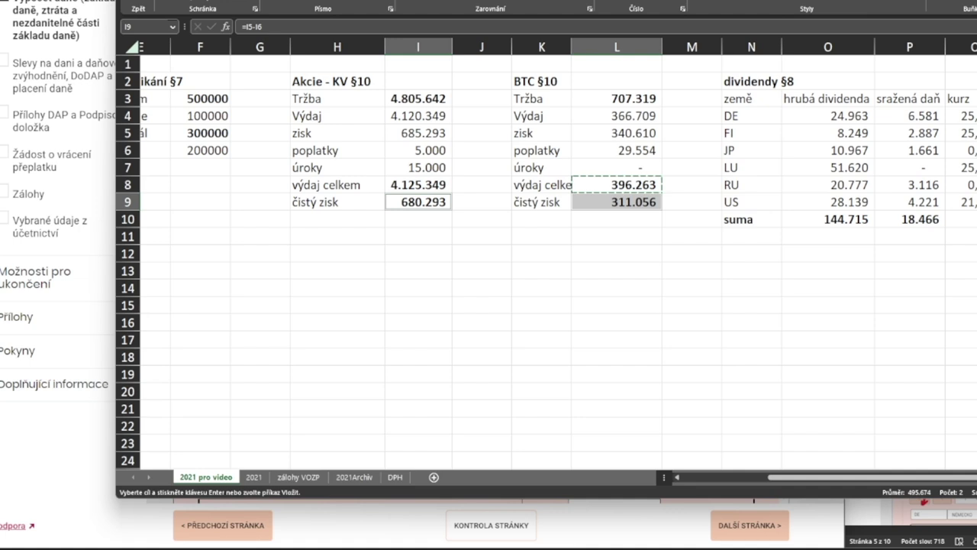
key(alt+Tab)
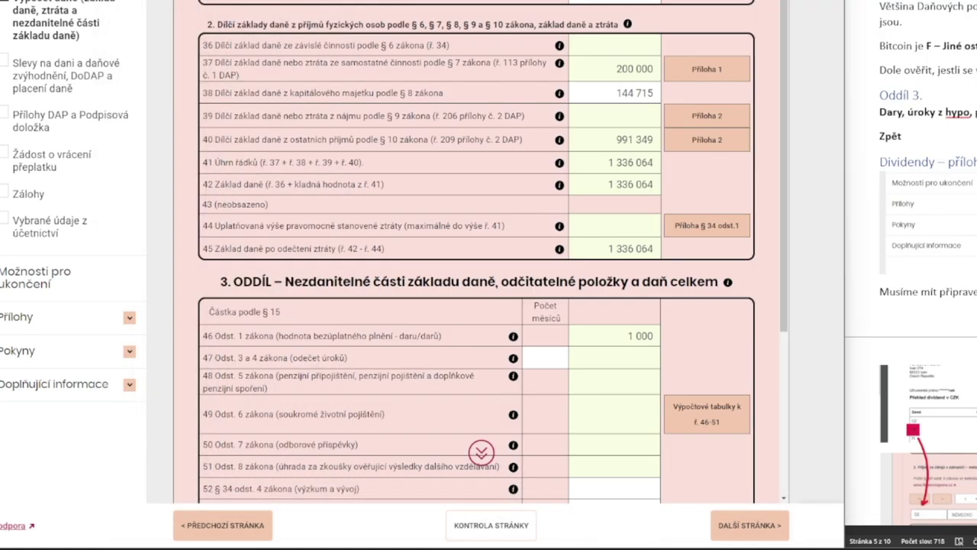
click(696, 427)
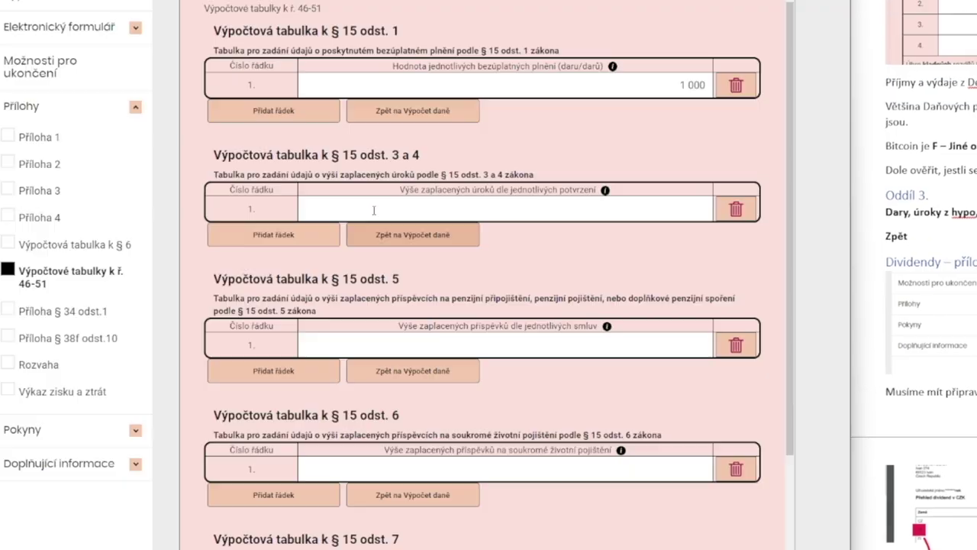
click(739, 145)
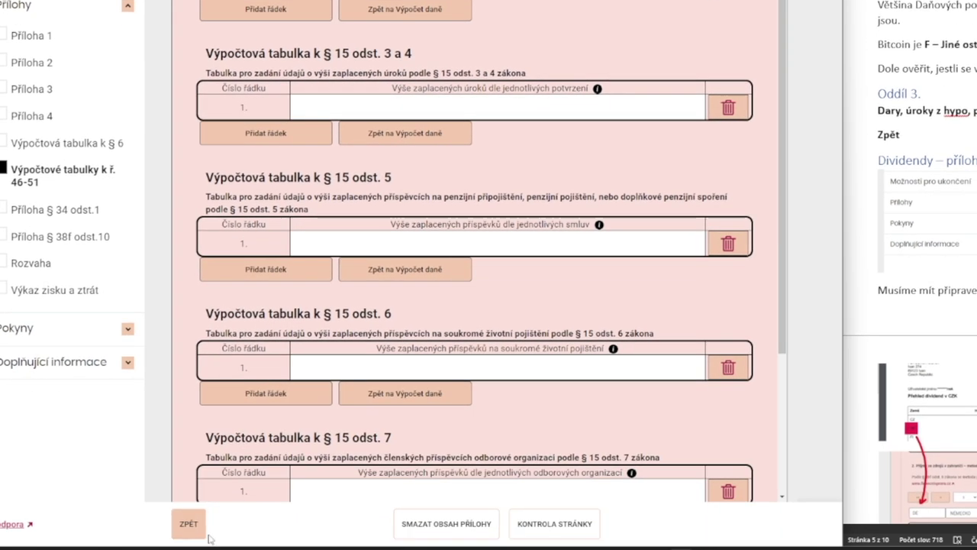
click(189, 526)
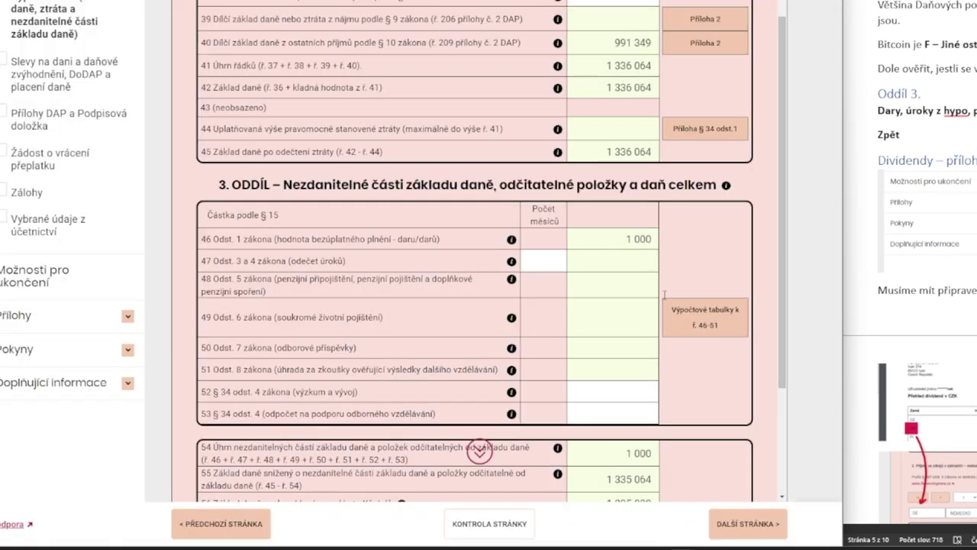
click(705, 320)
click(189, 523)
scroll(626, 382, down, 1)
double_click(640, 334)
text(0)
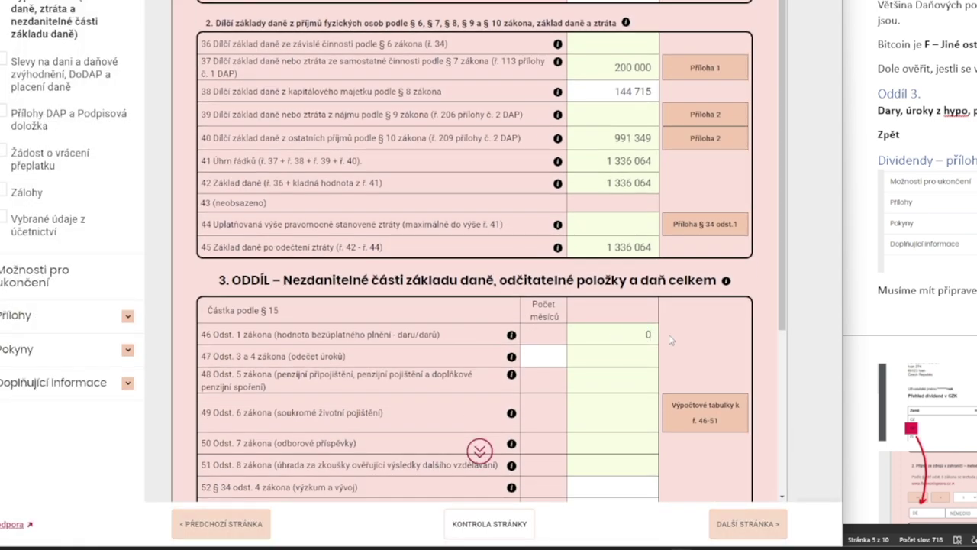
Review Oddíl 3 and 4, open Příloha 3 and find section 2 on foreign income with the tax credit method (metoda zápočtu)
scroll(686, 342, down, 1)
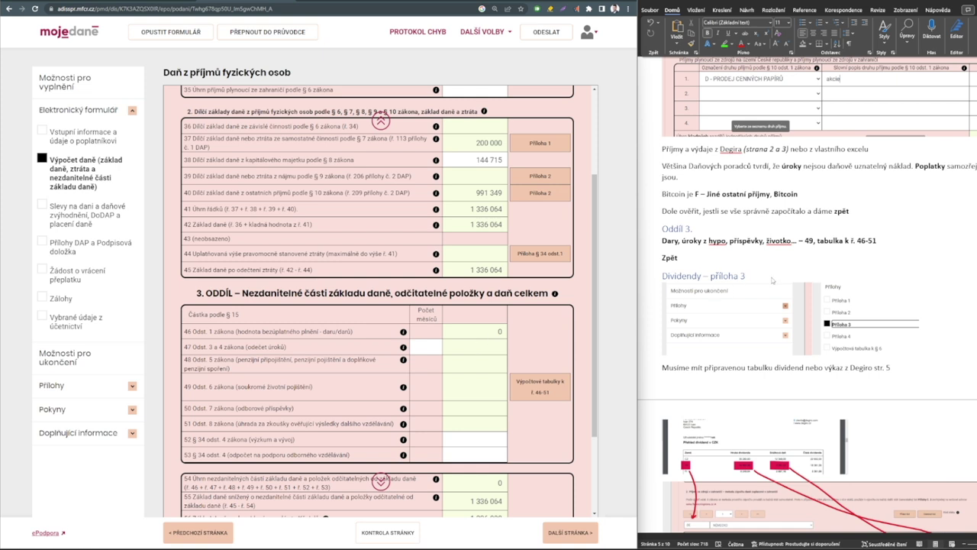
scroll(309, 390, down, 3)
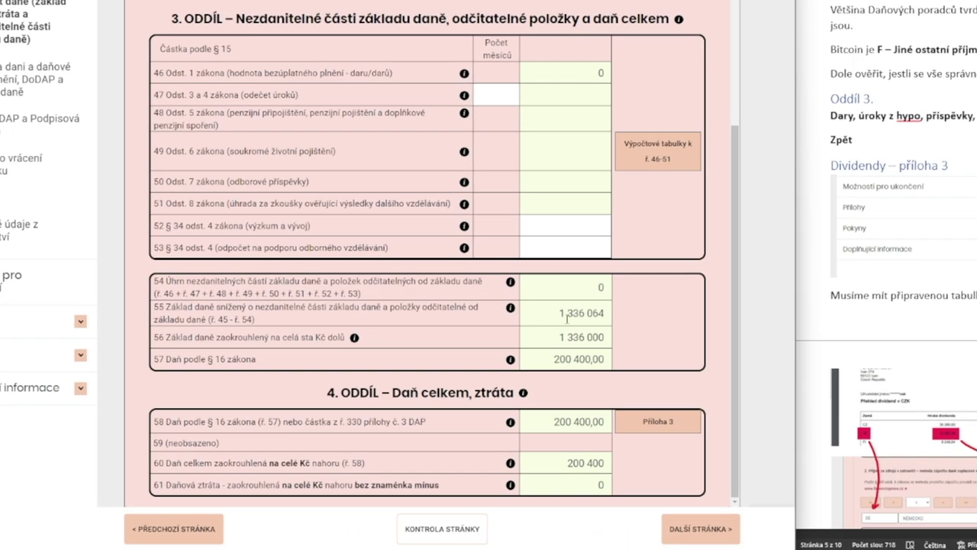
click(469, 455)
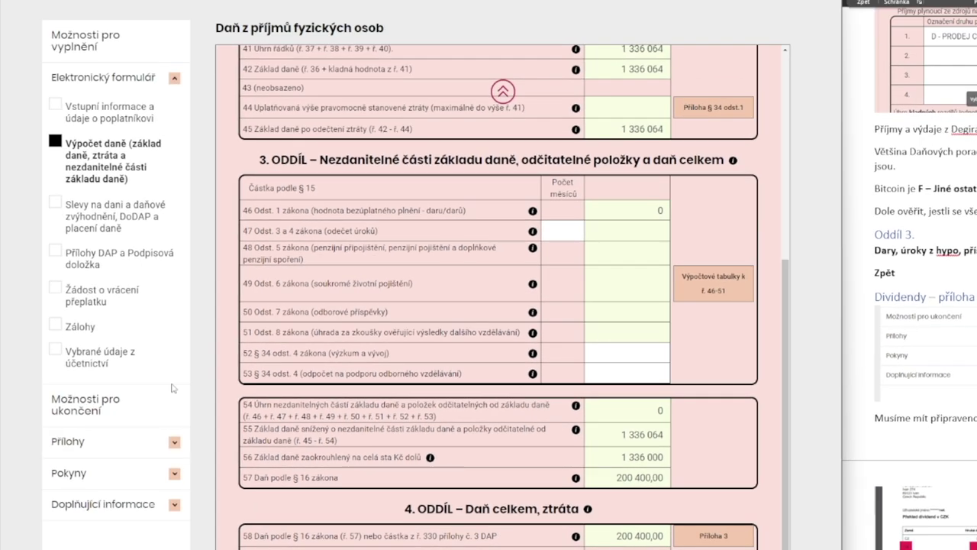
click(68, 442)
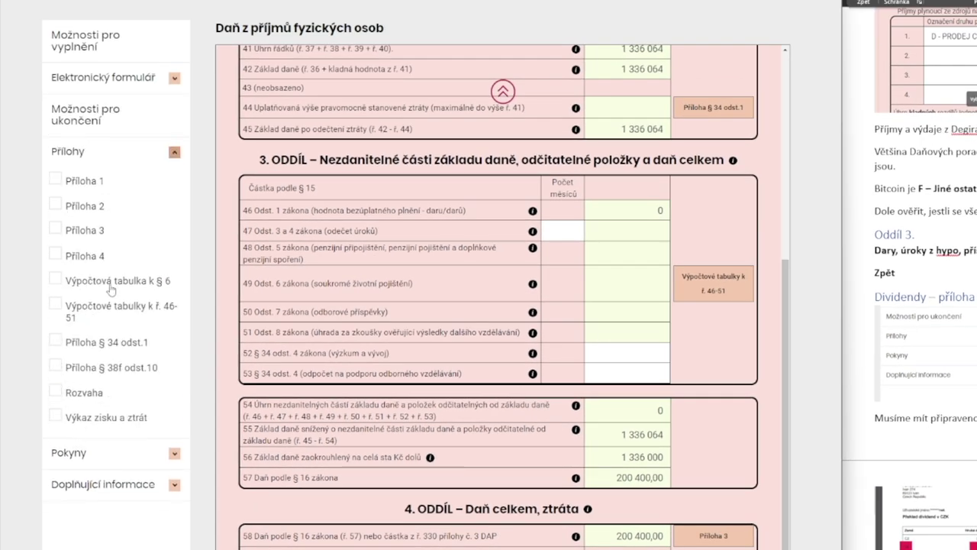
click(54, 231)
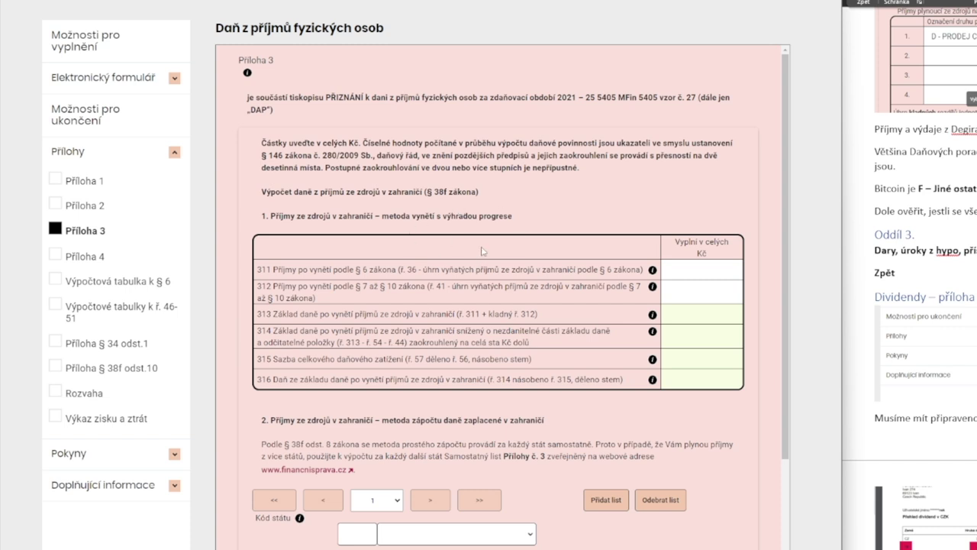
scroll(481, 256, down, 2)
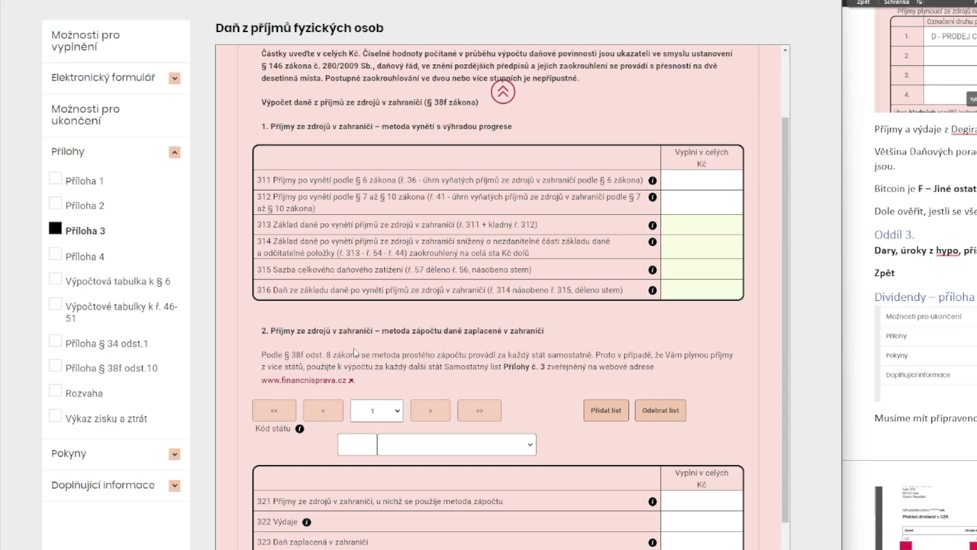
drag(272, 330, 559, 332)
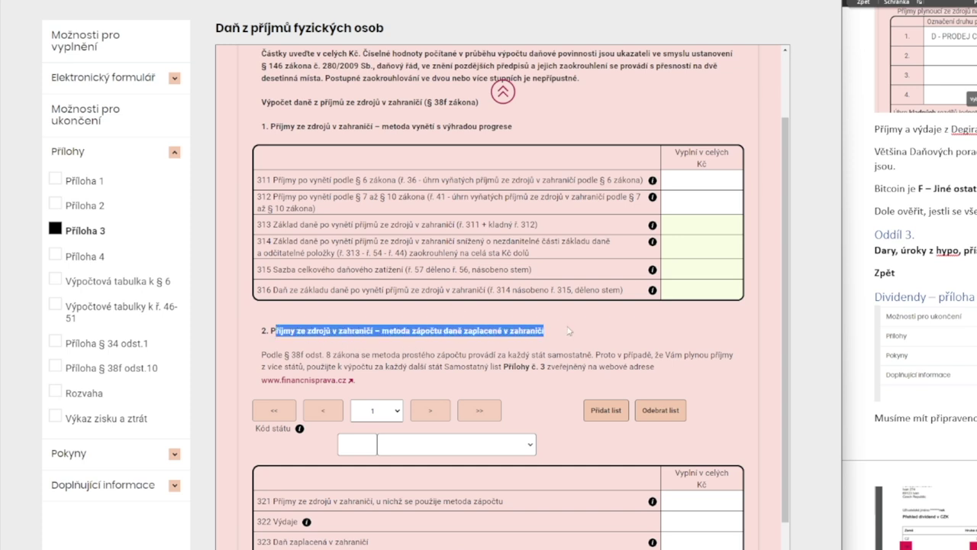
click(395, 365)
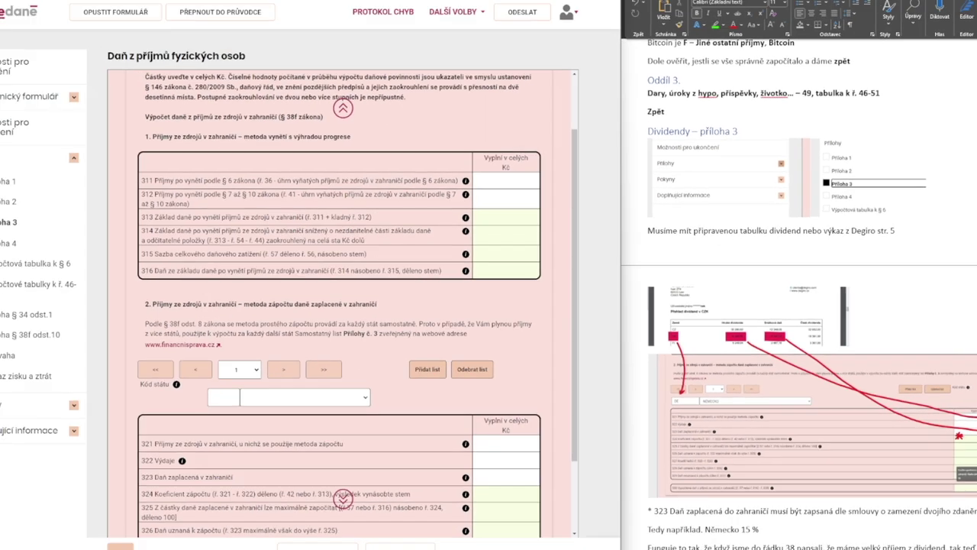
Compare the dividend tables in the Excel workbook and DEGIRO statement with the fields of Příloha 3 and the guide's dividend instructions
key(alt+Tab)
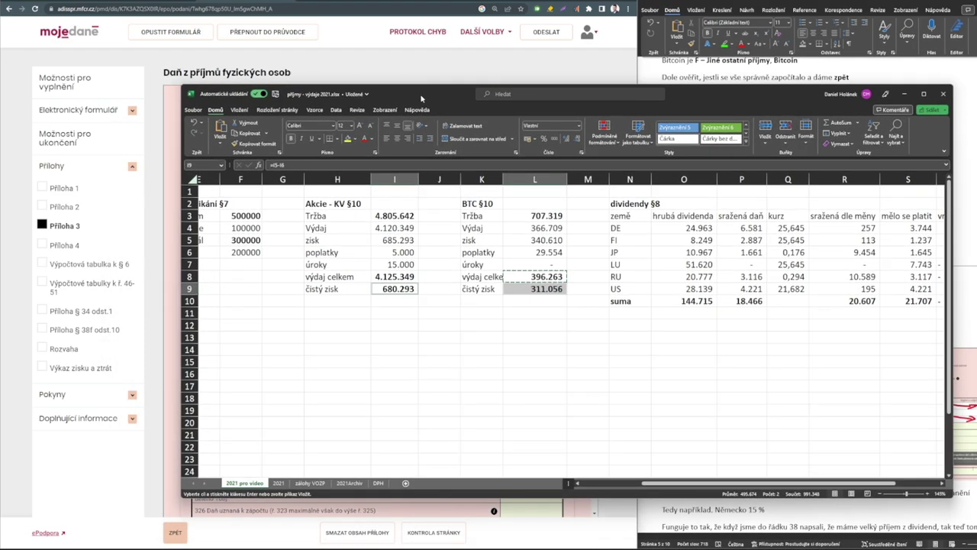
key(alt+Tab)
key(alt+Tab)
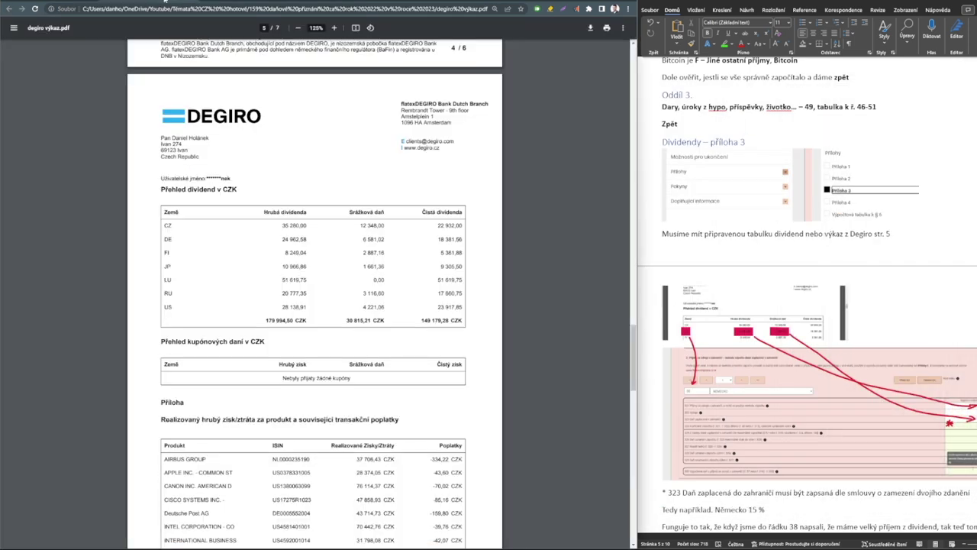
key(alt+Tab)
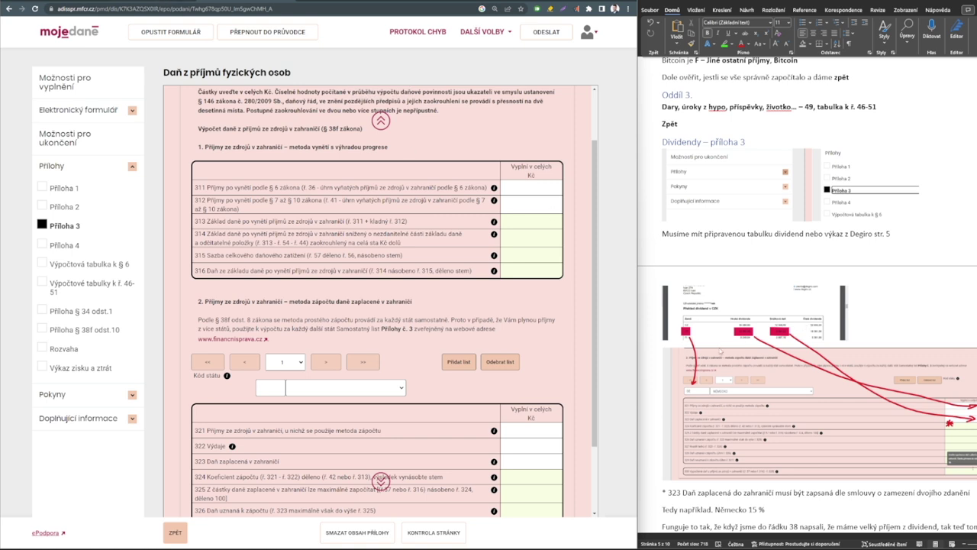
scroll(720, 350, down, 1)
scroll(413, 293, down, 1)
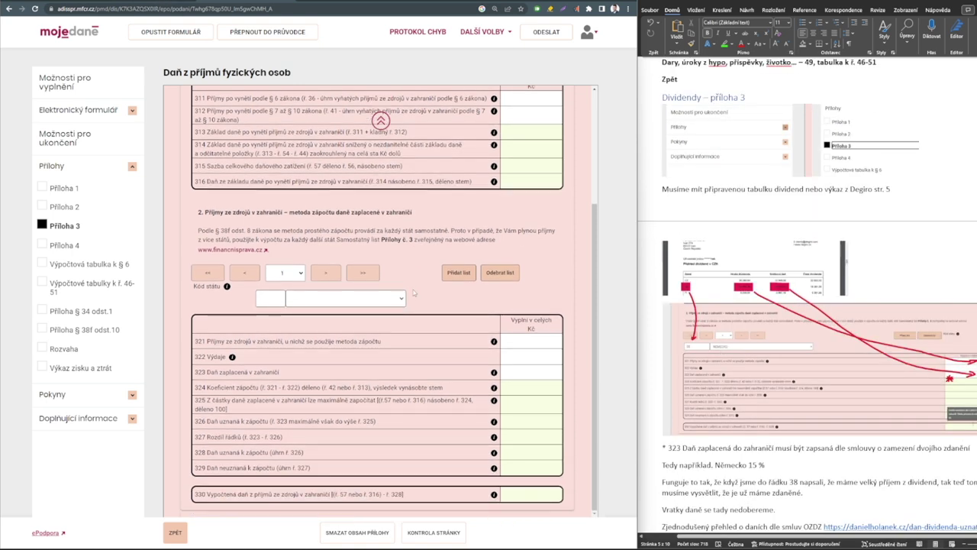
key(alt+Tab)
mouse_move(457, 83)
mouse_down()
mouse_move(410, 88)
mouse_move(461, 92)
mouse_move(448, 83)
mouse_up()
key(alt+Tab)
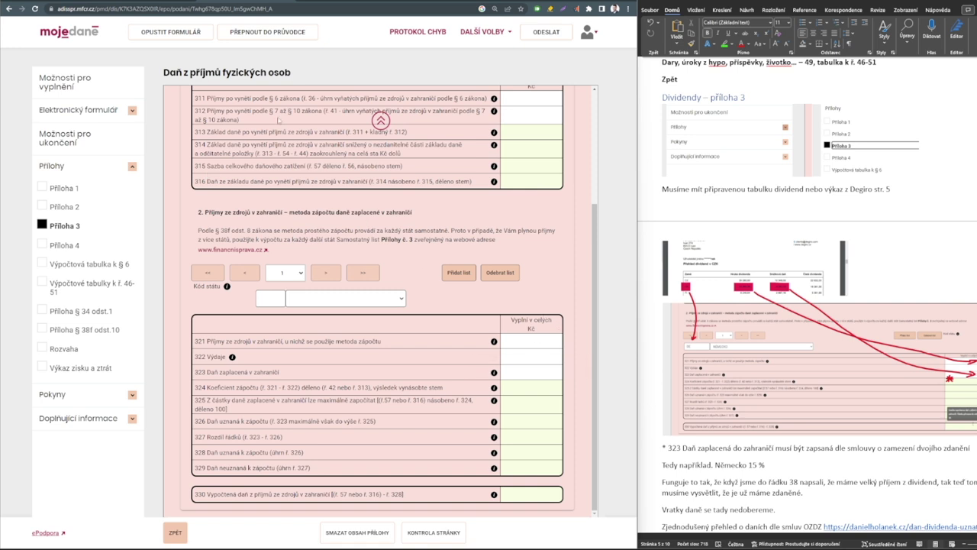
Take the first foreign country from the DEGIRO dividend overview and set Kód státu on sheet 1 to DE (NĚMECKO)
key(alt+Tab)
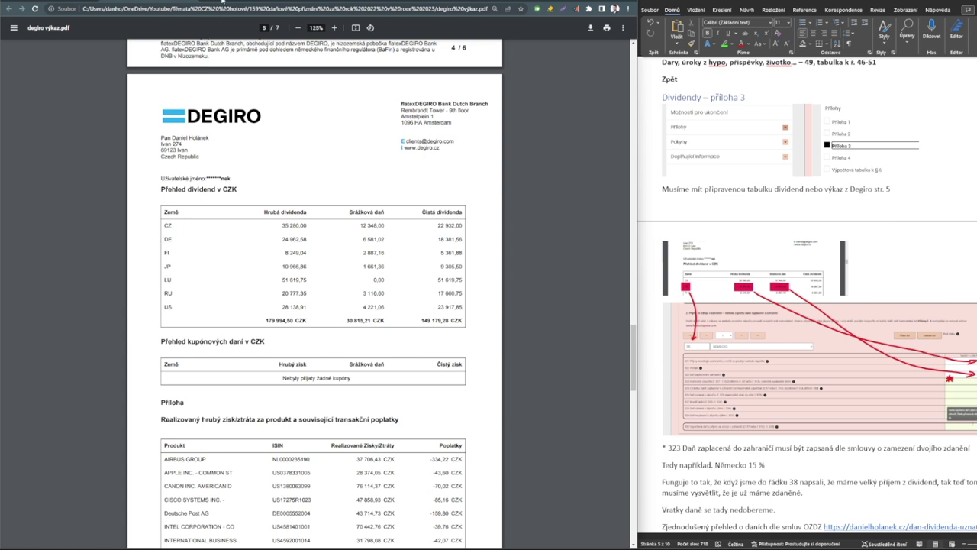
double_click(175, 239)
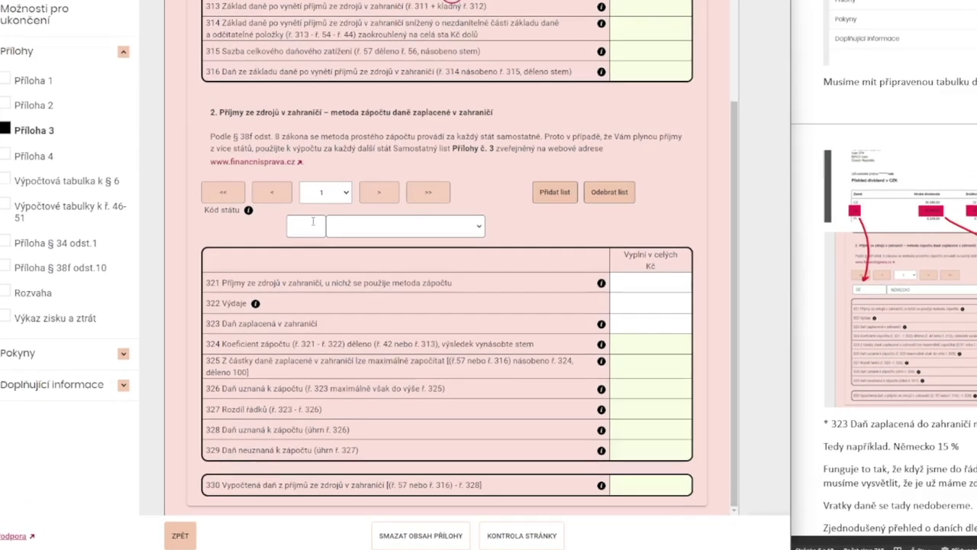
click(313, 223)
text(DE)
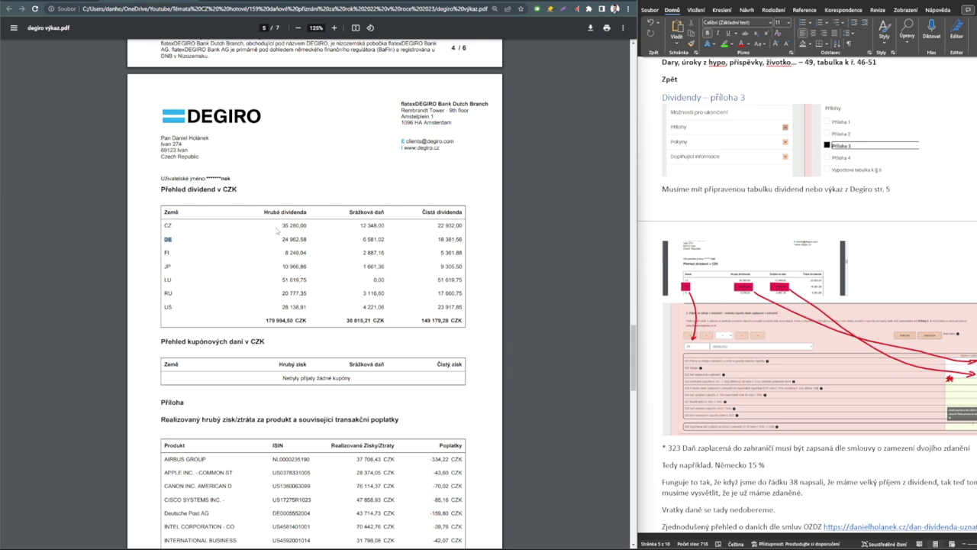
Enter Germany's gross dividend from the DEGIRO statement in row 321, rounded to 24963
drag(282, 239, 310, 241)
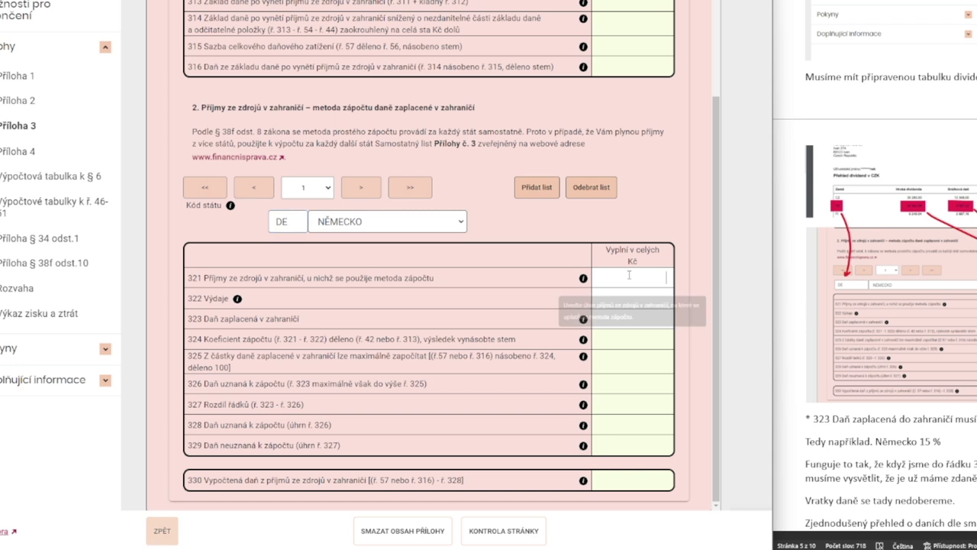
text(24962,58)
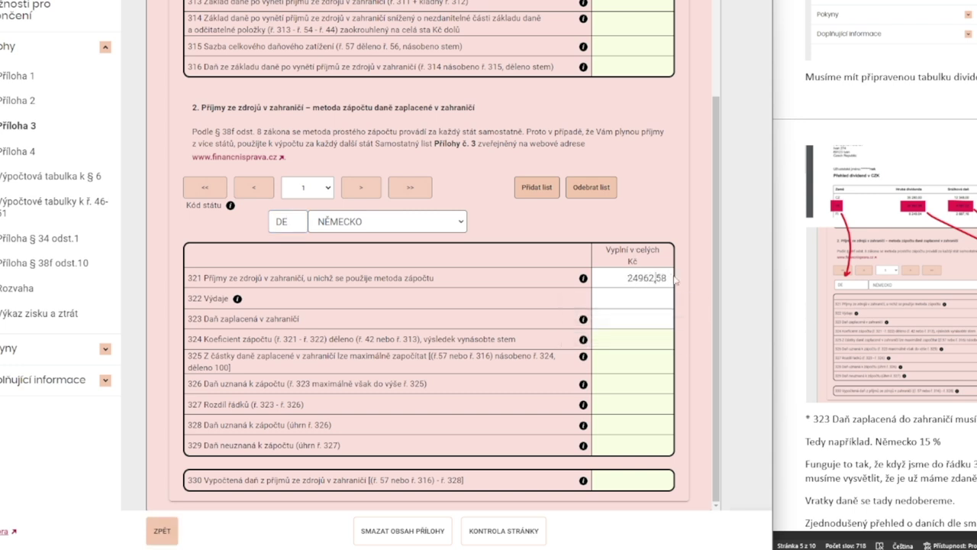
key(BackSpace)
key(BackSpace)
key(BackSpace)
key(BackSpace)
text(3)
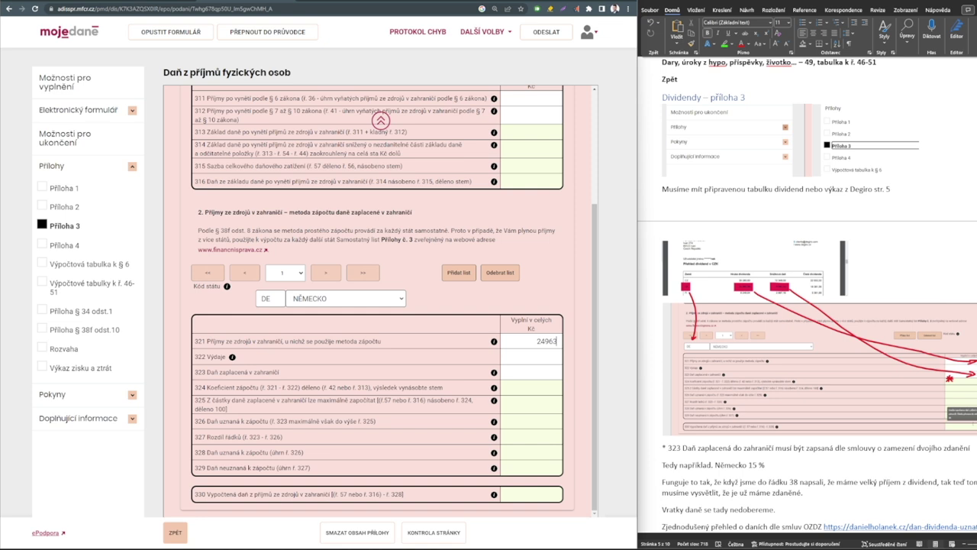
Copy Germany's withholding tax from the DEGIRO statement into row 323, Daň zaplacená v zahraničí, as the whole number 6581
key(alt+Tab)
drag(364, 239, 393, 240)
key(ctrl+c)
key(alt+Tab)
click(518, 374)
key(ctrl+v)
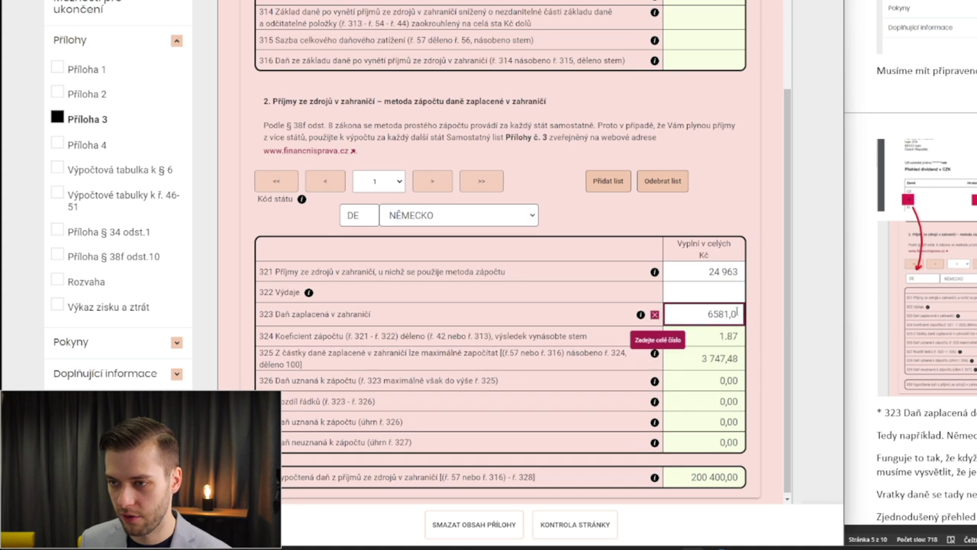
key(shift+Tab)
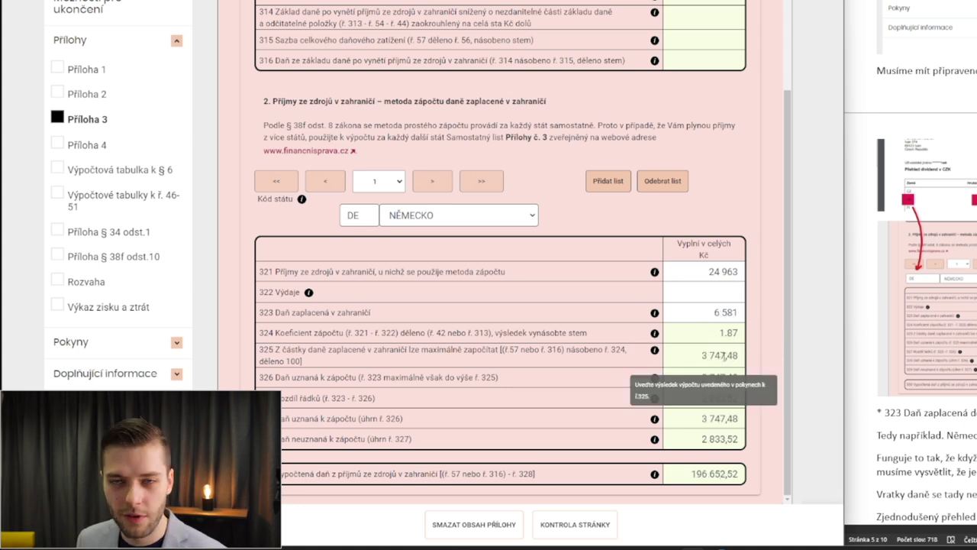
Search Google for "smlouva o zamezení dvojího zdanění německo" and open the treaty text between ČR and Německo on exportdosrn.com
drag(703, 355, 741, 355)
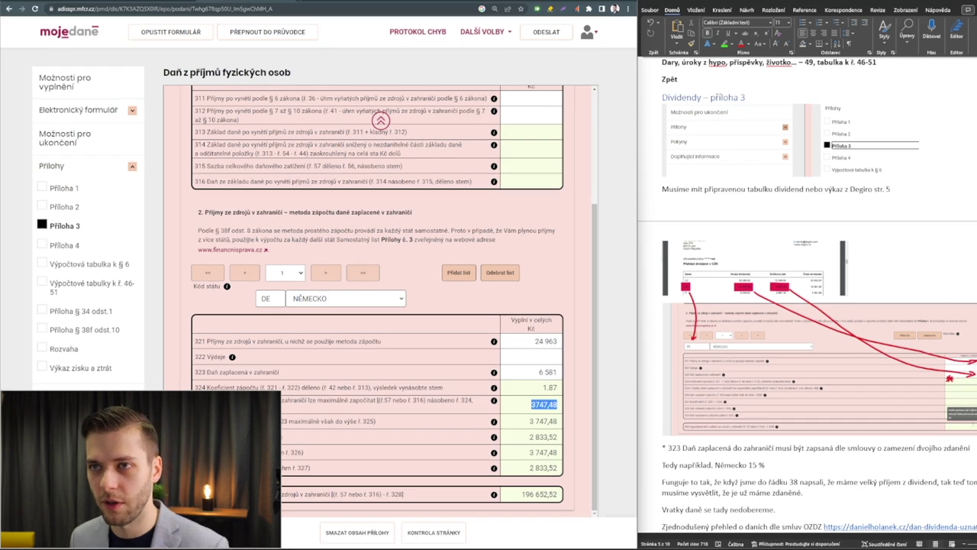
click(302, 7)
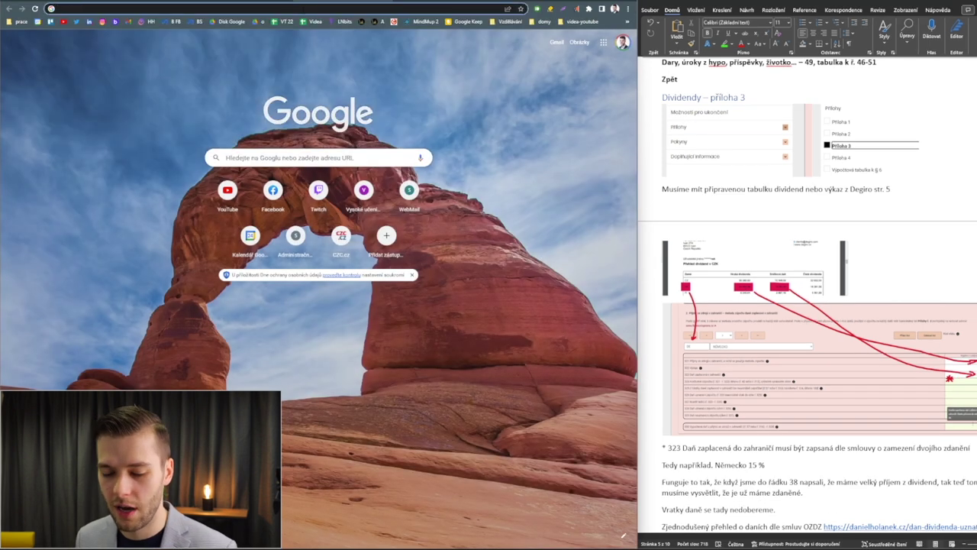
text(smlouva)
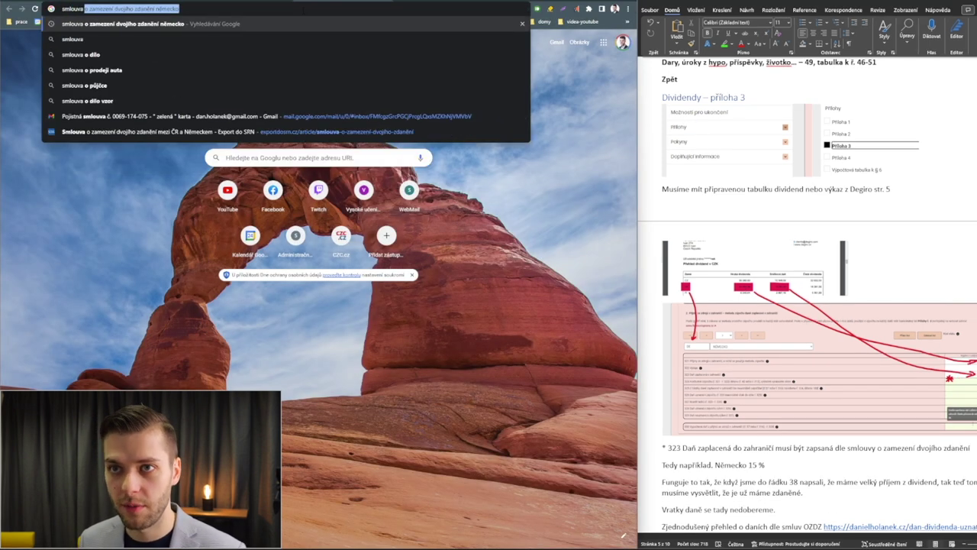
key(Return)
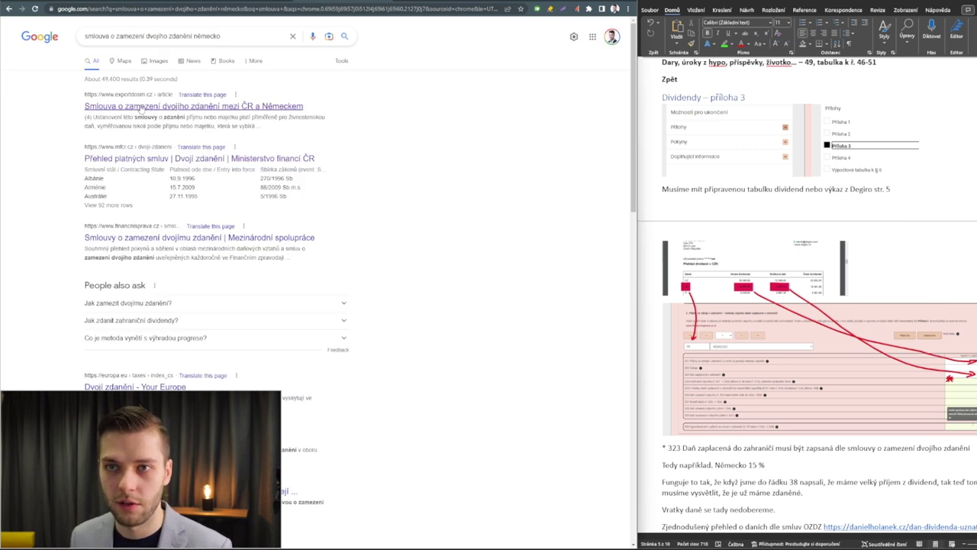
click(171, 106)
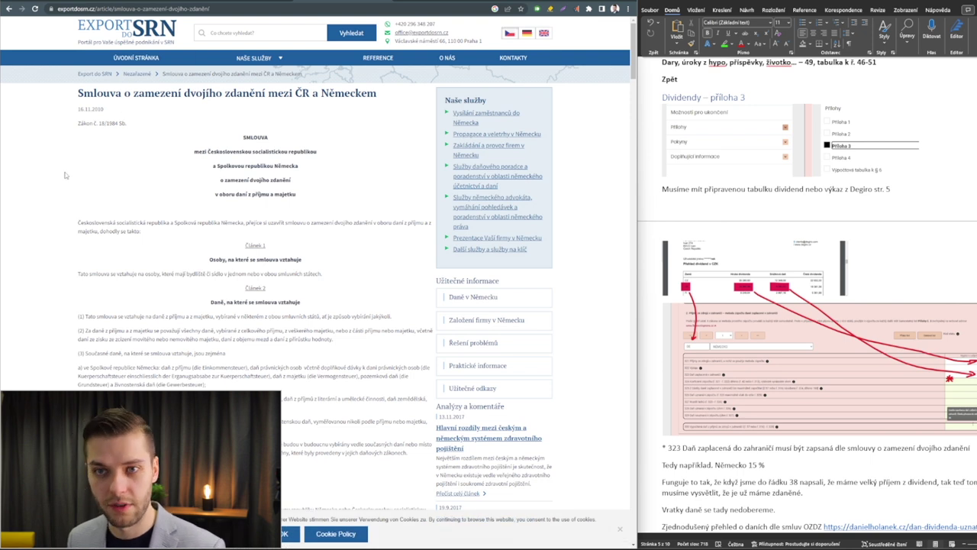
Find "dividendy" in the German treaty text and mark the clause limiting the dividend tax in all other cases
key(ctrl+f)
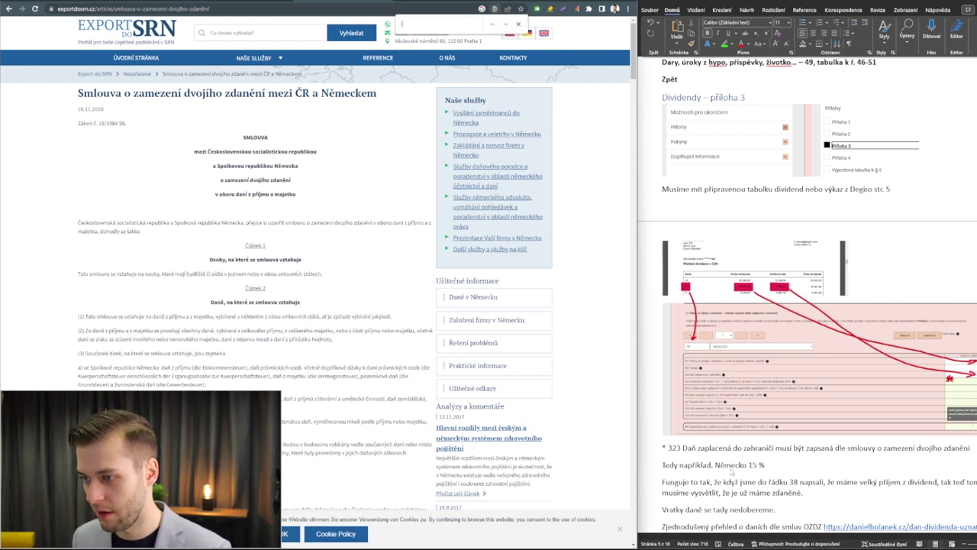
scroll(771, 470, down, 2)
text(dividendy)
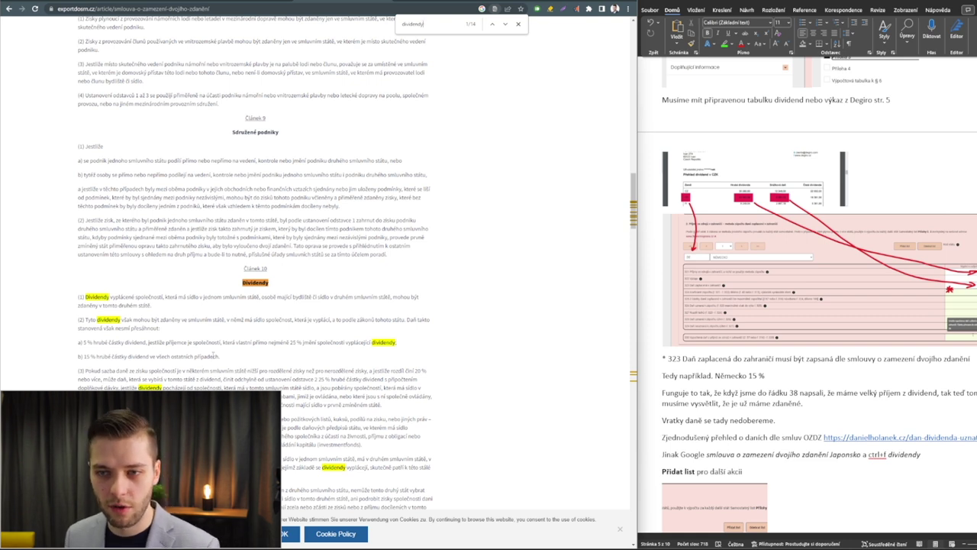
drag(220, 356, 79, 356)
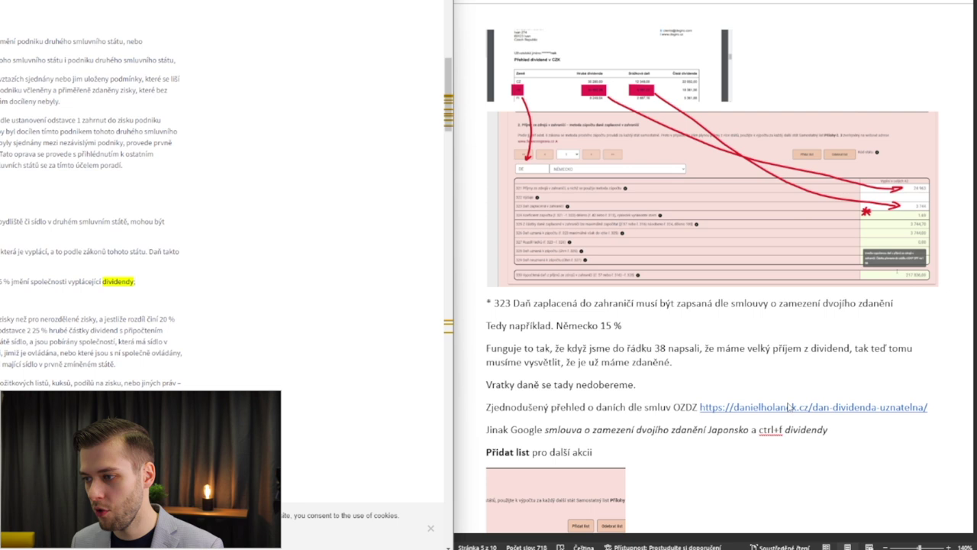
Open the guide's linked dan-dividenda-uznatelna overview and review its table of withholding and treaty tax rates by country
ctrl+click(734, 412)
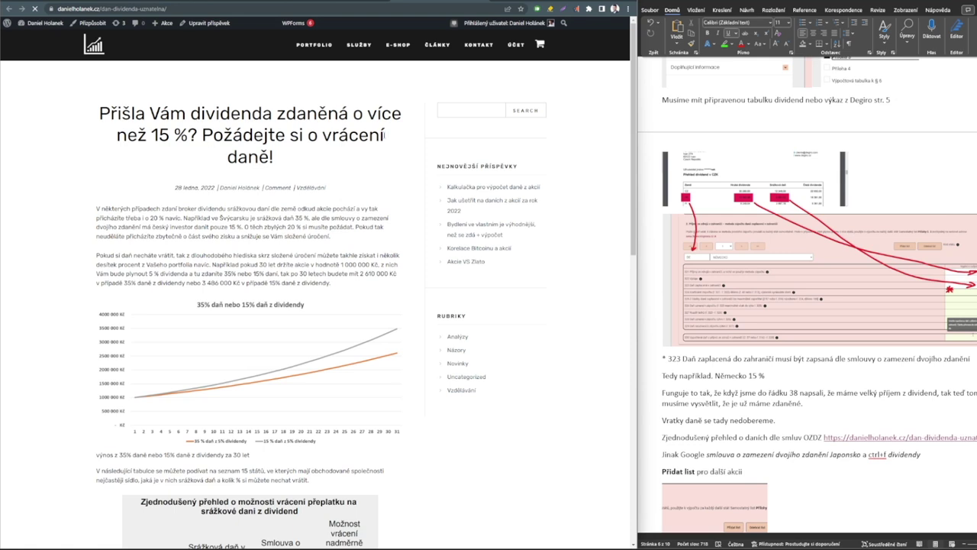
scroll(309, 194, down, 4)
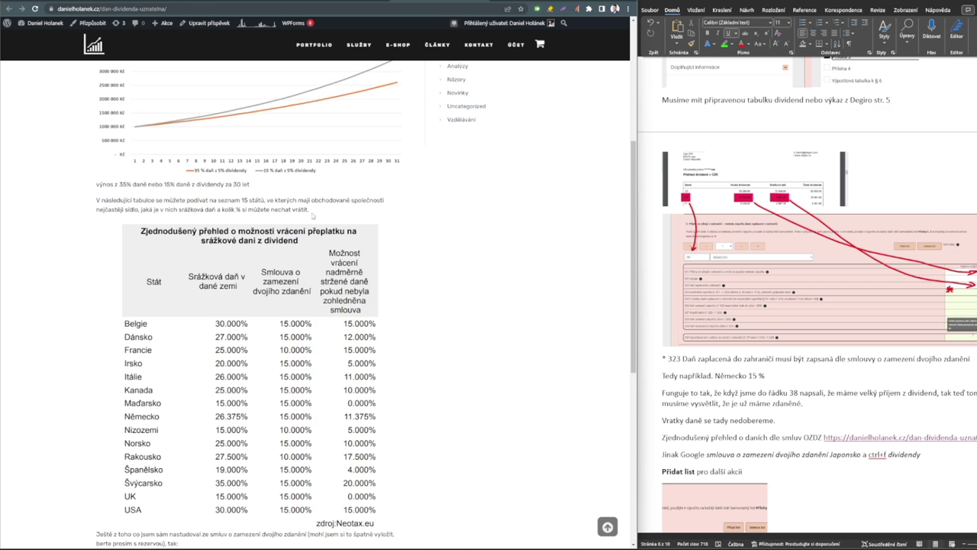
click(465, 6)
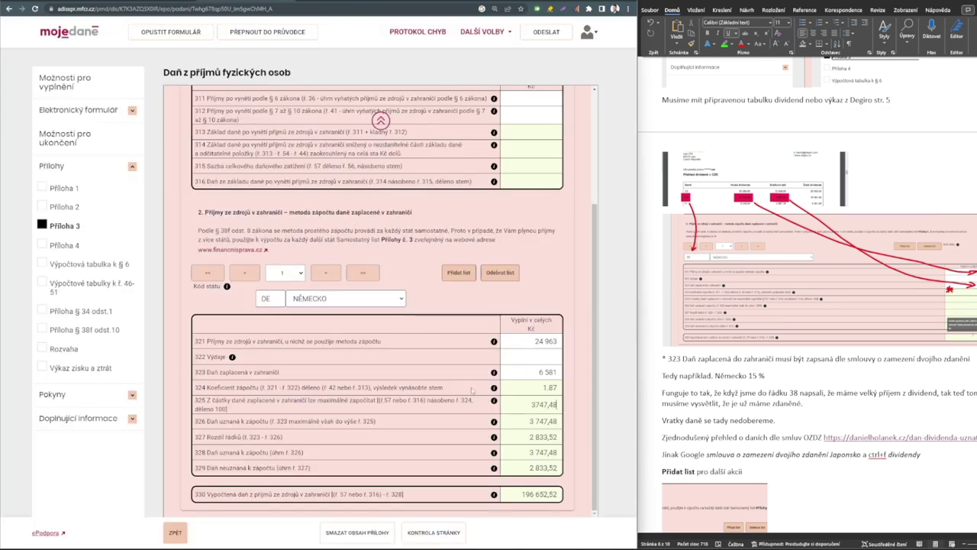
Compare Germany's withheld tax with its "mělo se platit" amount in the Excel dividend table and row 323 of the form
click(542, 372)
key(alt+Tab)
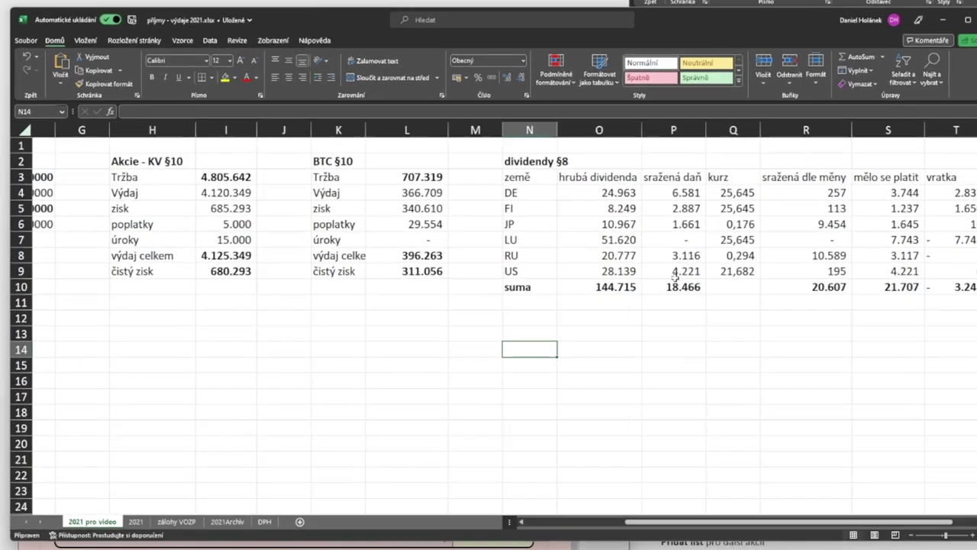
scroll(674, 267, right, 3)
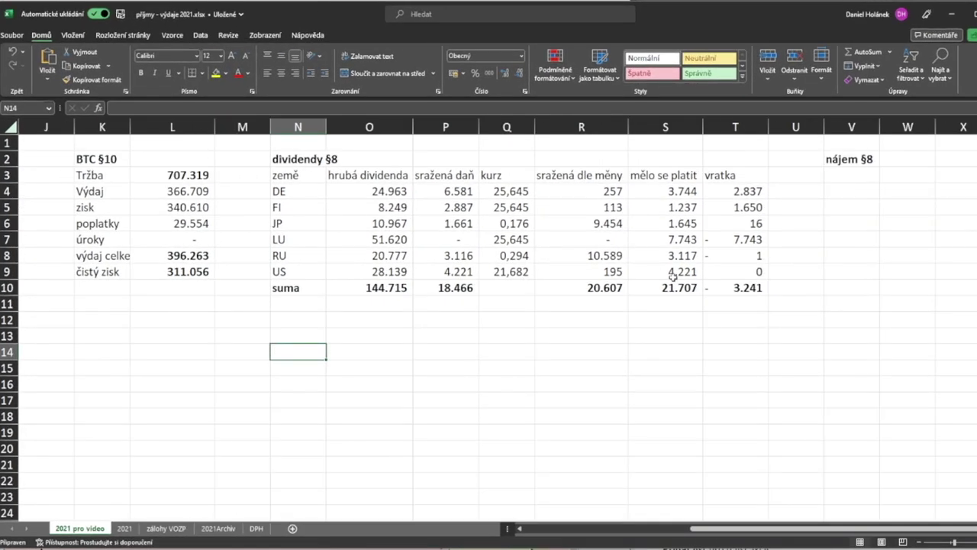
click(453, 189)
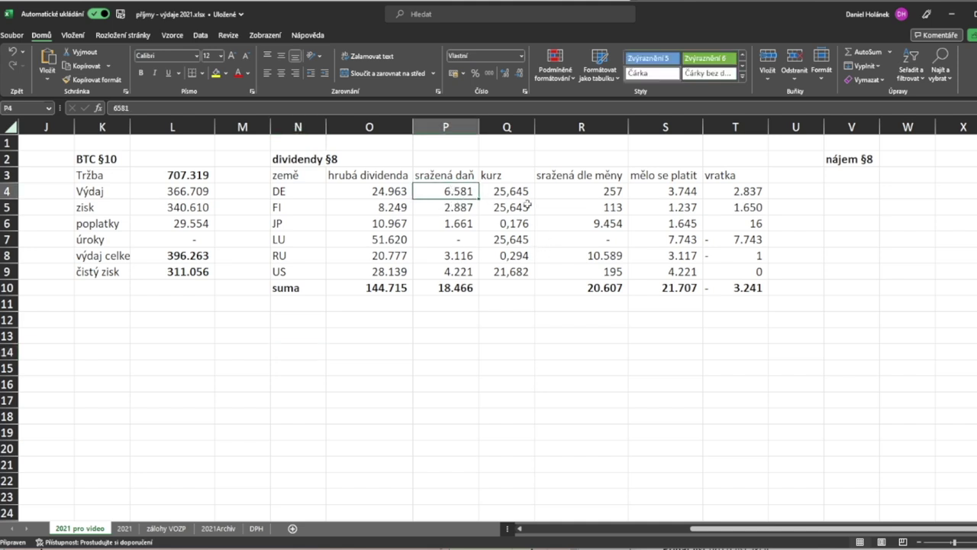
click(668, 193)
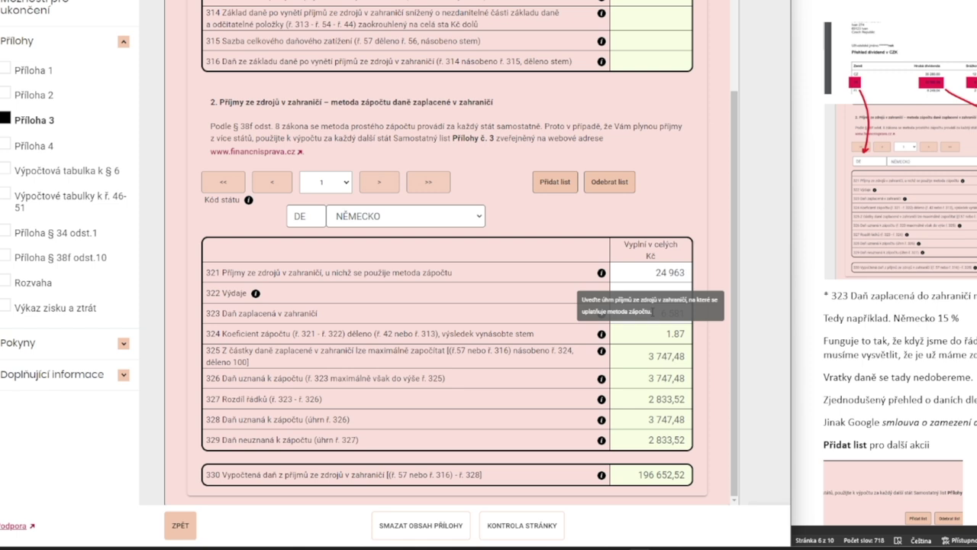
key(alt+Tab)
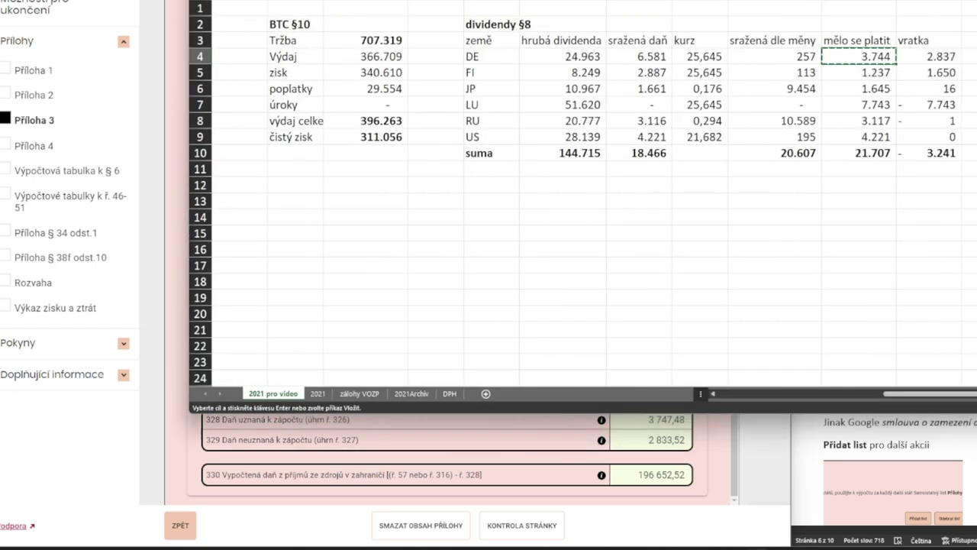
click(399, 67)
drag(399, 67, 855, 195)
click(689, 173)
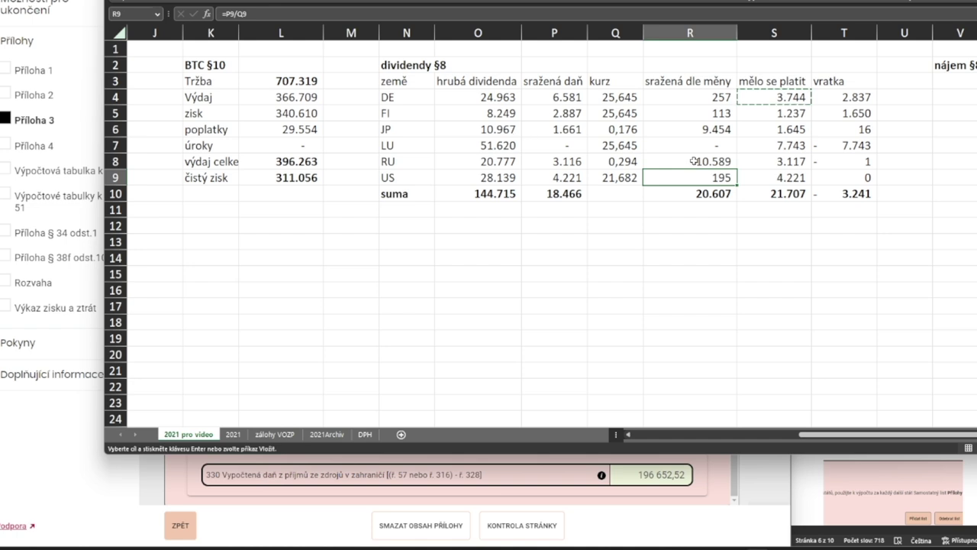
key(alt+Tab)
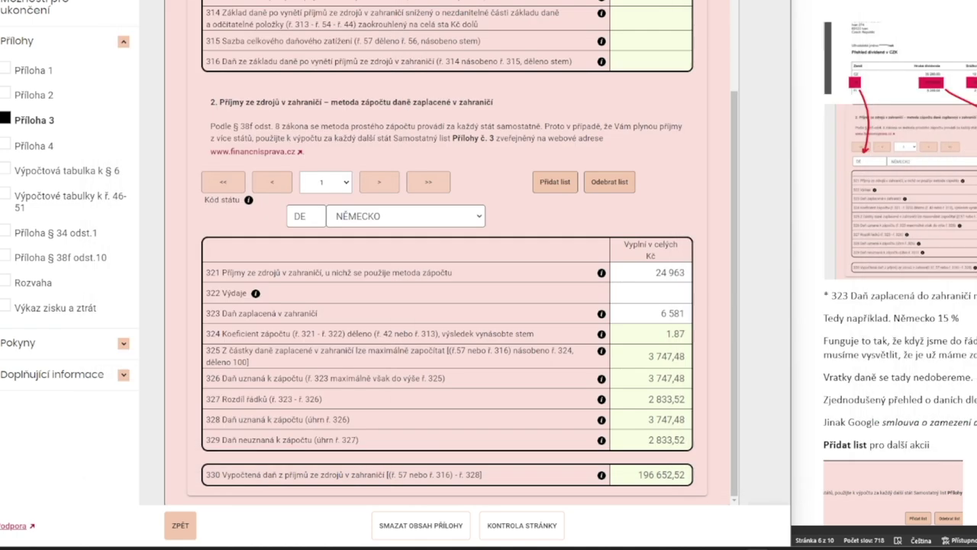
Replace Germany's tax in row 323, Daň zaplacená v zahraničí, with the treaty-limited amount 3744
double_click(671, 313)
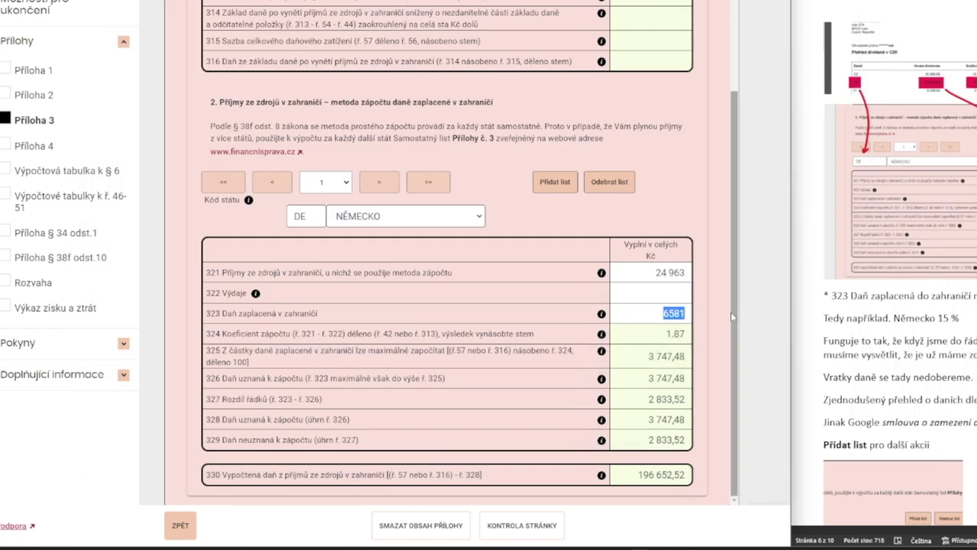
text(3744)
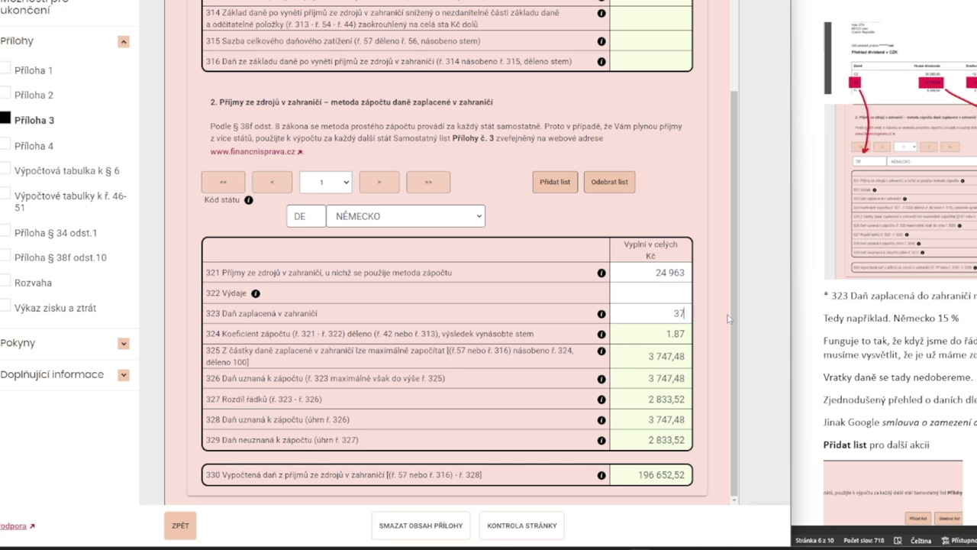
click(729, 319)
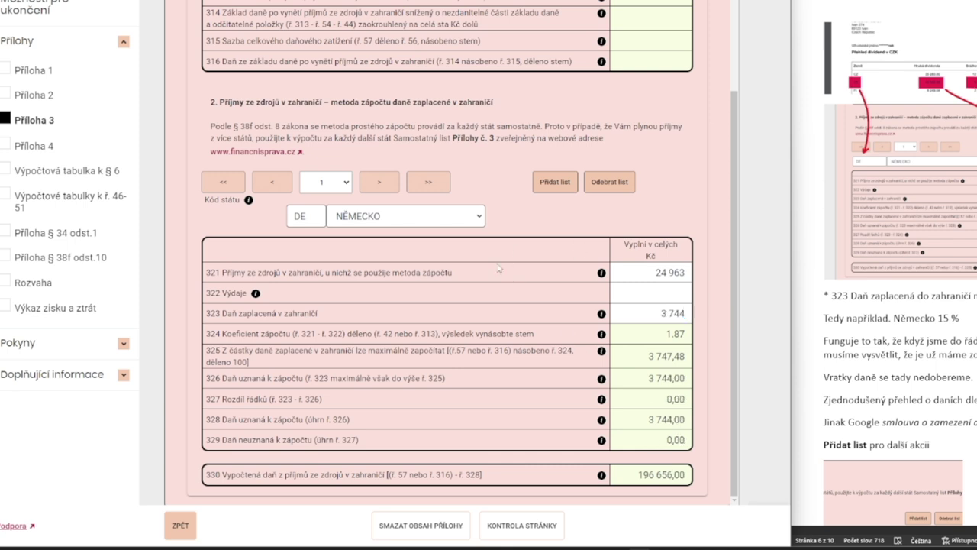
Add sheet 2 with Kód státu FI (FINSKO) and copy Finland's gross dividend, 8249, from the DEGIRO statement into row 321
click(555, 184)
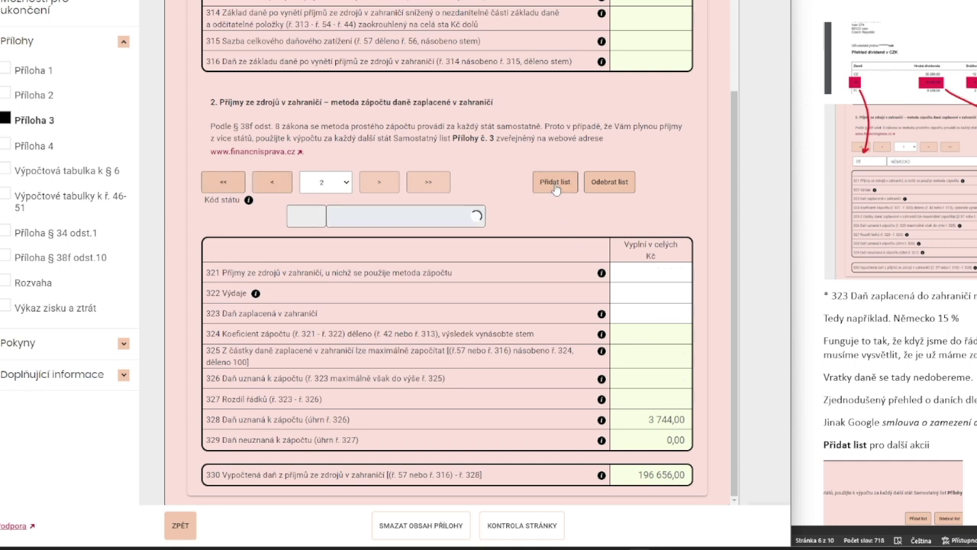
key(alt+Tab)
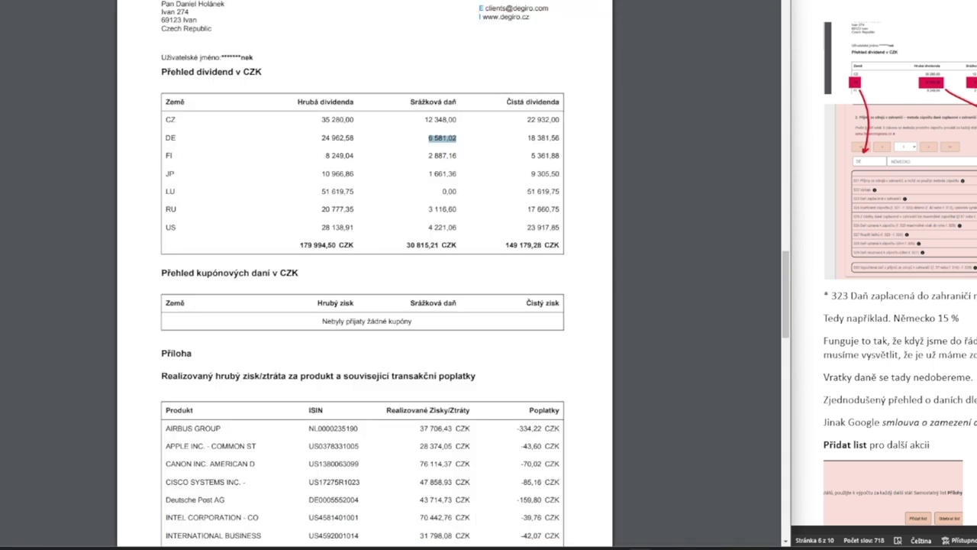
drag(326, 156, 344, 156)
key(ctrl+c)
key(alt+Tab)
text(FI)
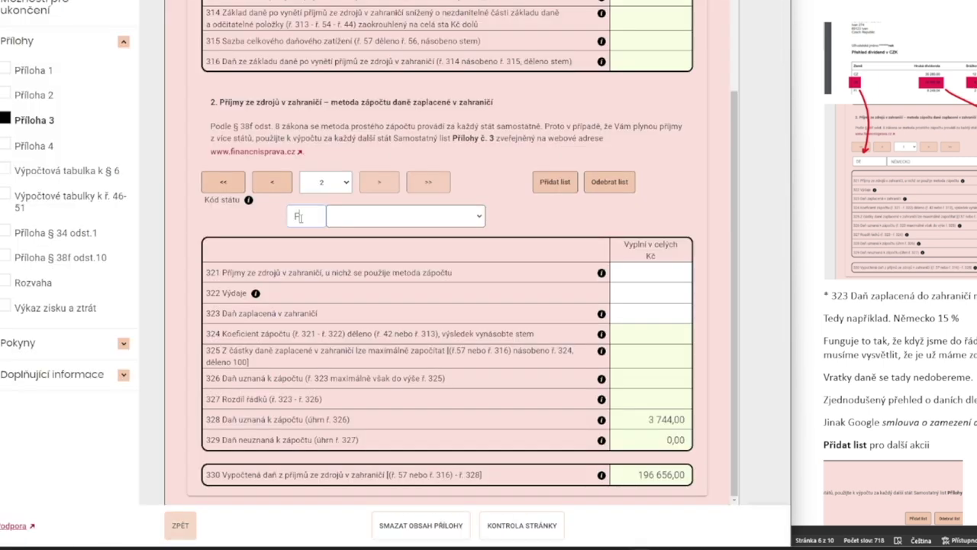
click(669, 276)
key(ctrl+v)
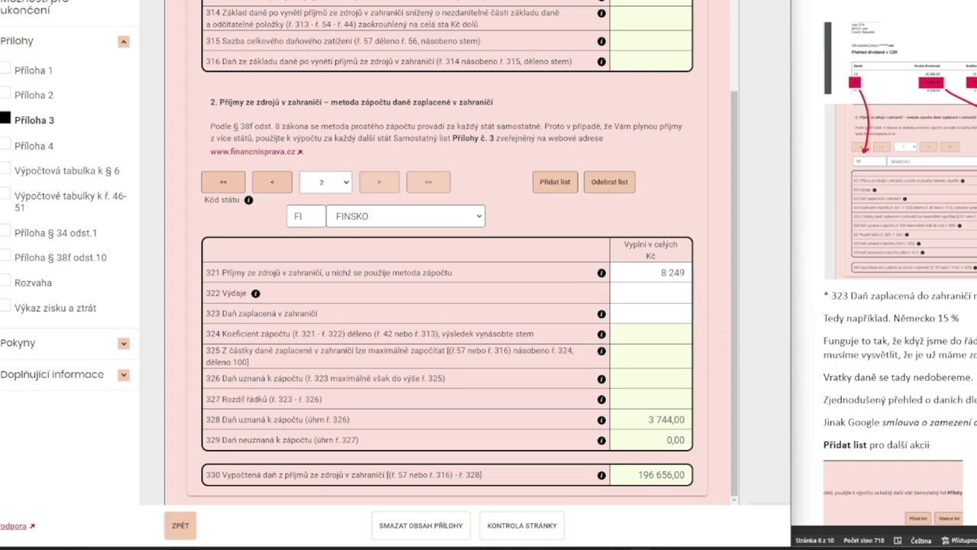
Check Finland's tax in the DEGIRO statement and enter its "mělo se platit" amount from the Excel table, 1237, in row 323
key(alt+Tab)
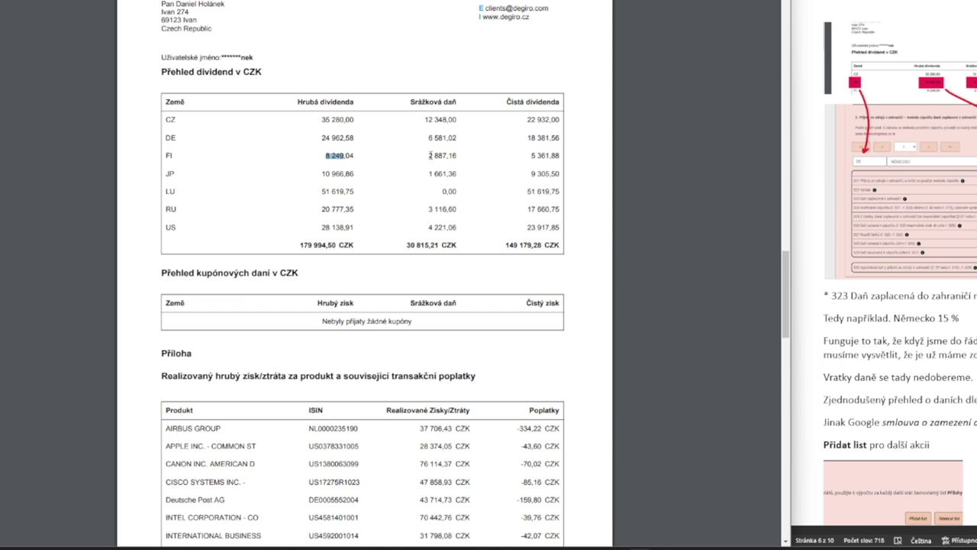
drag(428, 155, 446, 155)
key(alt+Tab)
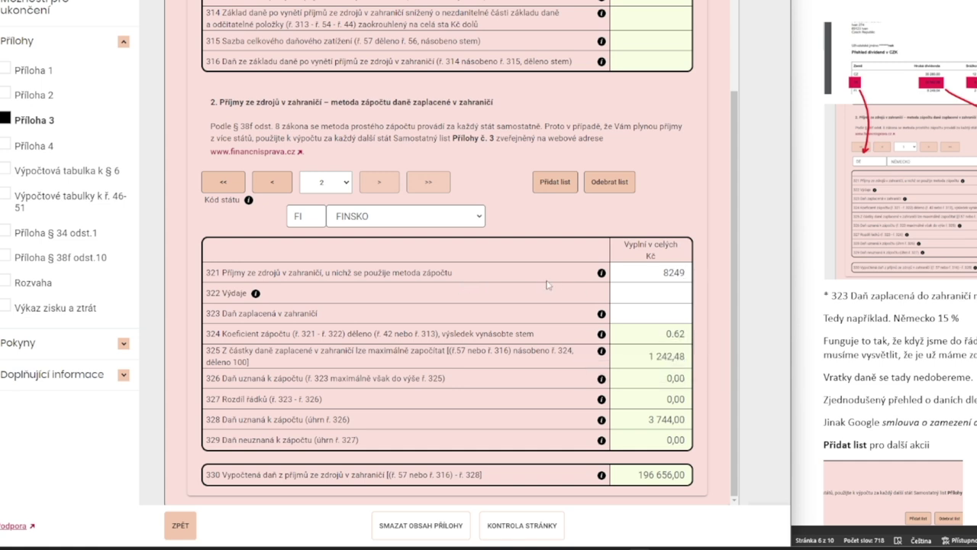
key(alt+Tab)
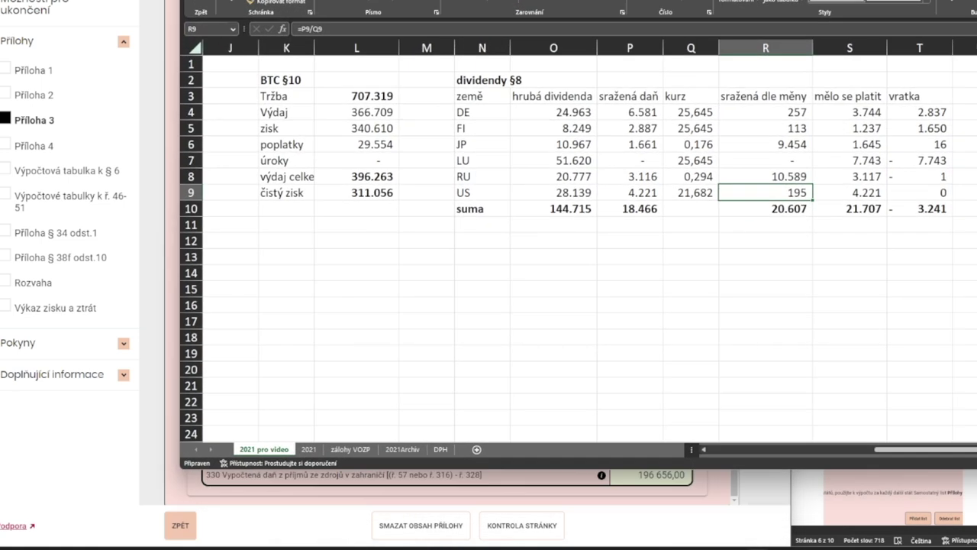
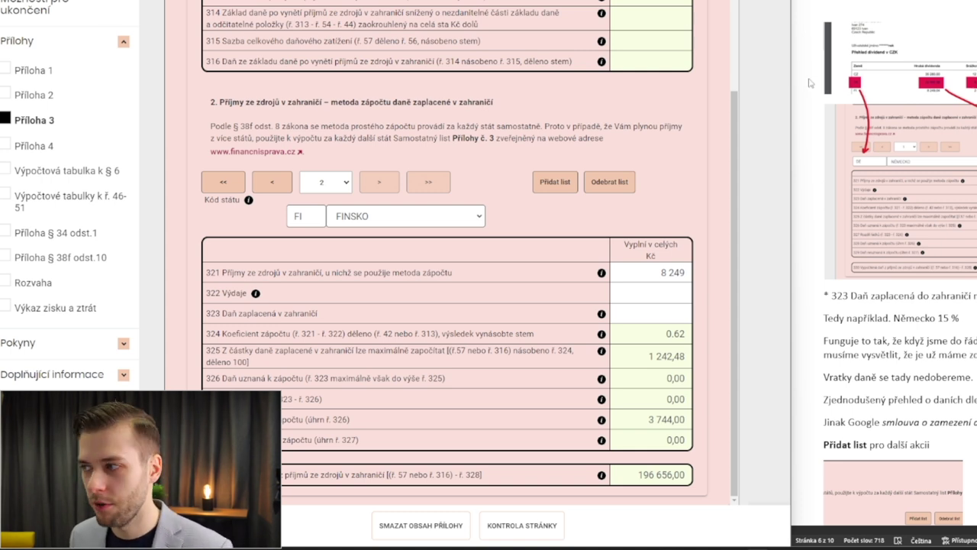
key(alt+Tab)
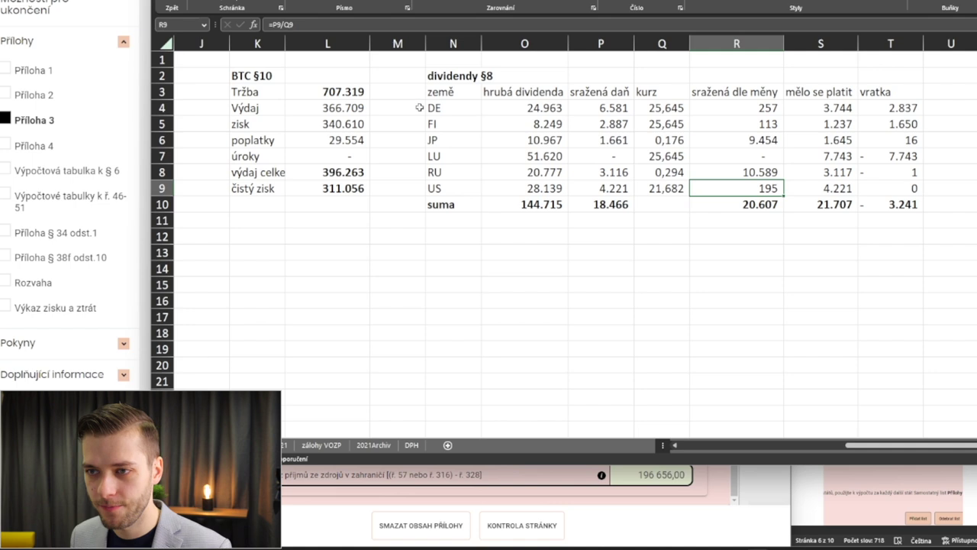
drag(540, 172, 897, 169)
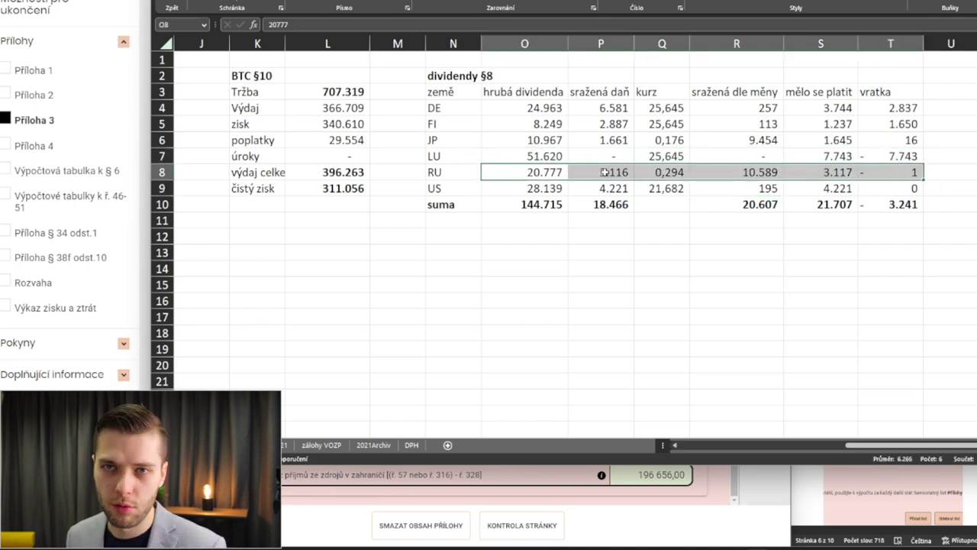
key(alt+Tab)
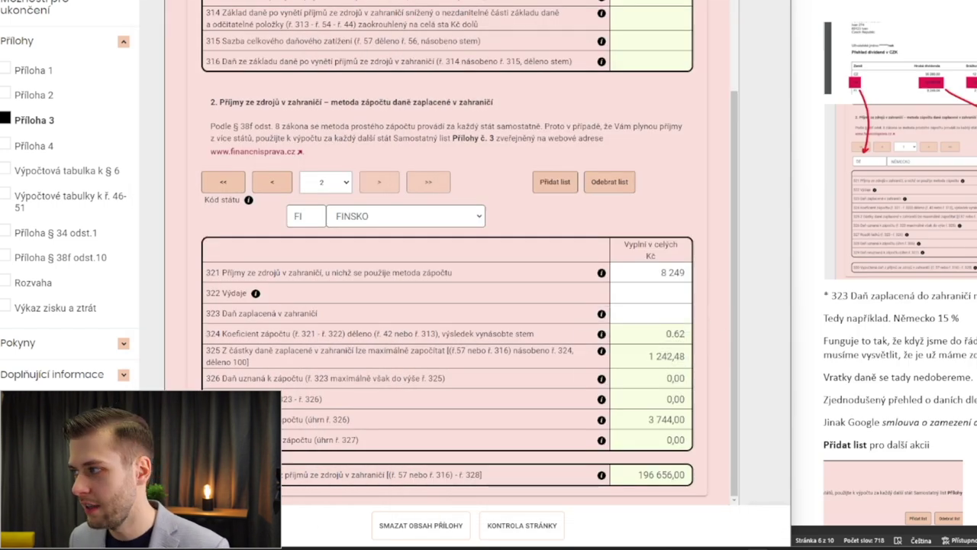
click(660, 315)
text(1237)
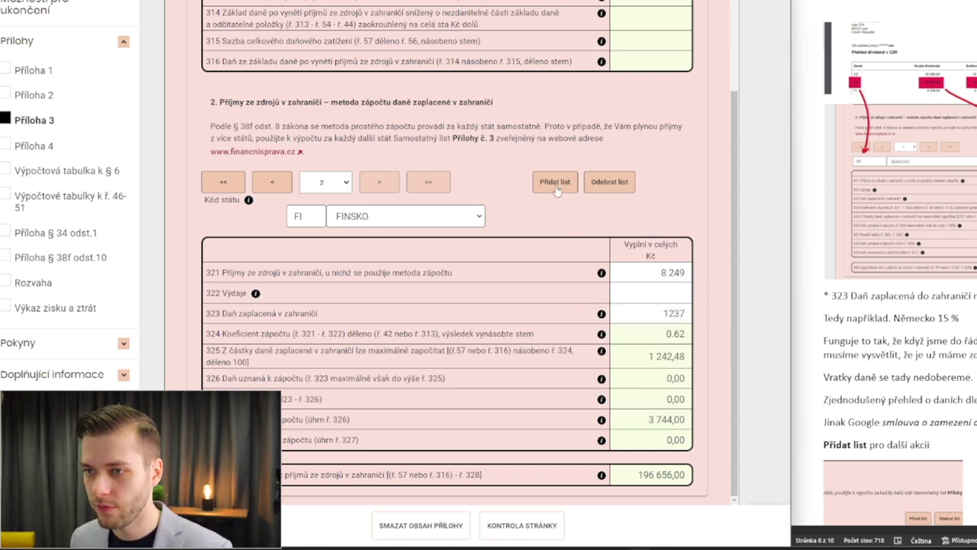
Add sheet 3 to Příloha 3 and set its Kód státu to RU (RUSKO)
click(555, 184)
click(315, 217)
text(R)
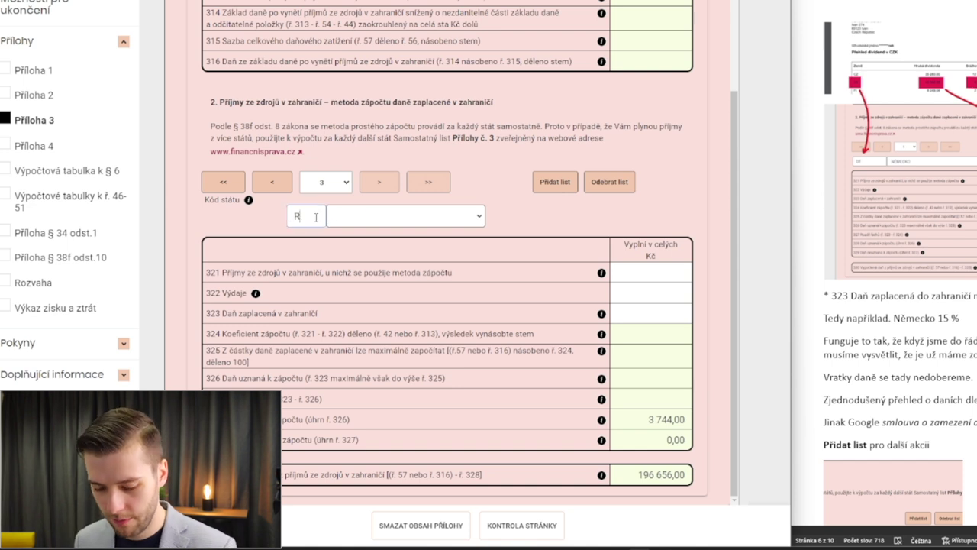
text(U)
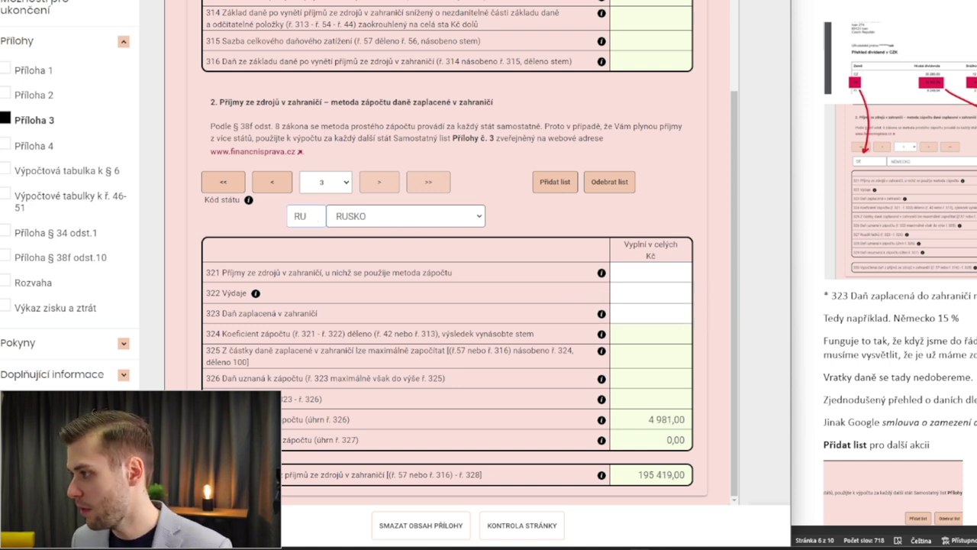
Copy Russia's gross dividend, 20777, from the Excel dividend table into row 321 of sheet 3
key(alt+Tab)
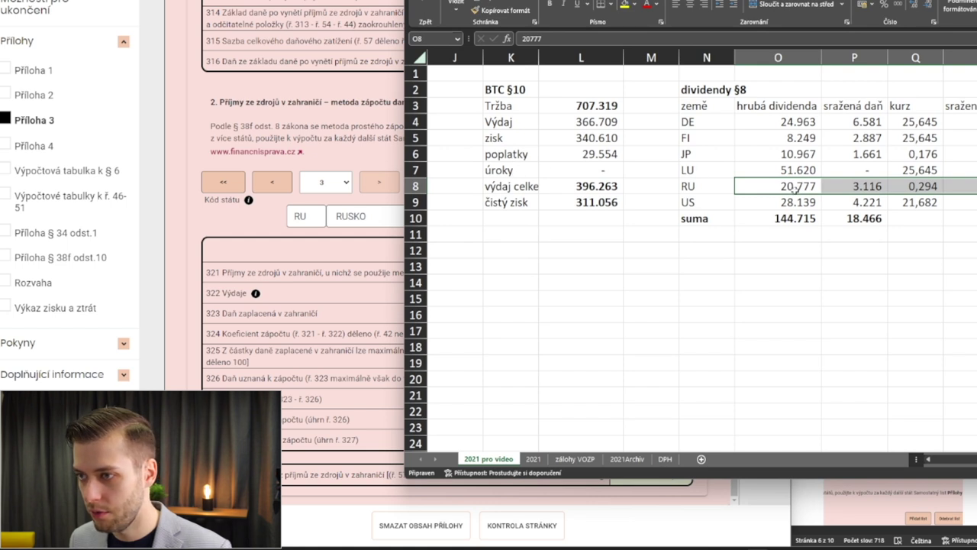
click(796, 188)
key(ctrl+c)
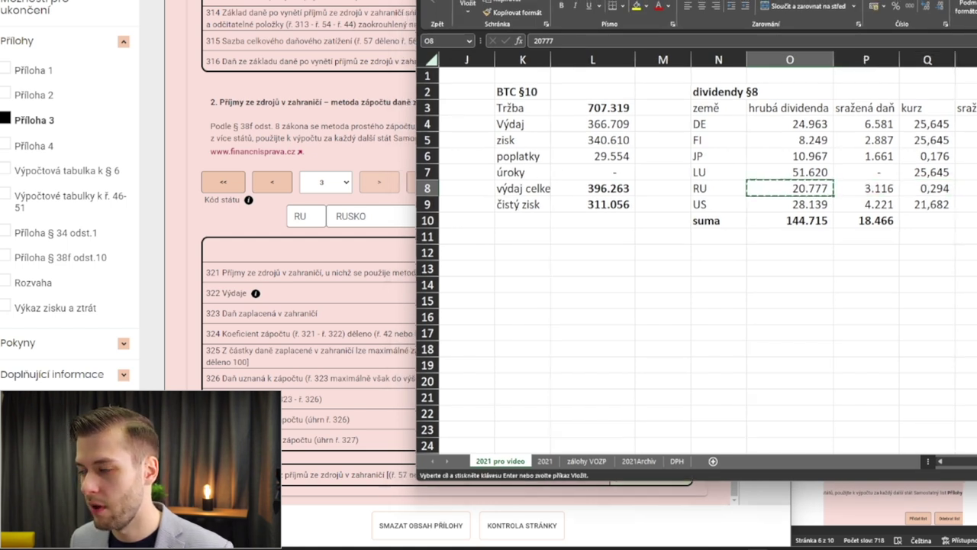
key(alt+Tab)
click(642, 283)
key(ctrl+v)
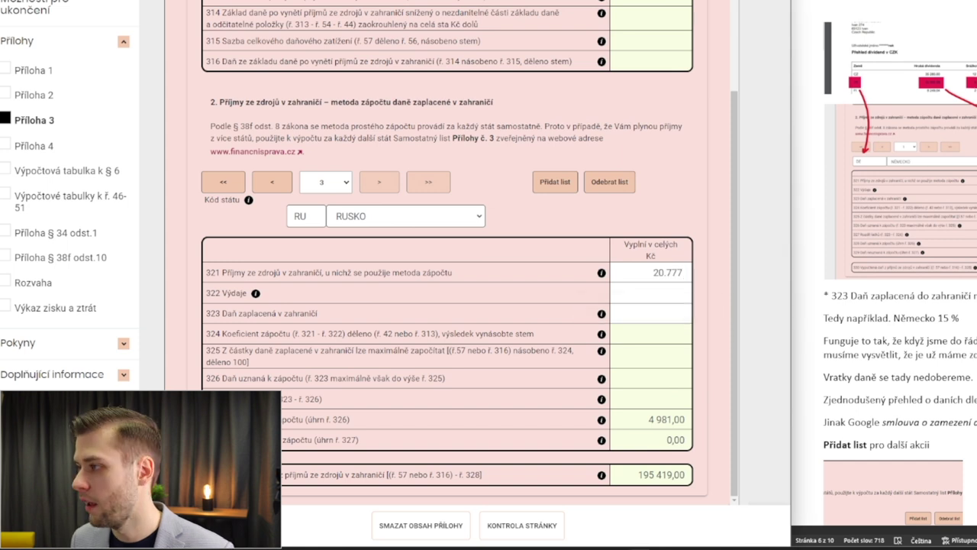
key(BackSpace)
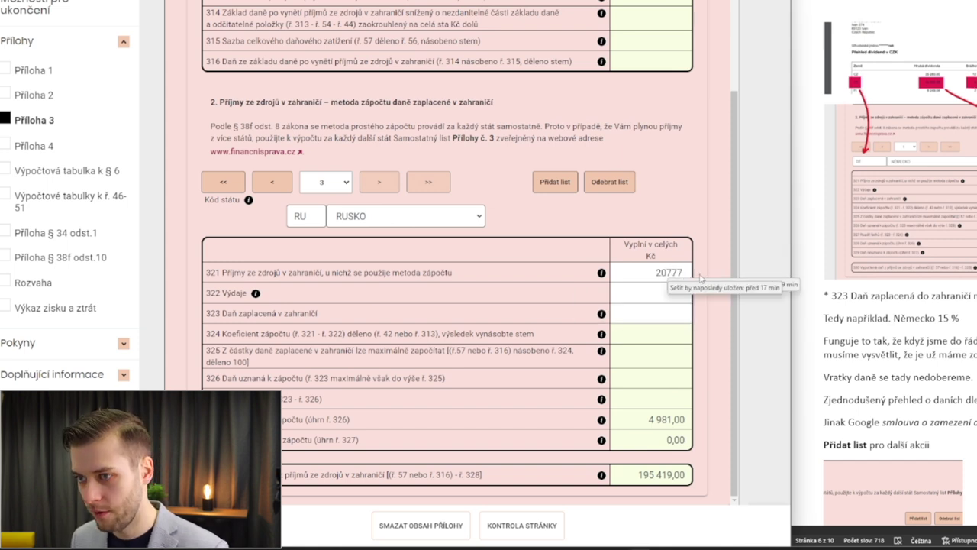
Check Russia's withheld tax in the Excel table and DEGIRO statement and enter 3116 in row 323, Daň zaplacená v zahraničí
key(alt+Tab)
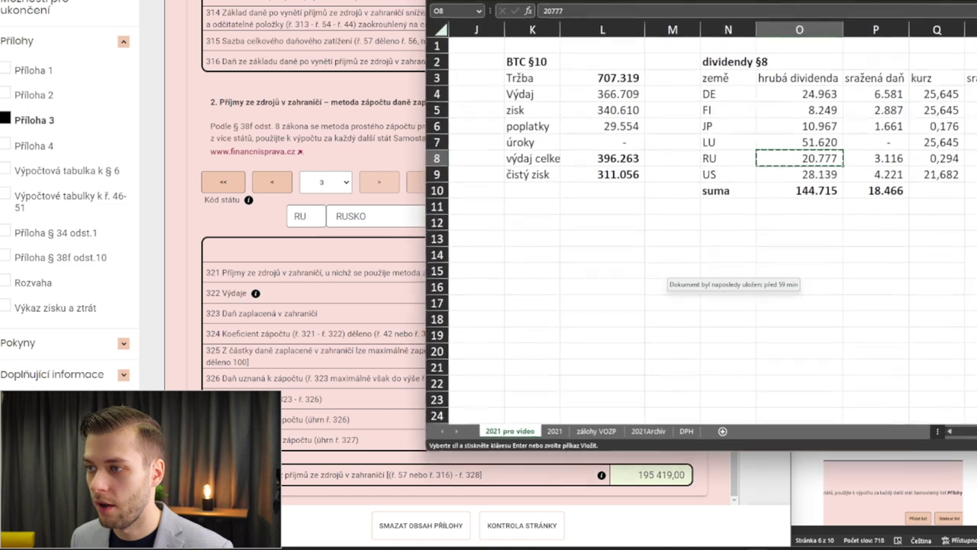
key(alt+Tab)
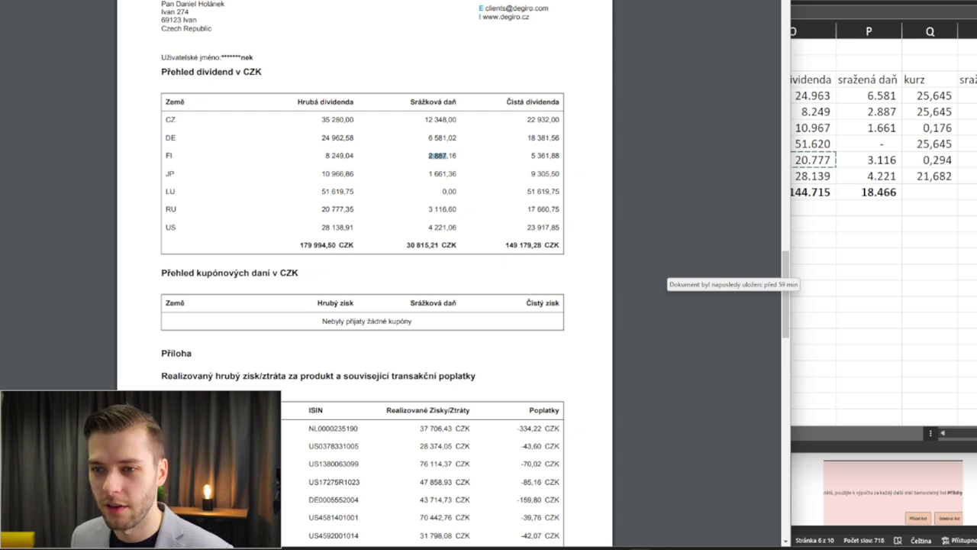
key(alt+Tab)
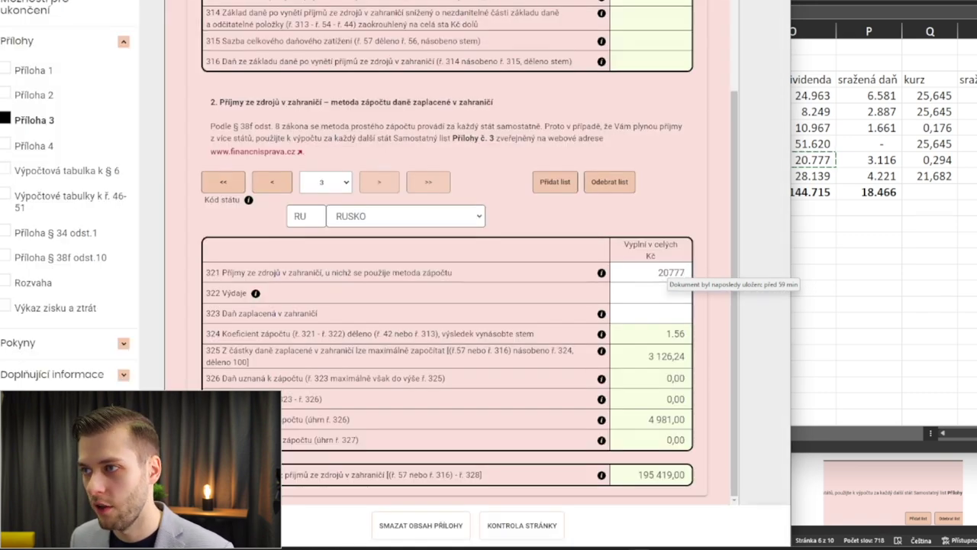
key(alt+Tab)
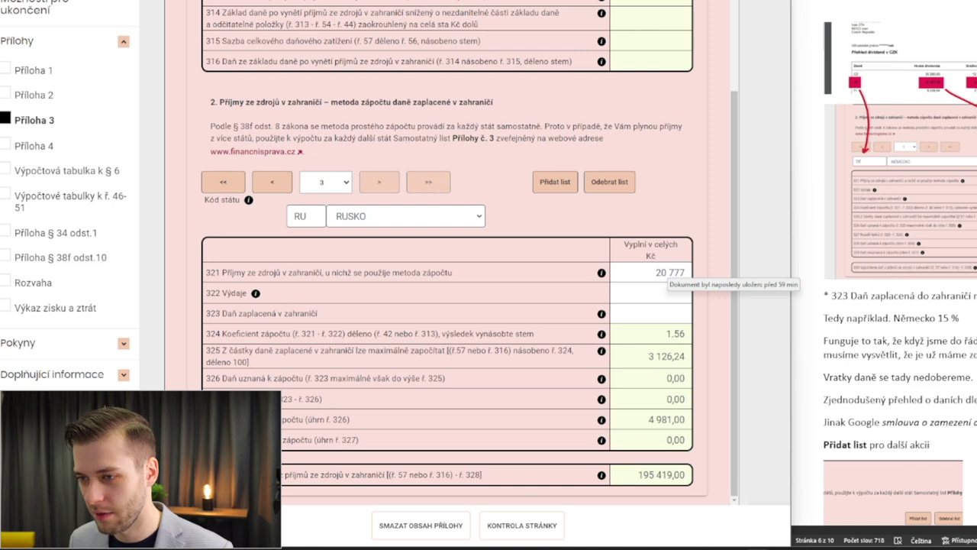
click(645, 313)
text(31)
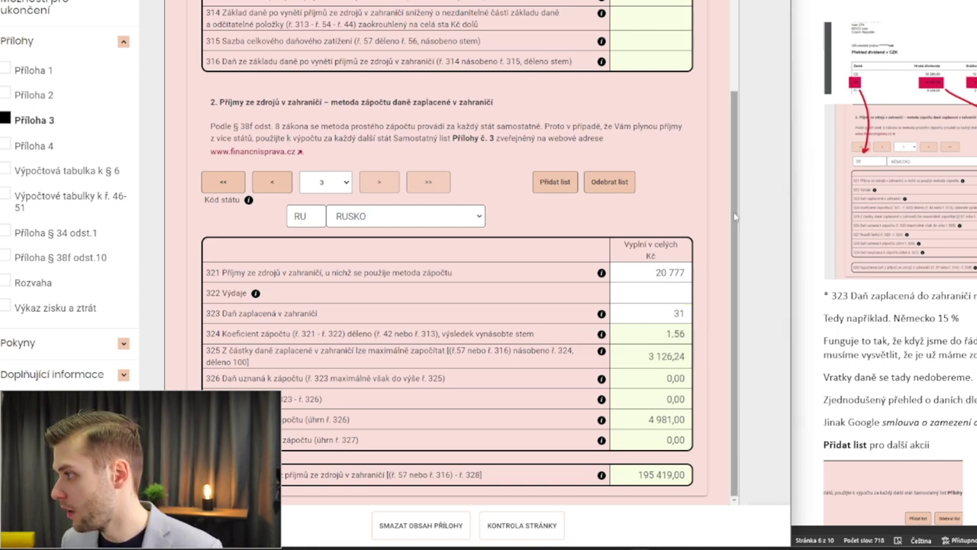
text(16)
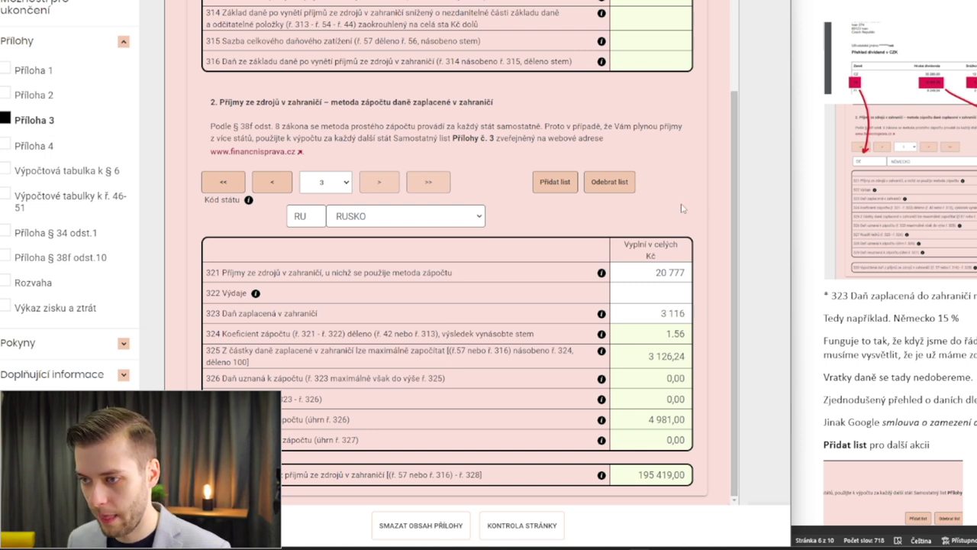
click(649, 399)
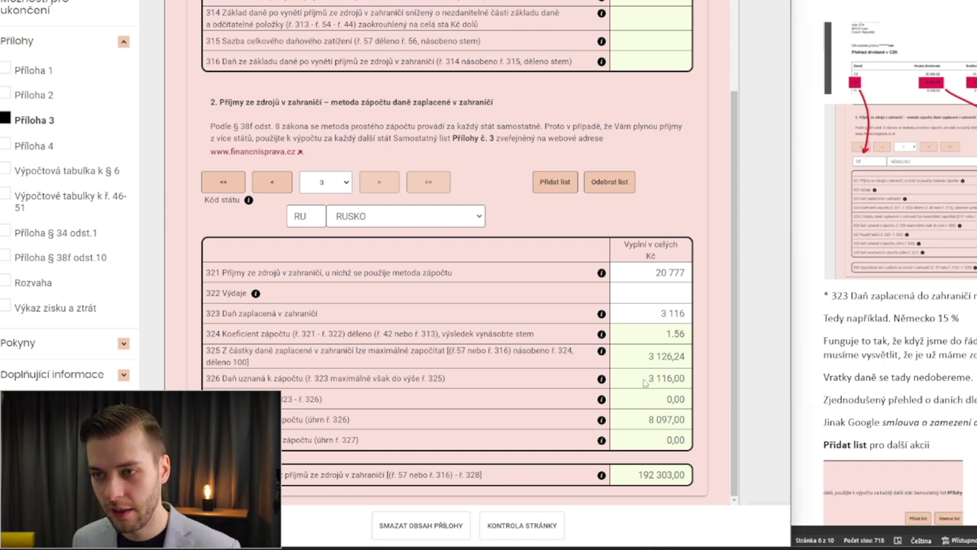
key(super)
text(kl)
key(BackSpace)
key(BackSpace)
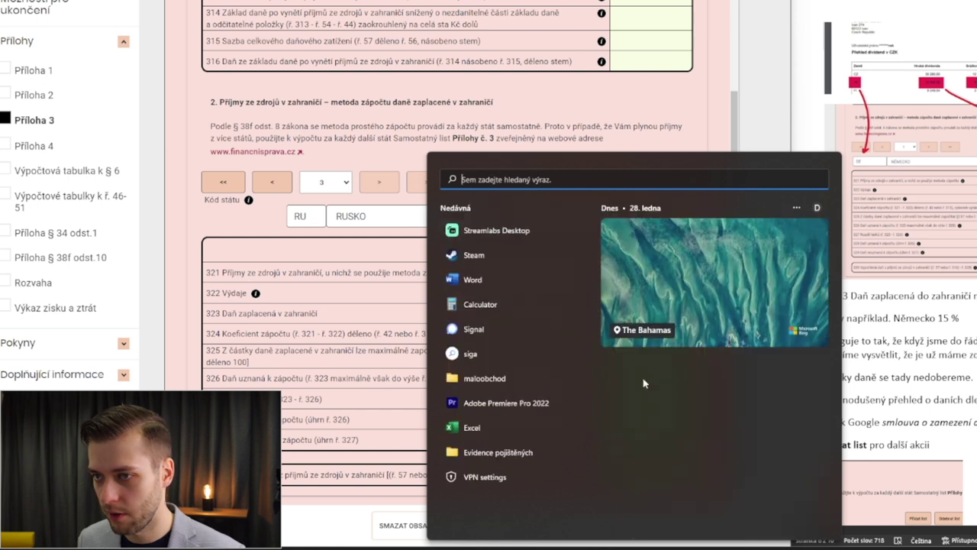
key(Escape)
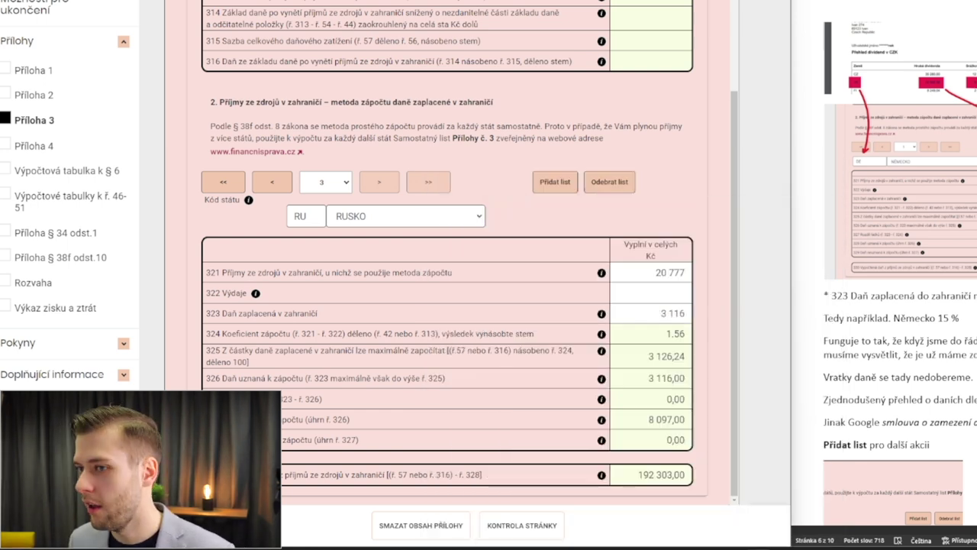
Calculate 10 % of Russia's gross dividend in cell U8 of the Excel table with the formula =0,1*O8
key(alt+Tab)
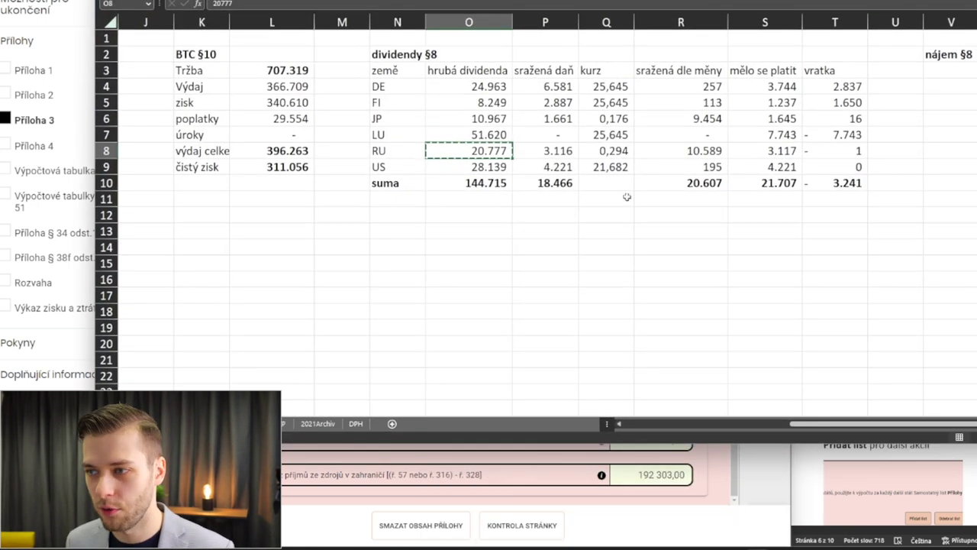
click(901, 152)
text(=0,1)
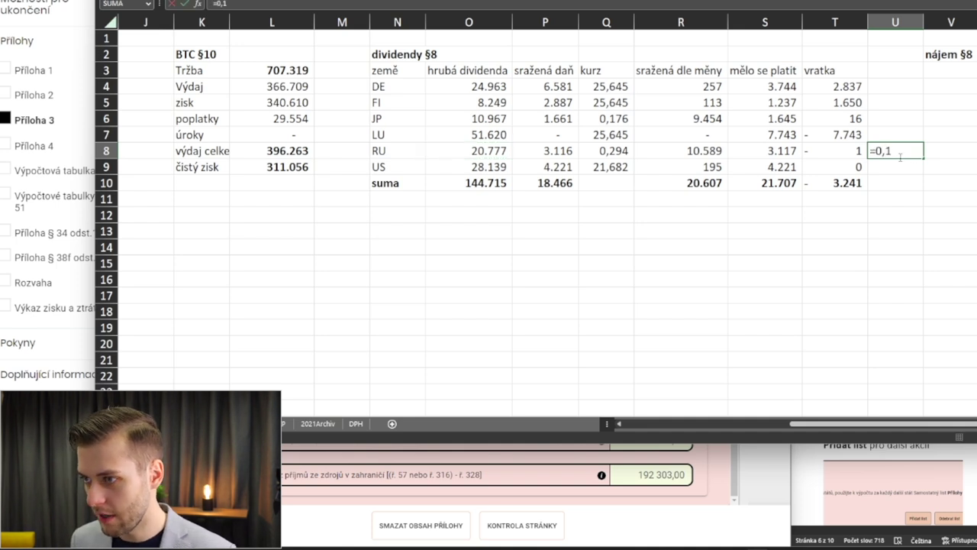
text(*)
click(473, 156)
key(Return)
key(Up)
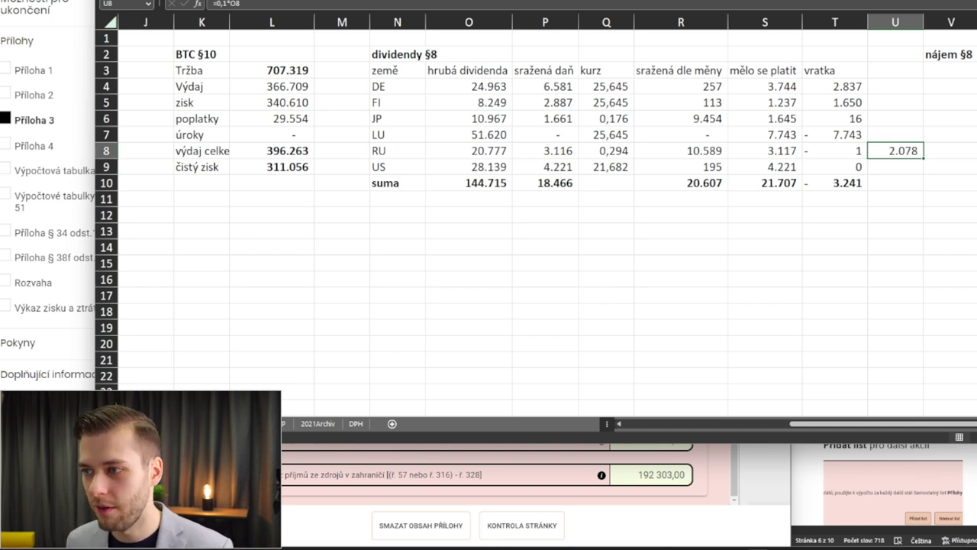
Replace Russia's tax in row 323, Daň zaplacená v zahraničí, with the 10 % amount 2078
key(super+Down)
key(shift+Tab)
text(2078)
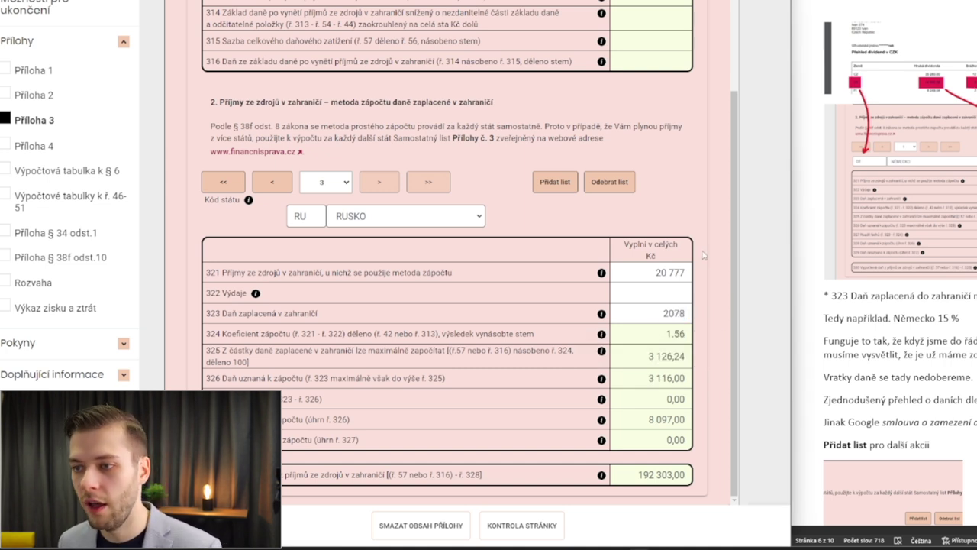
key(Tab)
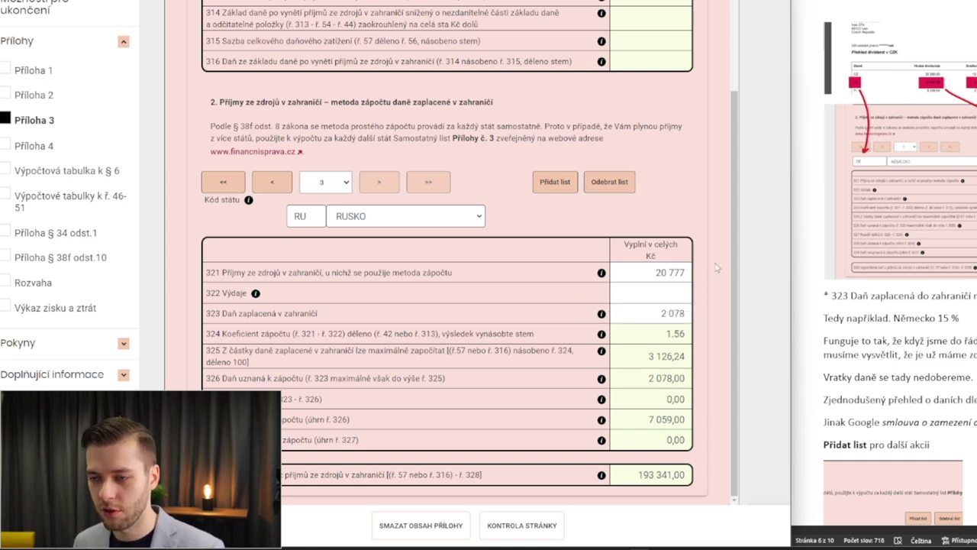
Review the country list in the Excel dividend table to see which states need their own sheet
key(alt+Tab)
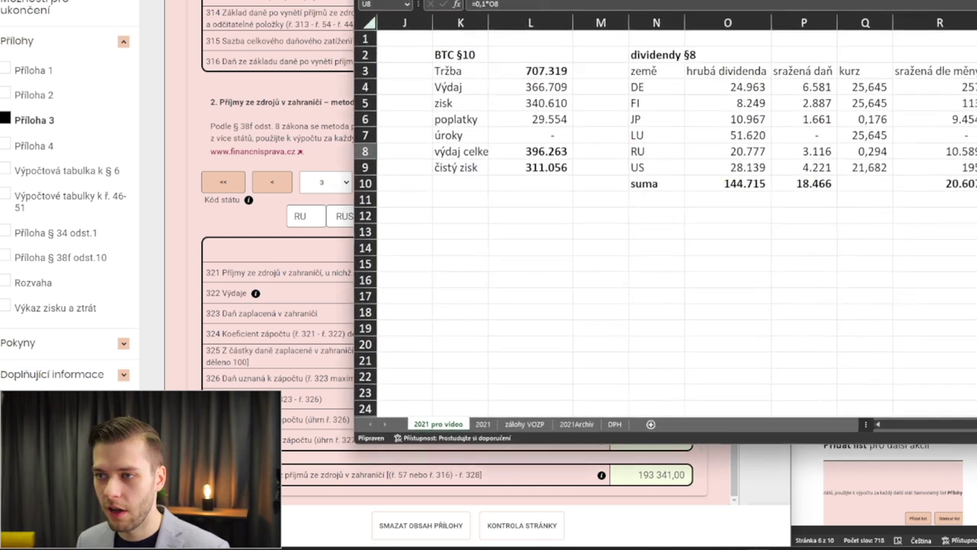
click(560, 104)
drag(560, 105, 561, 185)
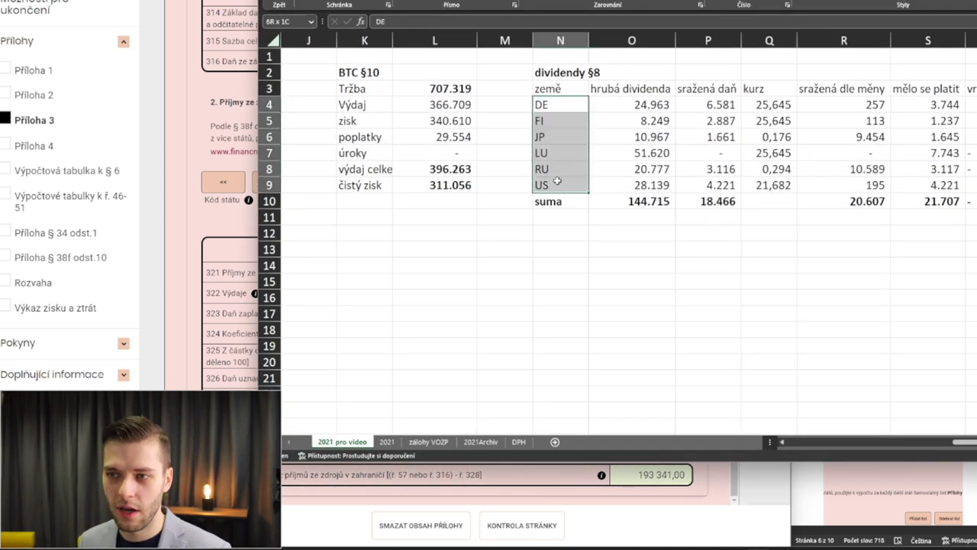
key(Down)
key(Down)
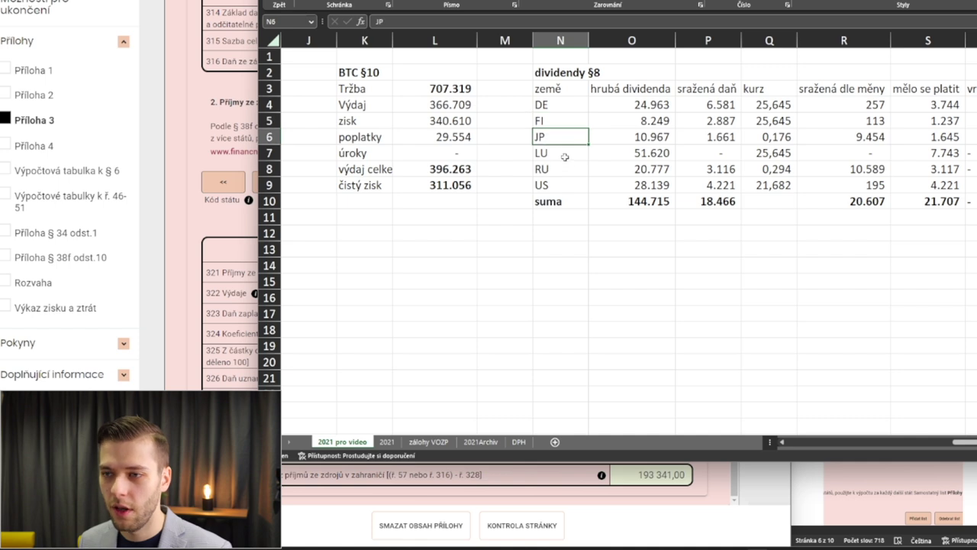
click(563, 157)
click(567, 174)
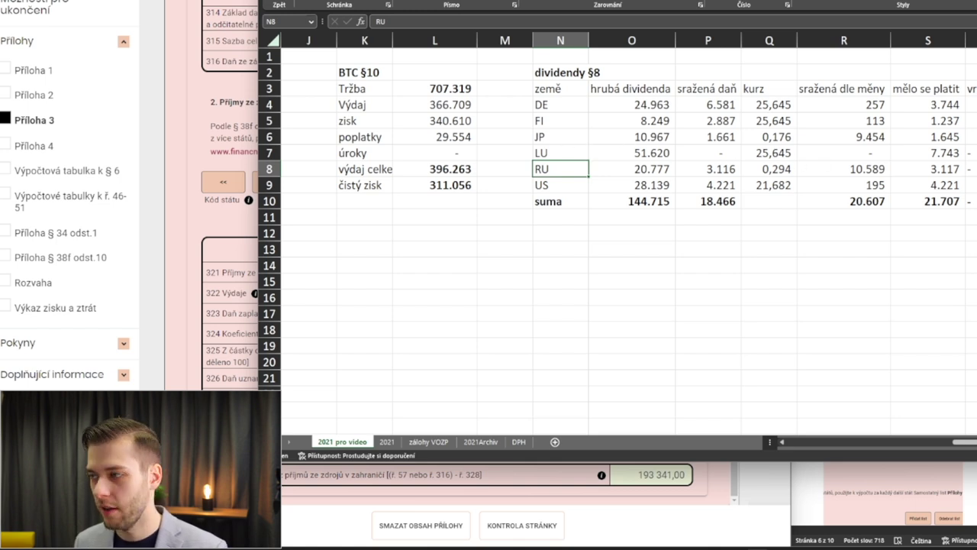
key(alt+Tab)
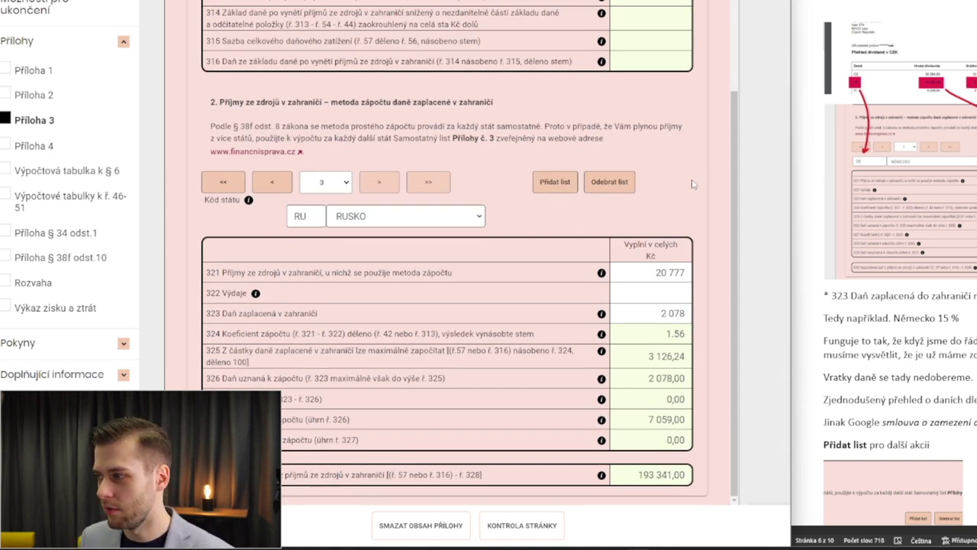
Add sheet 4 with Kód státu JP (JAPONSKO) and enter Japan's rounded DEGIRO gross dividend, 10967, in row 321
click(554, 181)
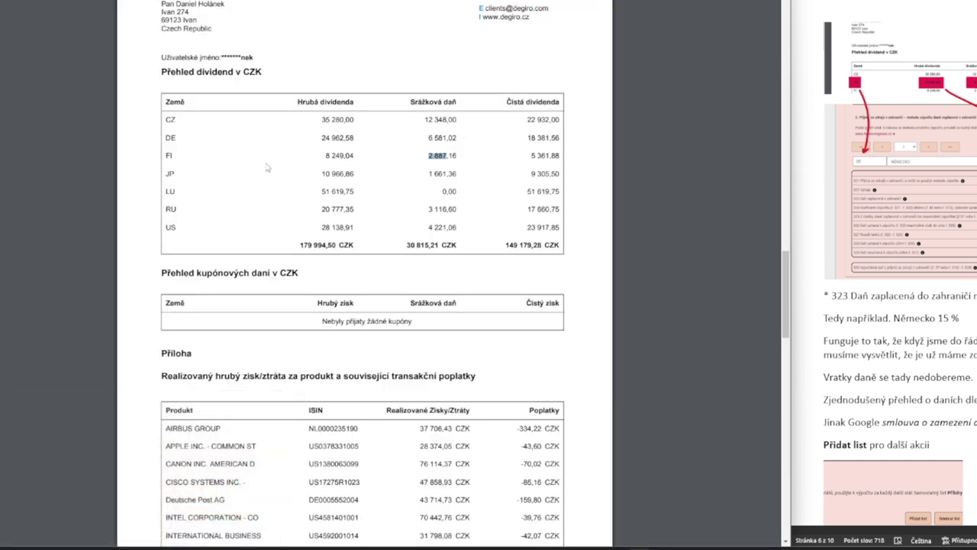
drag(321, 174, 347, 174)
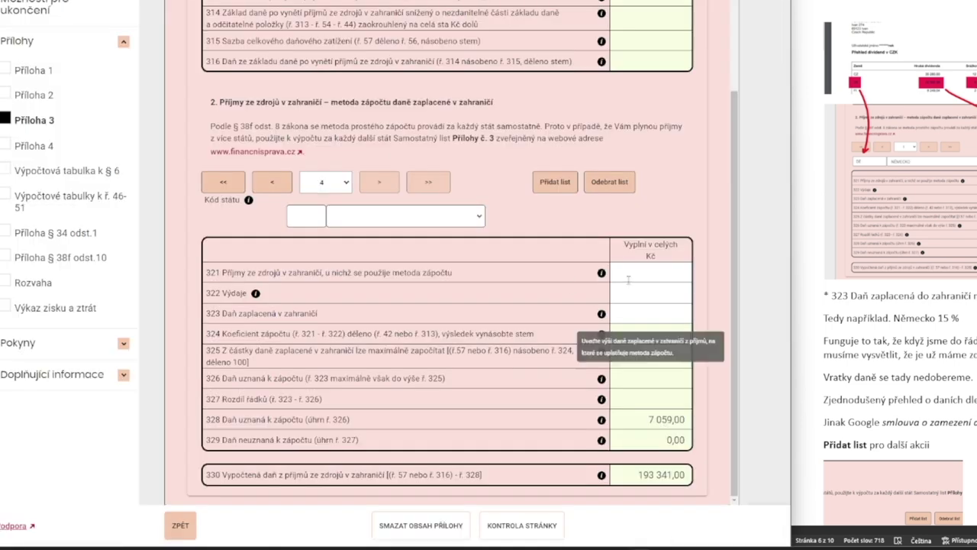
click(653, 272)
text(10966,)
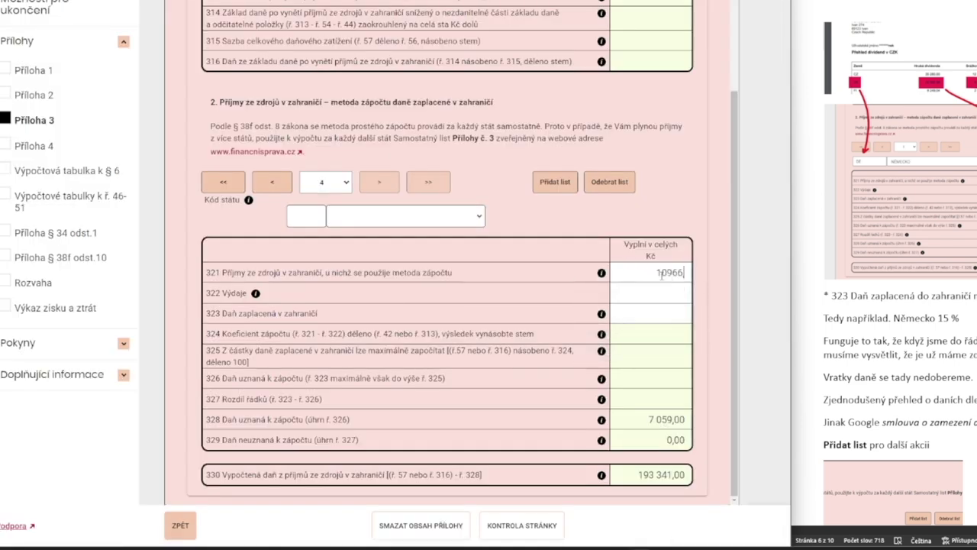
key(BackSpace)
key(BackSpace)
text(7)
click(316, 217)
text(JP)
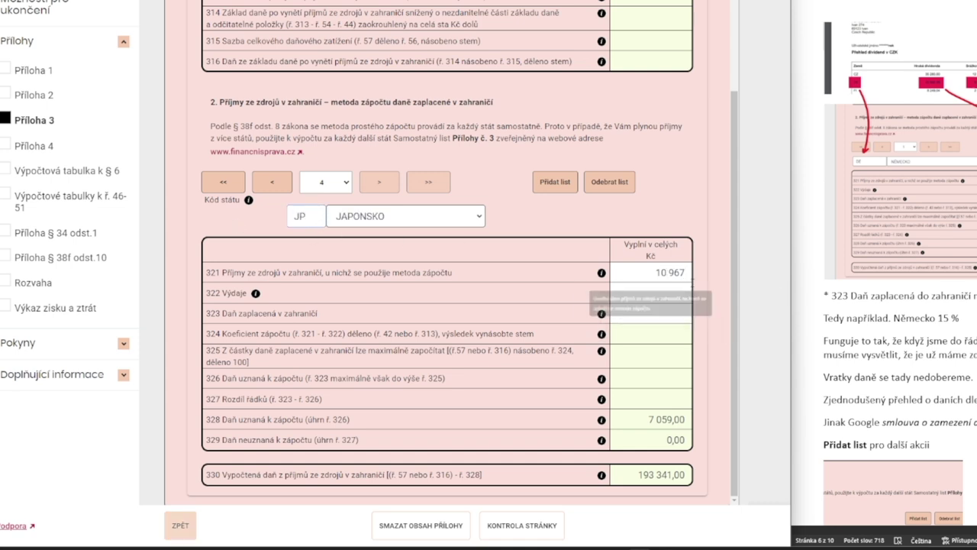
Enter Japan's tax, 1645, in row 323 and add sheet 5 to Příloha 3
click(649, 314)
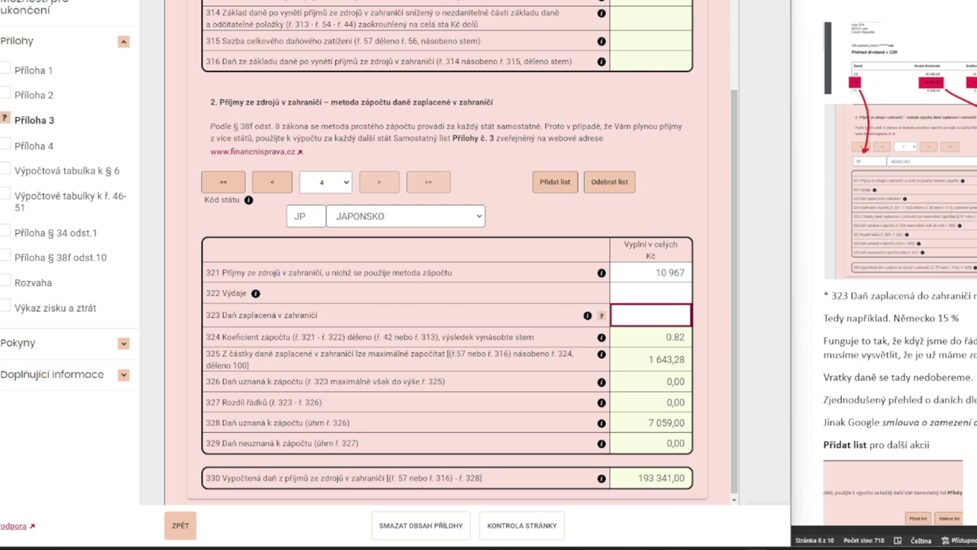
text(1645)
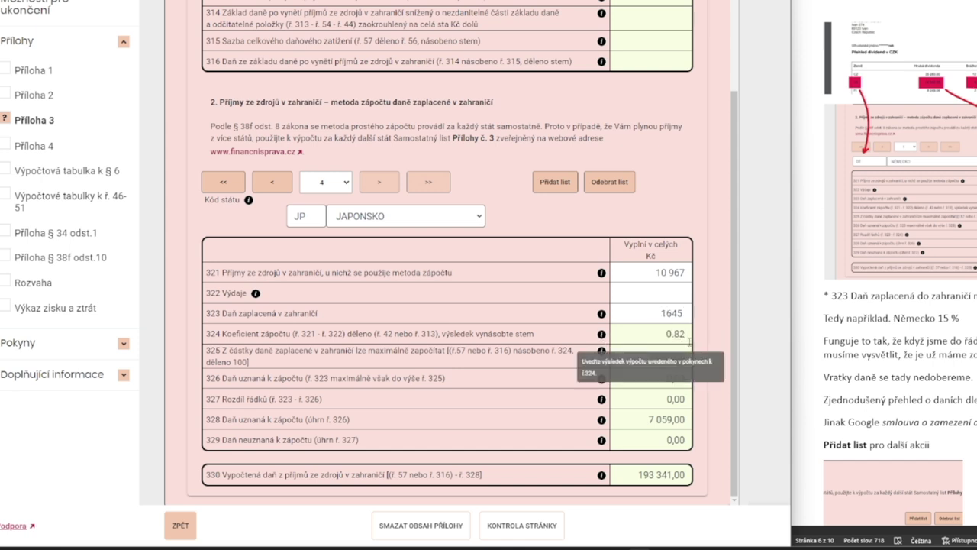
click(557, 184)
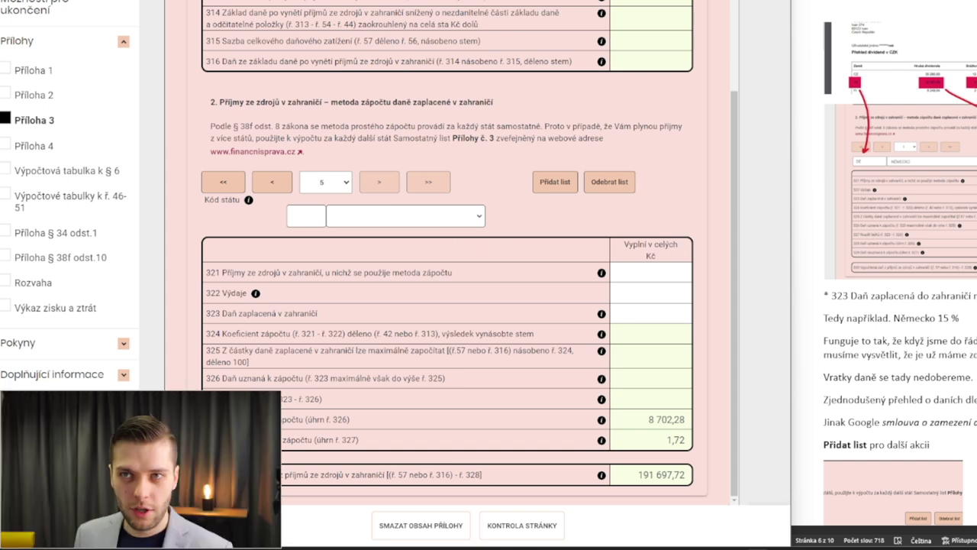
Copy the US gross dividend from the Přehled dividend v CZK table in the DEGIRO report
key(ctrl+Tab)
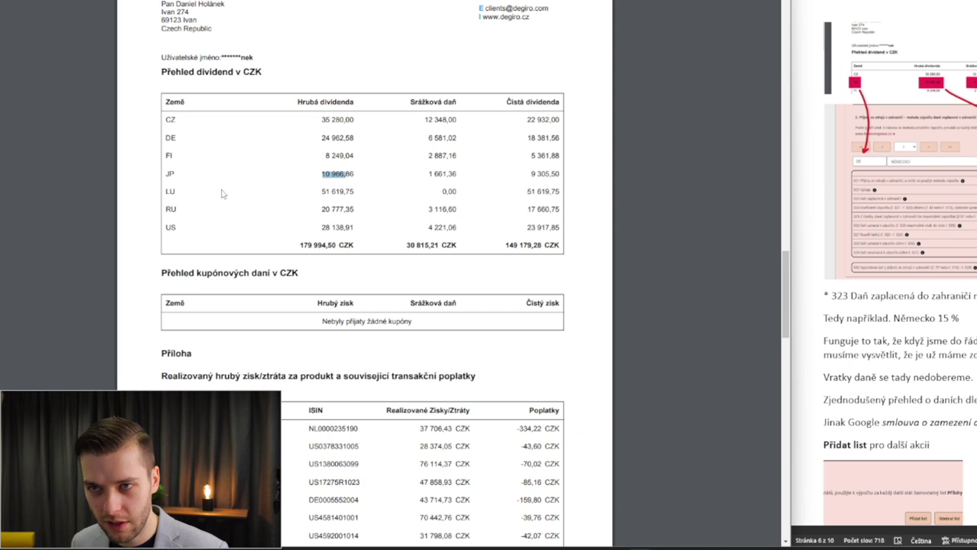
key(alt+Tab)
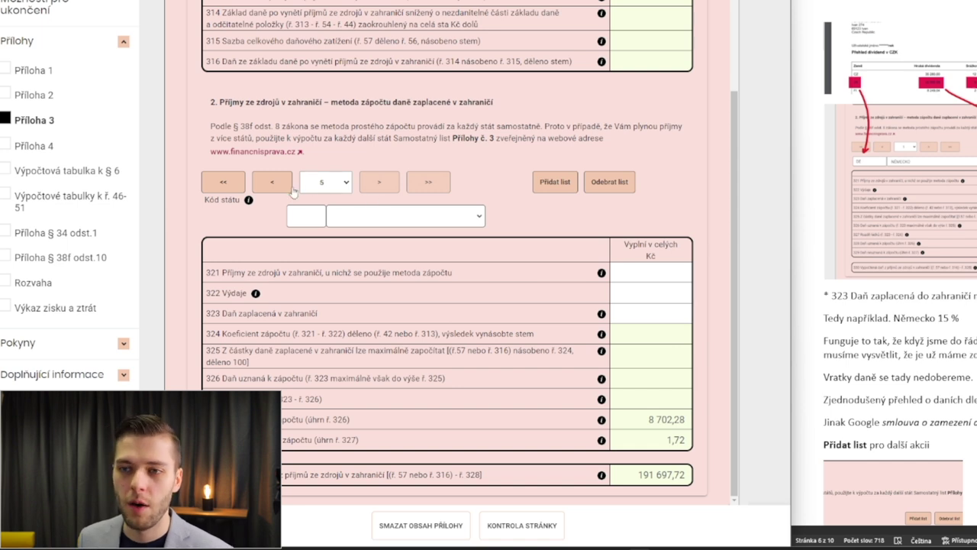
scroll(461, 103, up, 3)
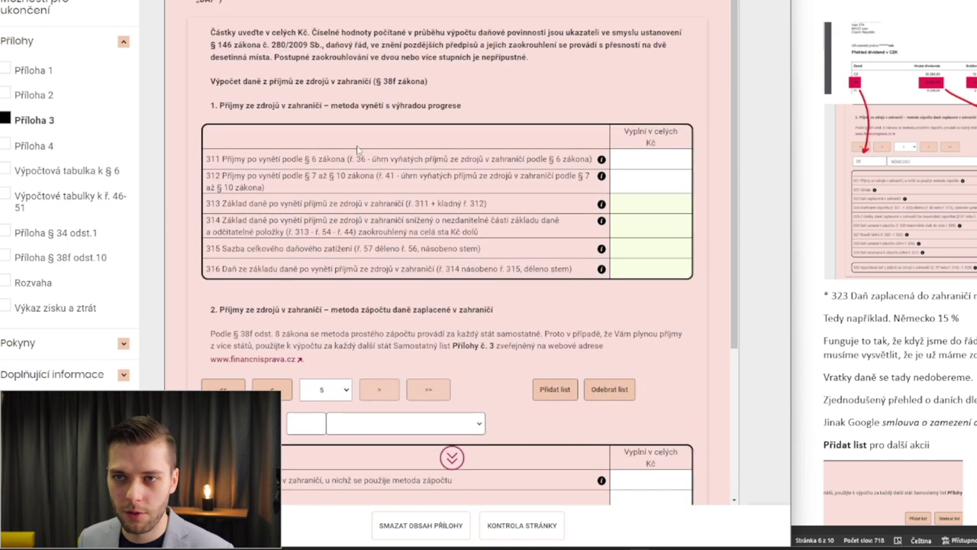
scroll(347, 288, down, 3)
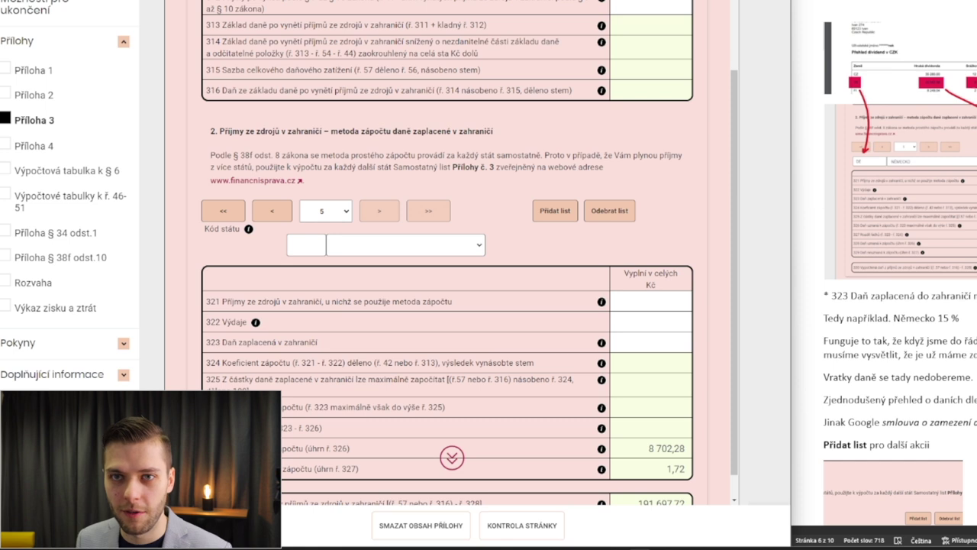
key(alt+Tab)
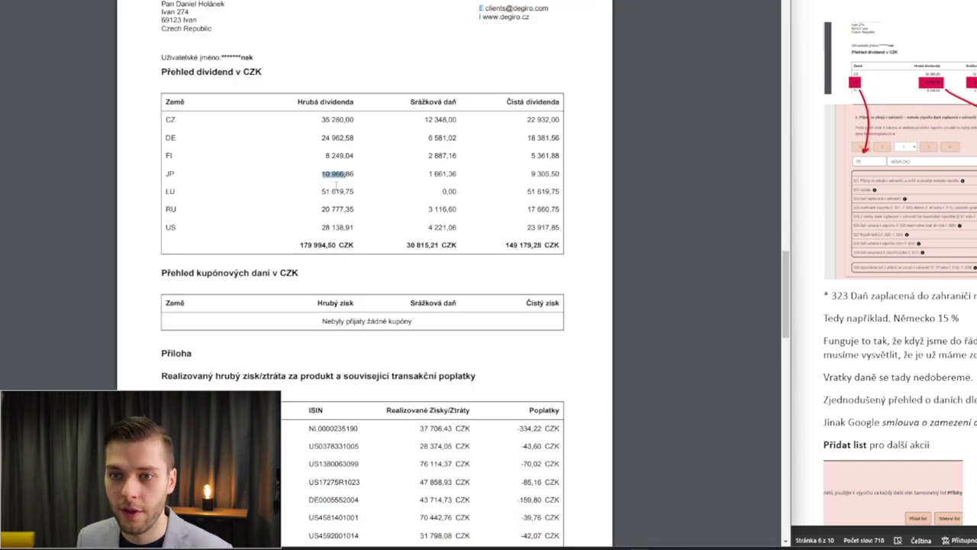
drag(320, 227, 356, 227)
key(ctrl+c)
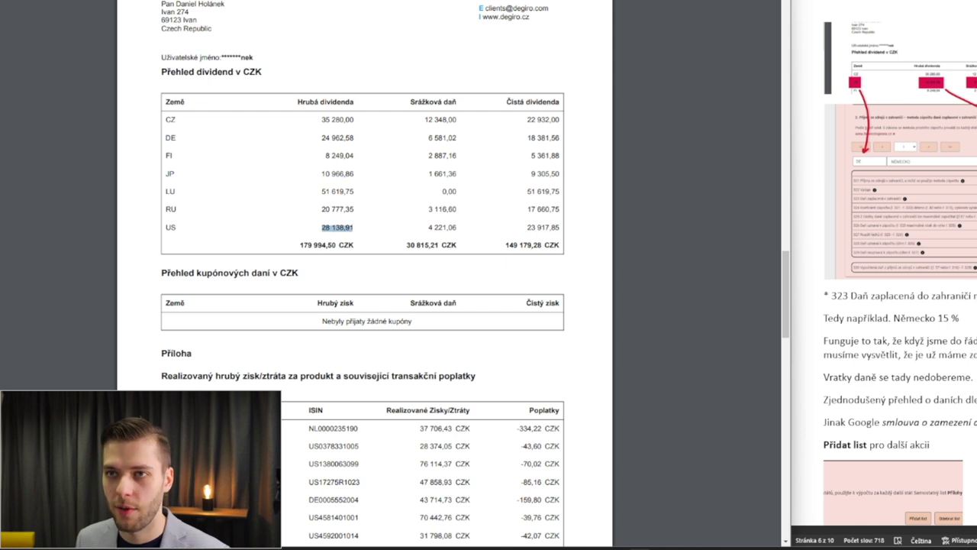
key(alt+Tab)
key(ctrl+v)
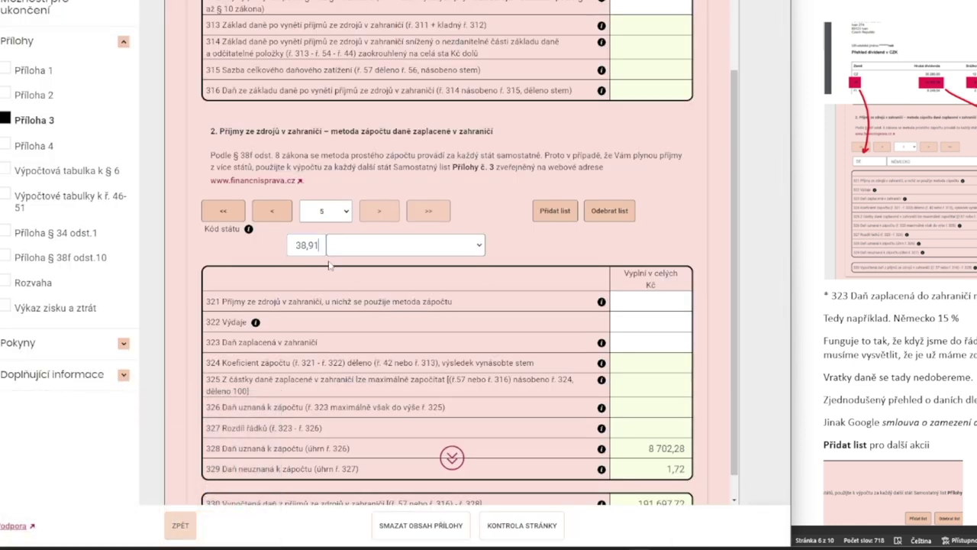
key(BackSpace)
key(BackSpace)
key(BackSpace)
key(BackSpace)
key(BackSpace)
key(BackSpace)
key(BackSpace)
key(BackSpace)
key(BackSpace)
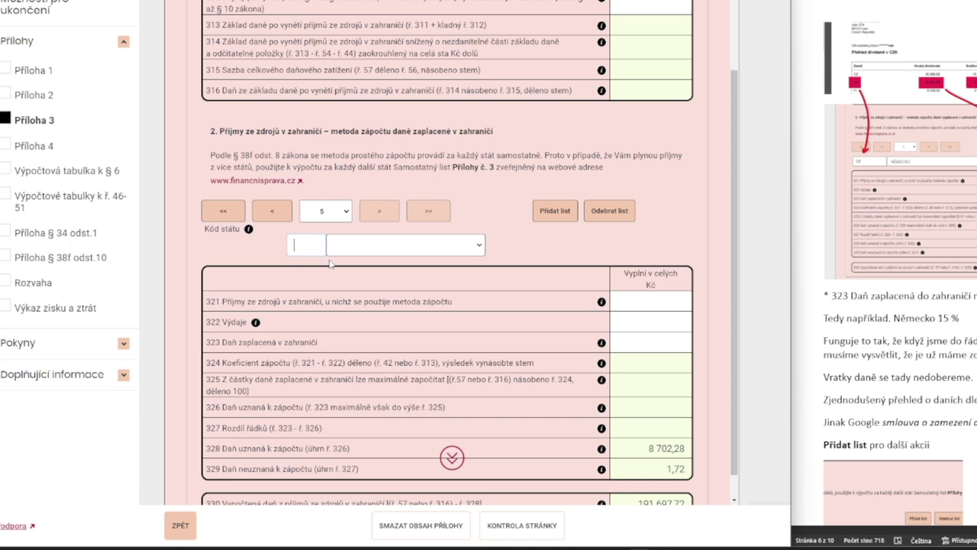
Set Kód státu on sheet 5 to US (SPOJENÉ STÁTY) and enter the rounded gross dividend 28139 in row 321
text(US)
click(636, 306)
text(28138,91)
key(BackSpace)
key(BackSpace)
key(BackSpace)
key(BackSpace)
text(9)
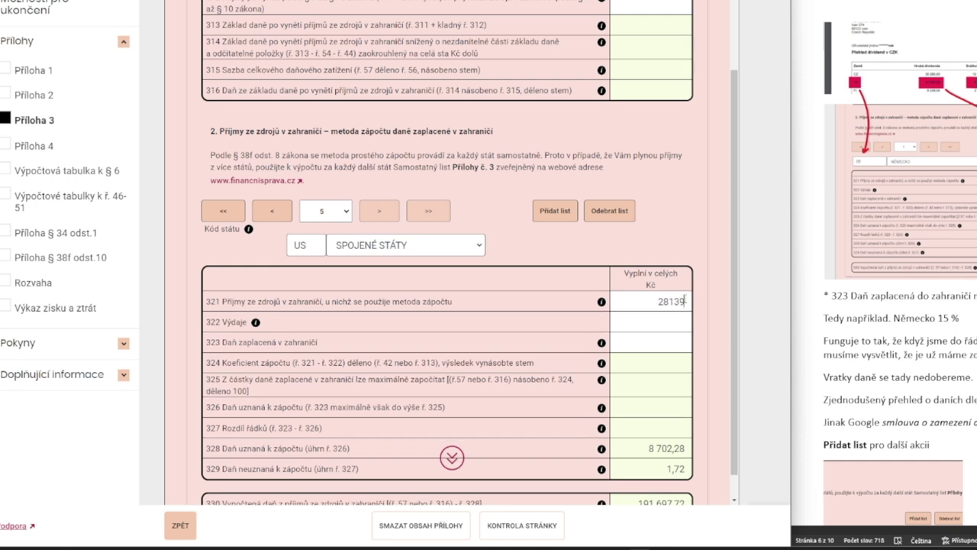
Enter the US withholding tax from the DEGIRO report, 4221, in row 323 and return from Příloha 3 to Výpočet daně
key(alt+Tab)
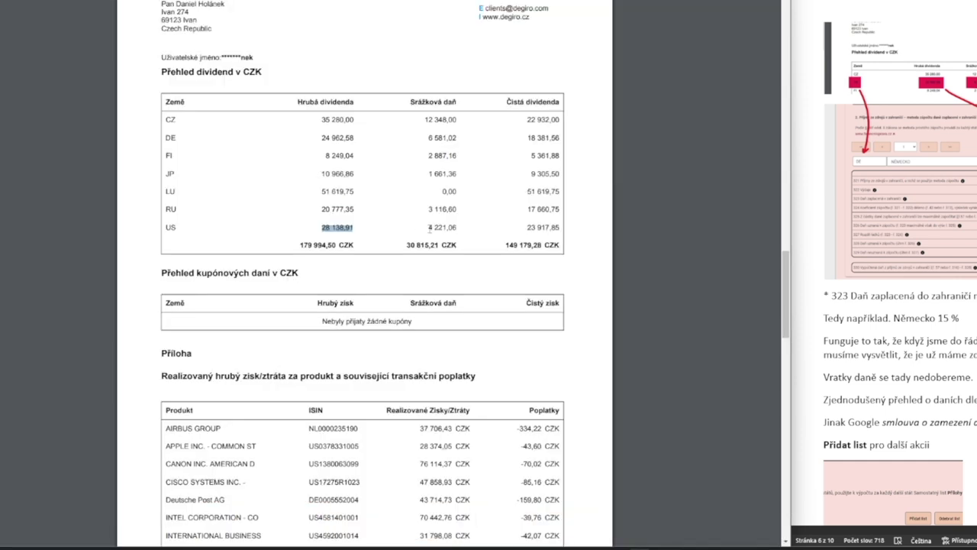
drag(442, 227, 446, 227)
key(ctrl+c)
key(alt+Tab)
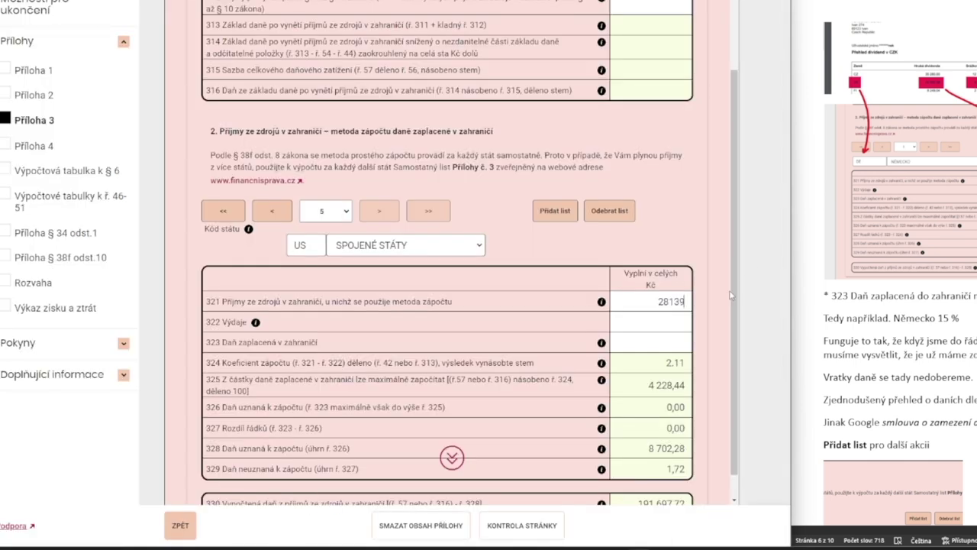
key(ctrl+v)
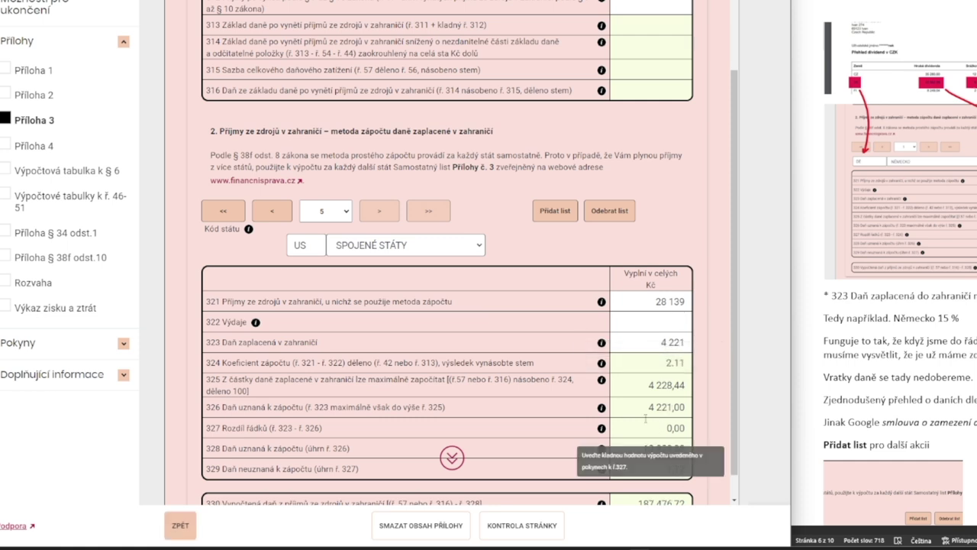
scroll(490, 329, down, 1)
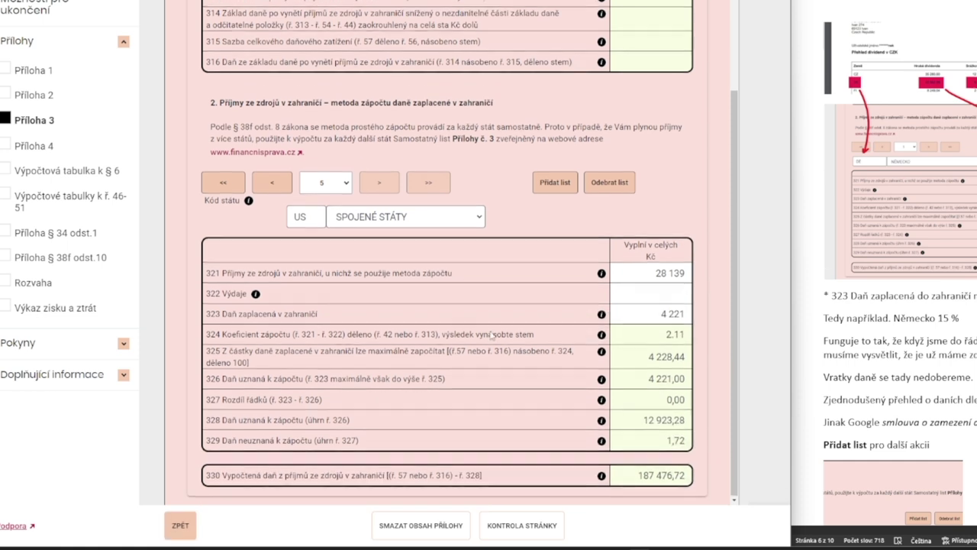
click(181, 527)
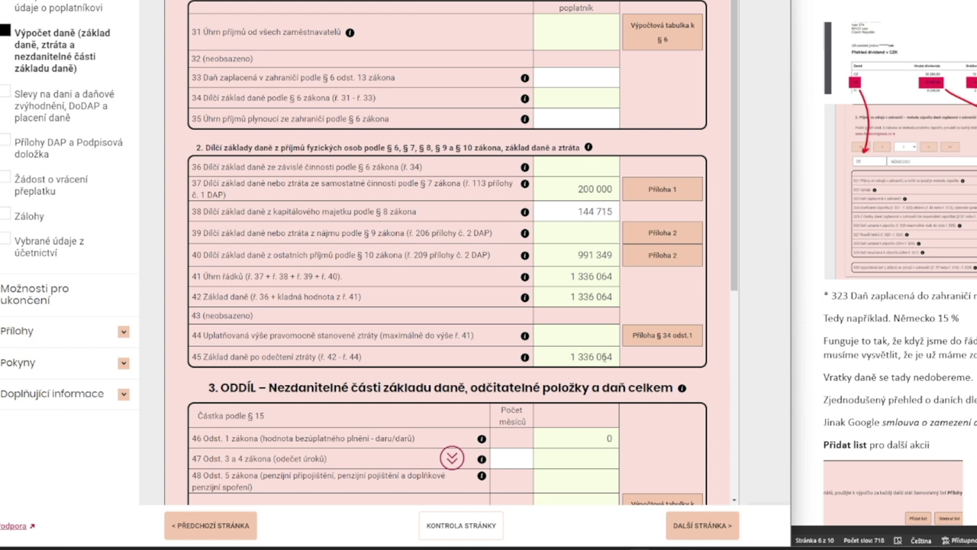
Compare the tax in rows 57 and 58, and read the Word guide's notes on the reliefs in rows 62-71
scroll(613, 357, down, 3)
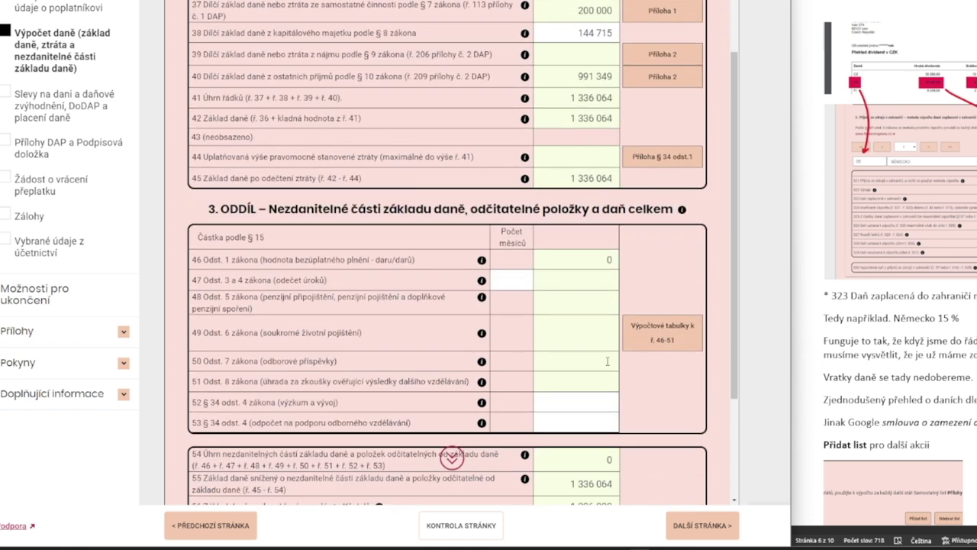
scroll(601, 375, down, 1)
click(602, 371)
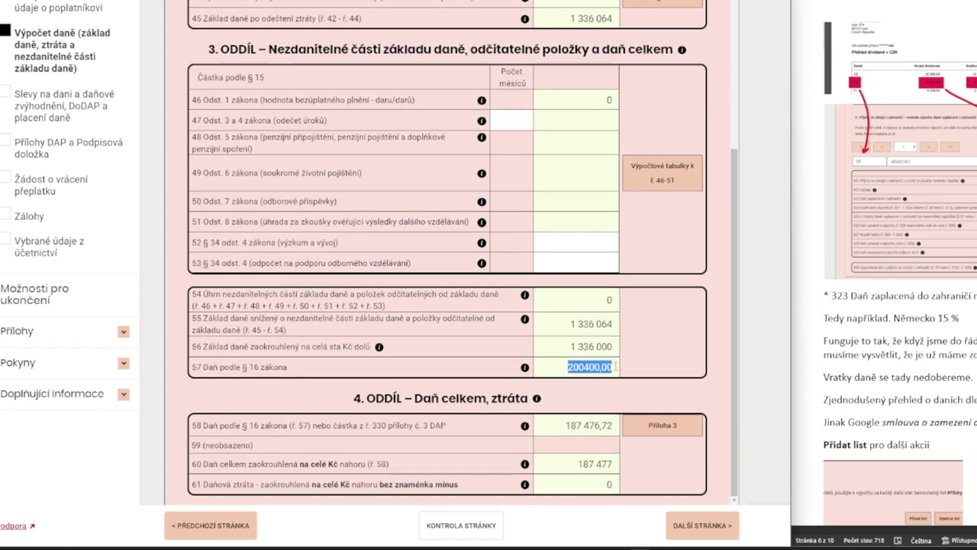
click(569, 425)
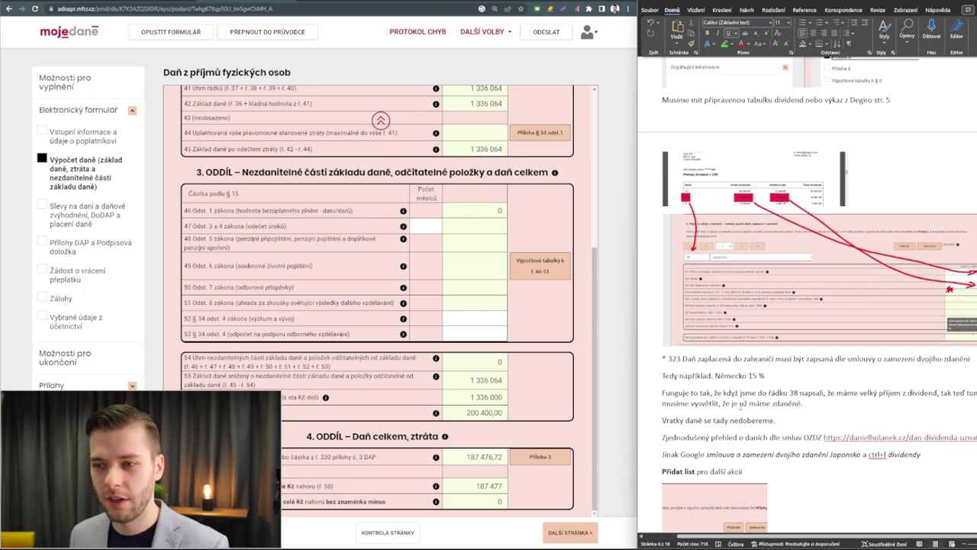
scroll(807, 295, down, 4)
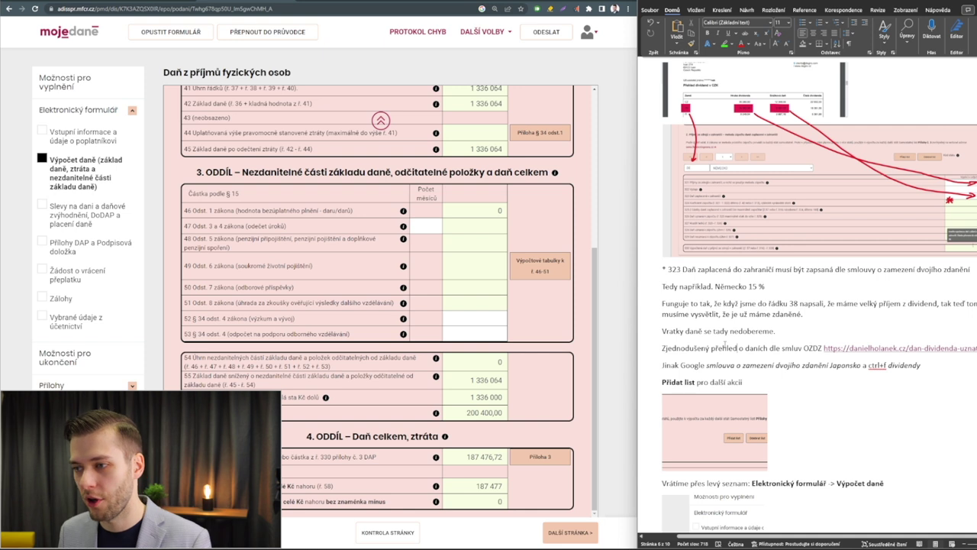
scroll(724, 345, down, 3)
scroll(706, 252, down, 4)
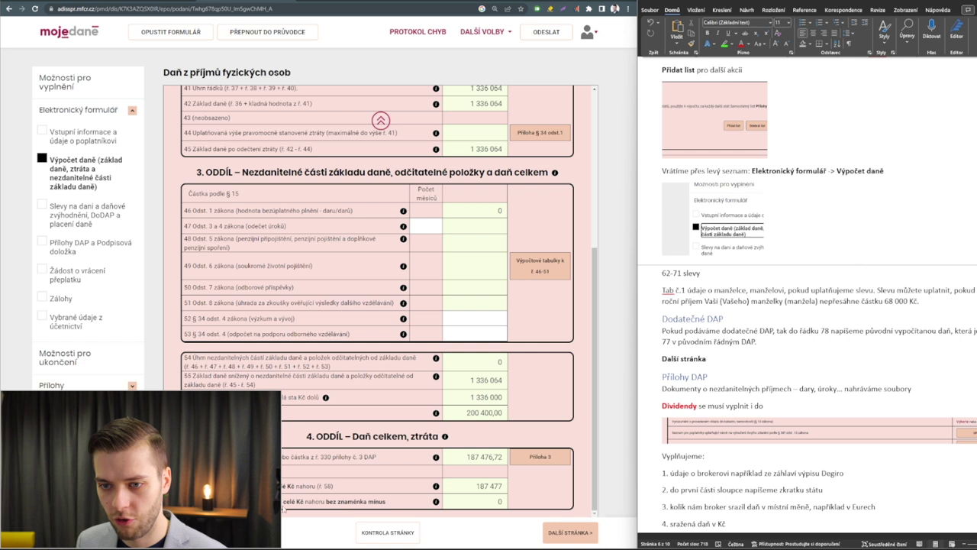
Go to the page Slevy na dani a daňové zvýhodnění and review the relief rows in section 5
click(571, 532)
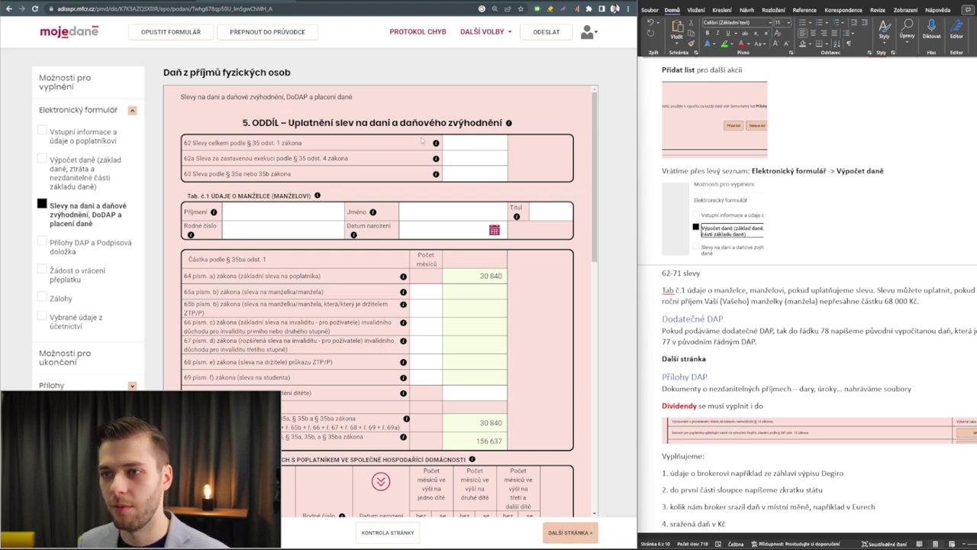
drag(313, 122, 504, 122)
click(330, 164)
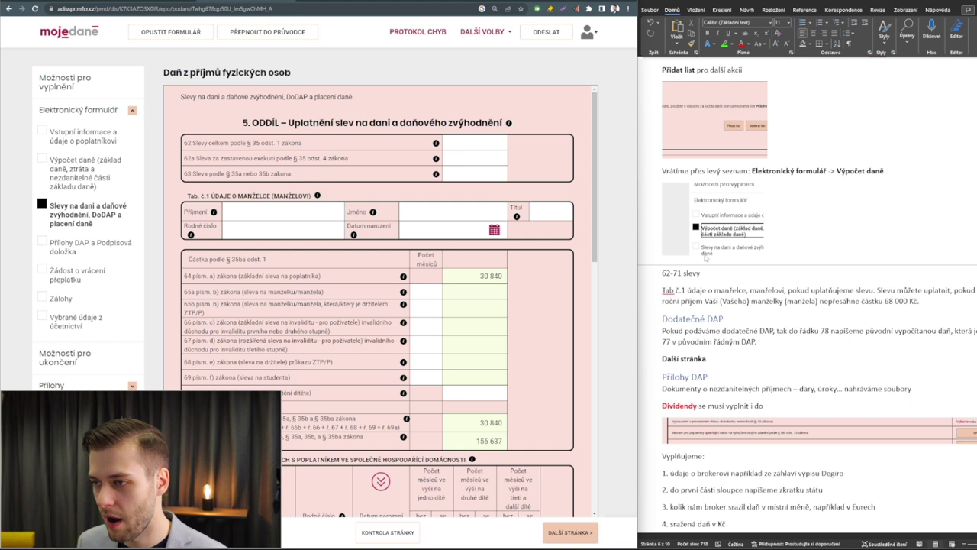
scroll(646, 230, down, 3)
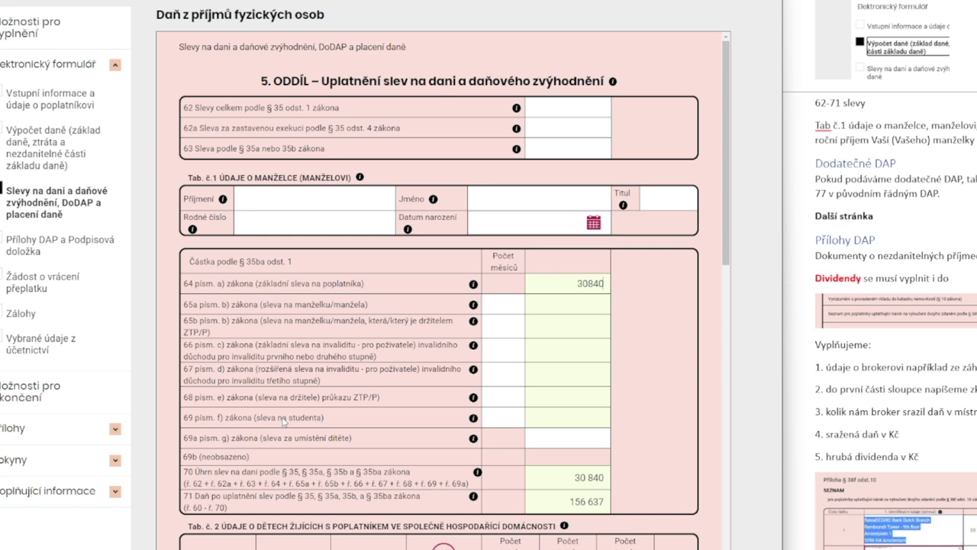
Try the student relief in row 69 with 6 months and with 12 months
click(347, 425)
text(5)
key(BackSpace)
text(6)
click(603, 419)
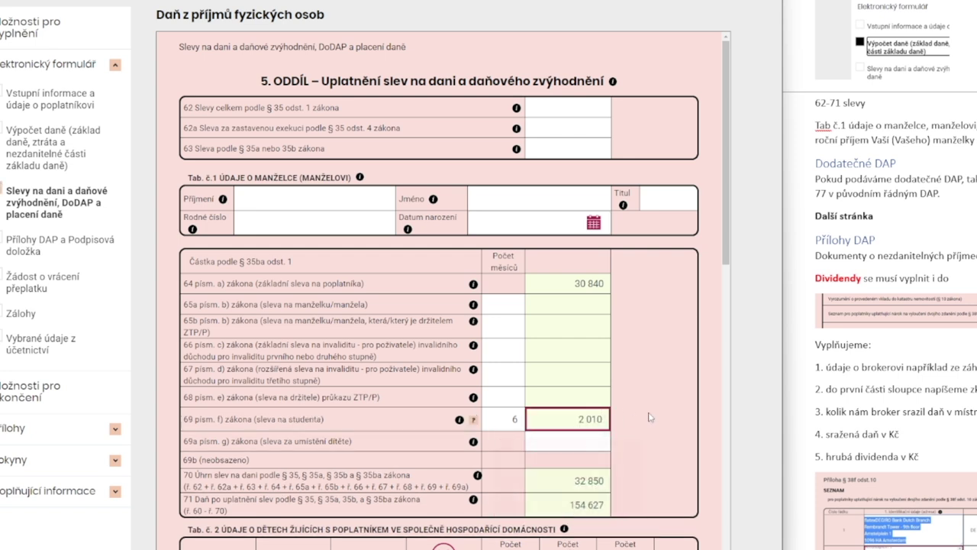
double_click(522, 419)
text(12)
click(631, 390)
Set the number of months for the student relief in row 69 to 0
drag(515, 419, 500, 419)
text(0)
click(640, 395)
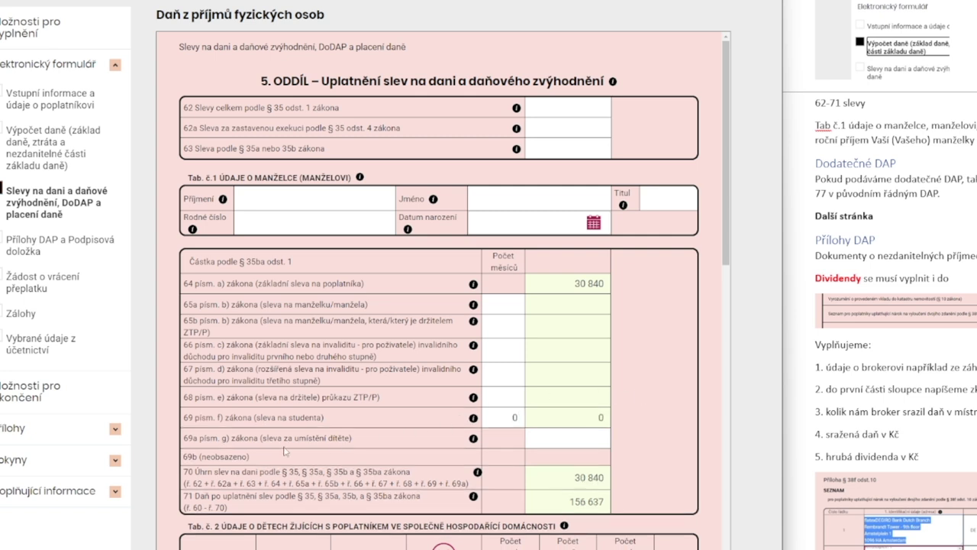
Enter 150000 in row 78, Poslední známá daň, of section 6, Dodatečné DAP
scroll(313, 456, down, 4)
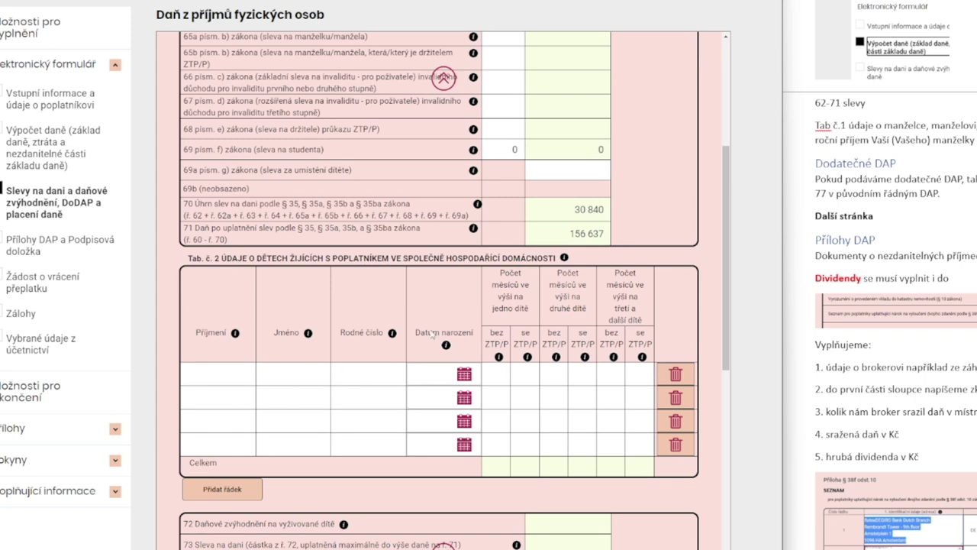
scroll(349, 373, down, 1)
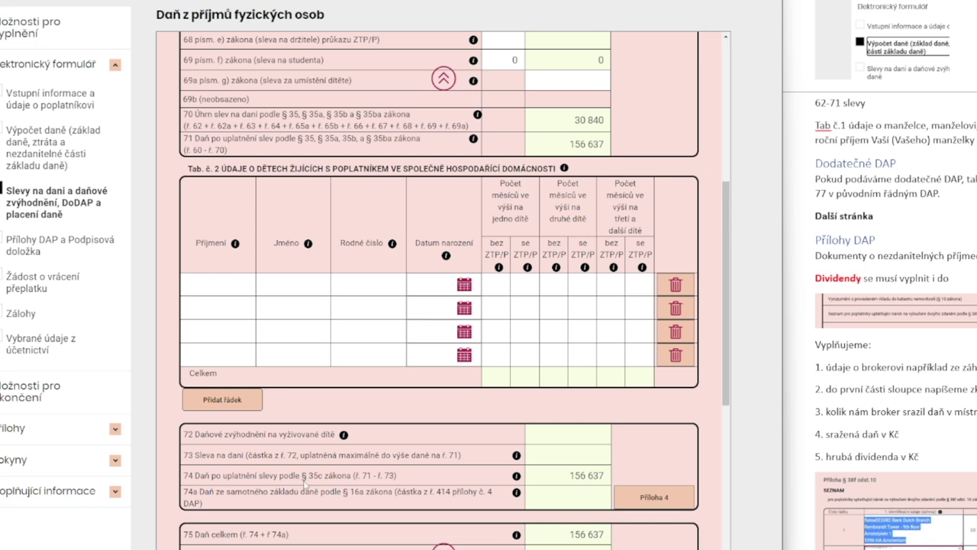
scroll(303, 483, down, 1)
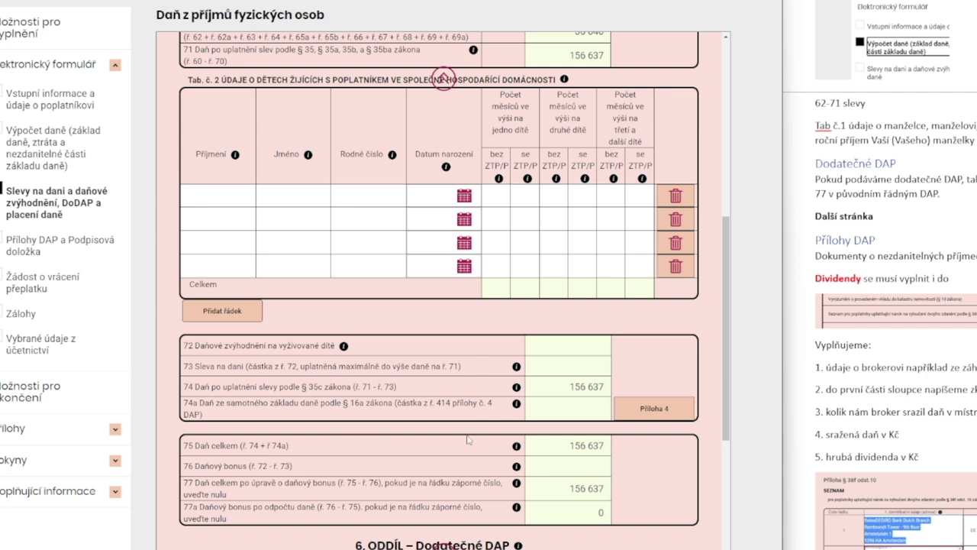
scroll(595, 443, down, 2)
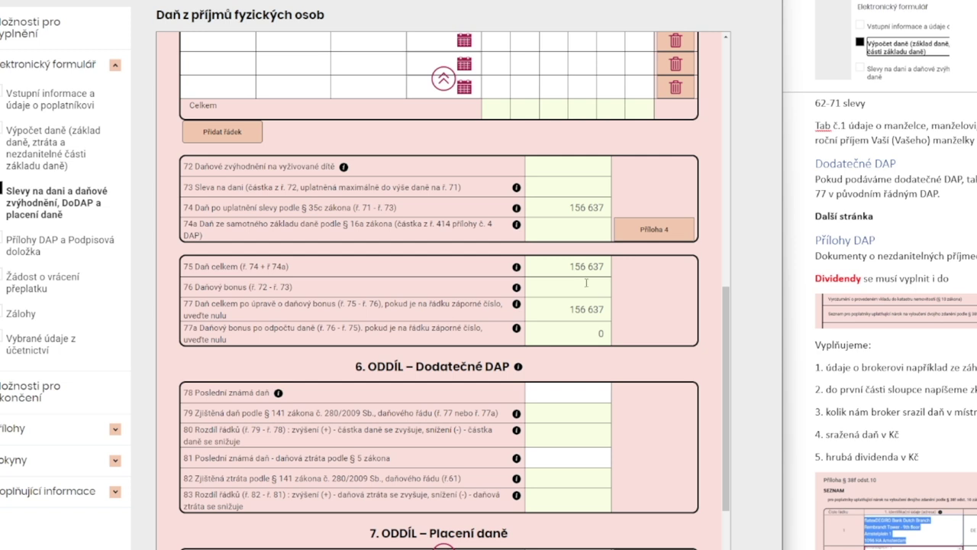
scroll(596, 313, down, 1)
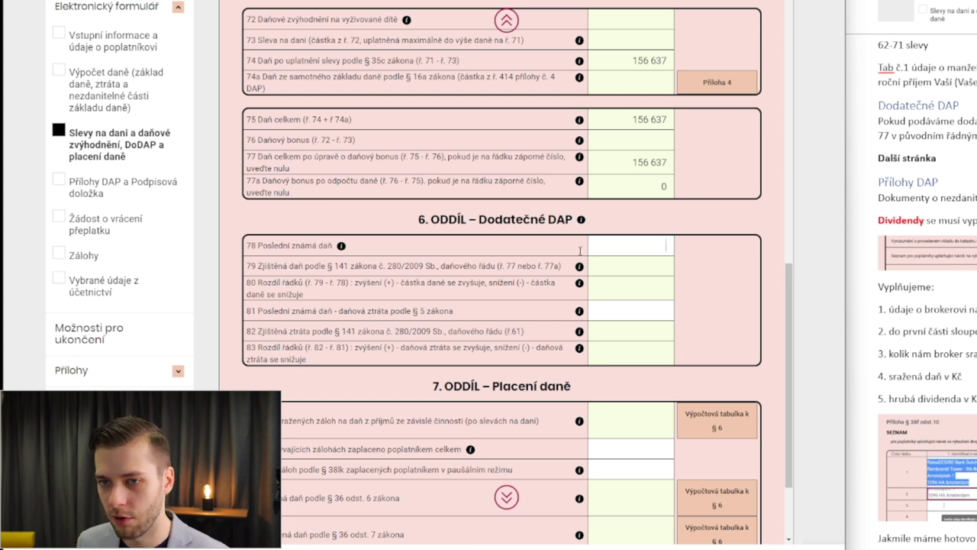
scroll(665, 271, down, 1)
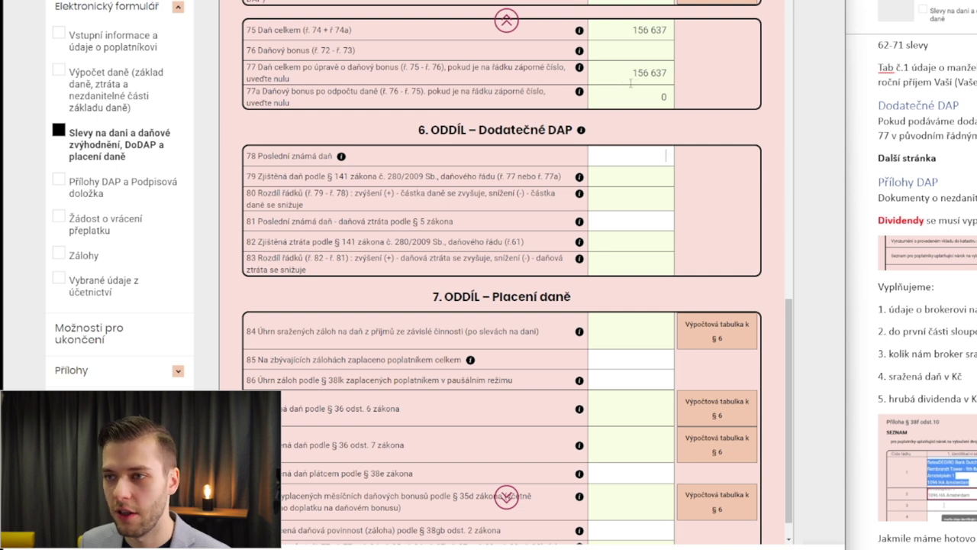
text(18)
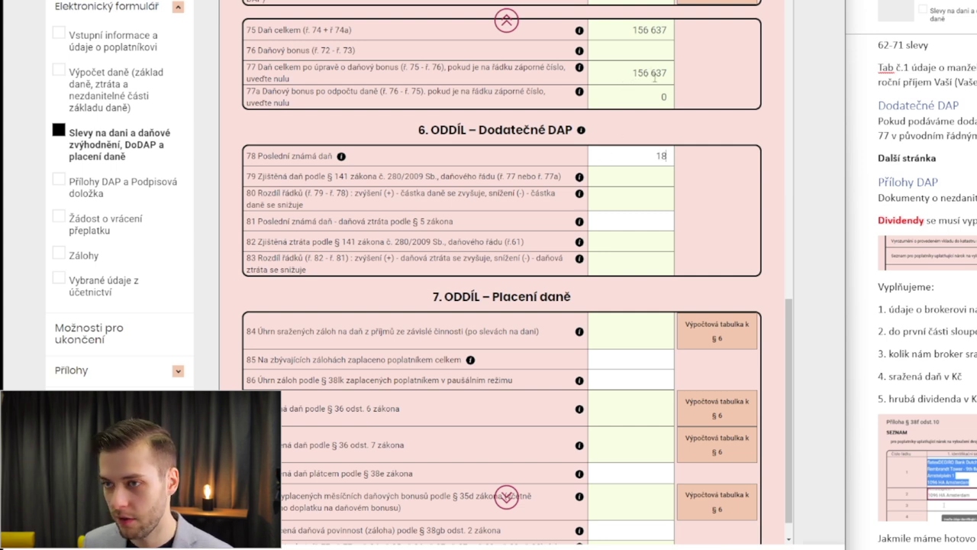
key(BackSpace)
key(BackSpace)
text(150000)
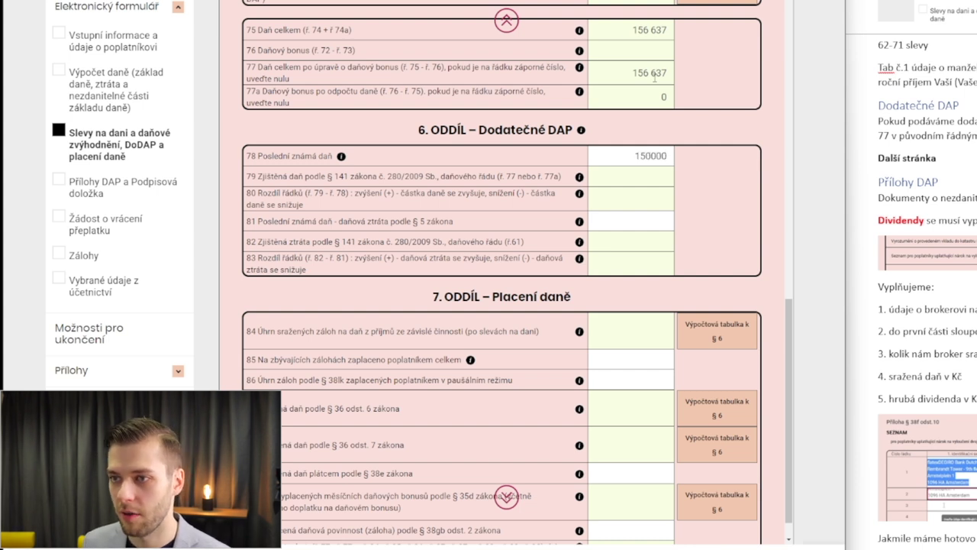
click(686, 153)
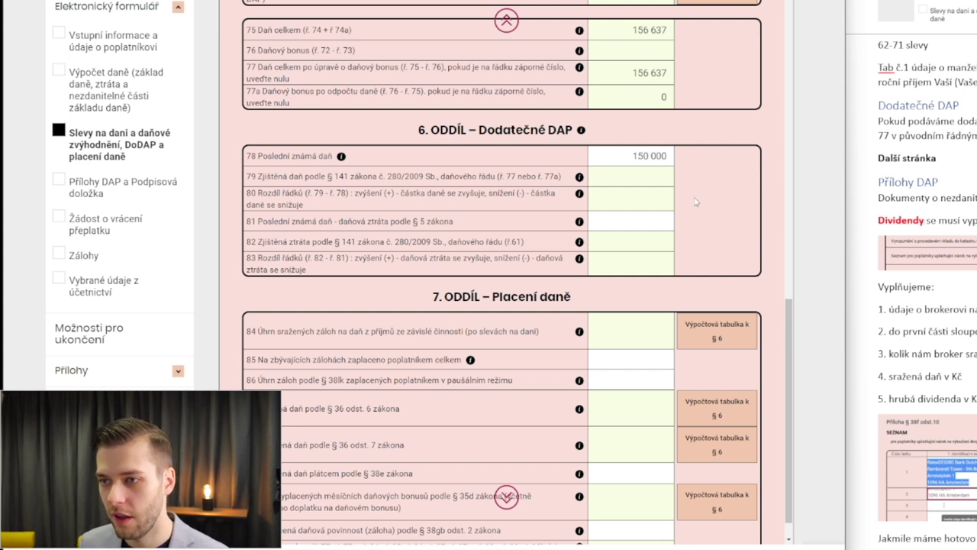
Clear the amount in row 78, Poslední známá daň, of section 6, Dodatečné DAP
mouse_move(640, 148)
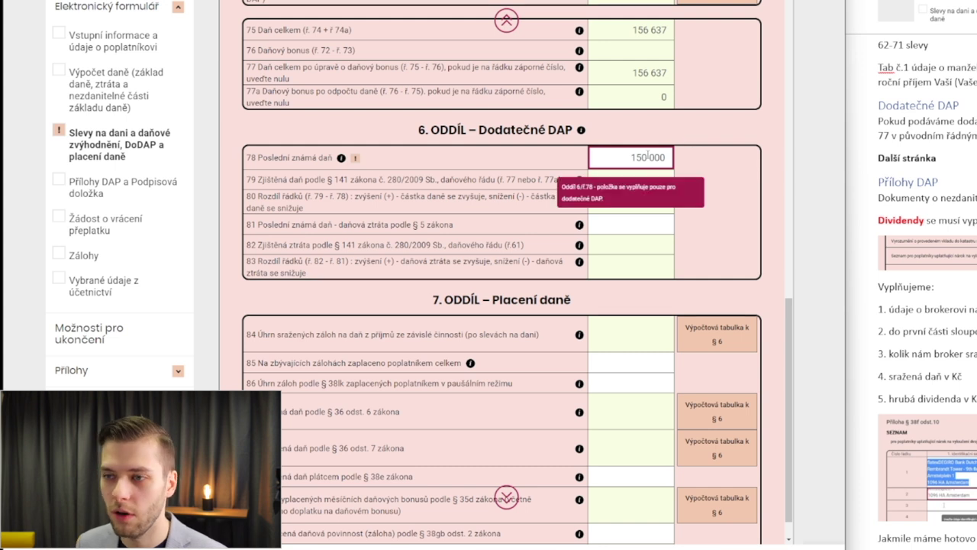
click(620, 155)
key(ctrl+a)
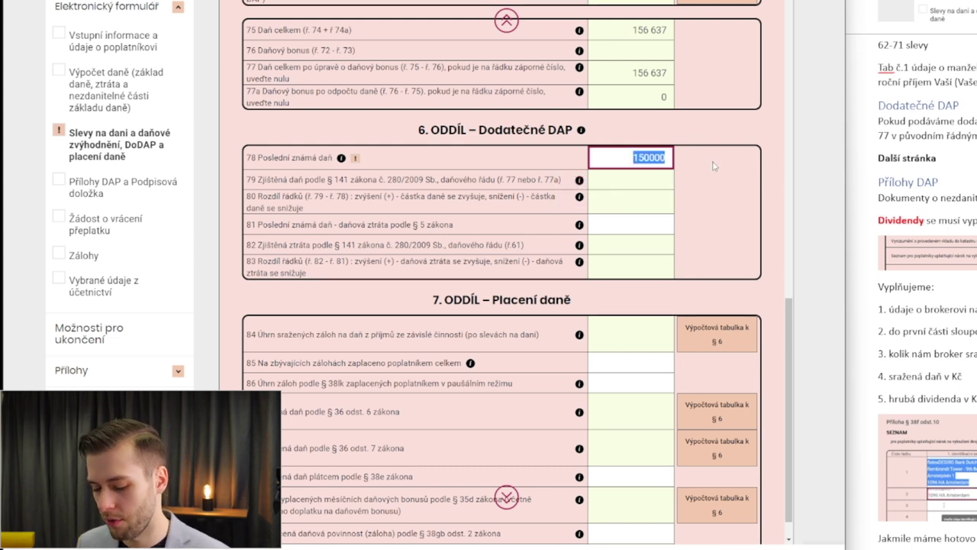
key(BackSpace)
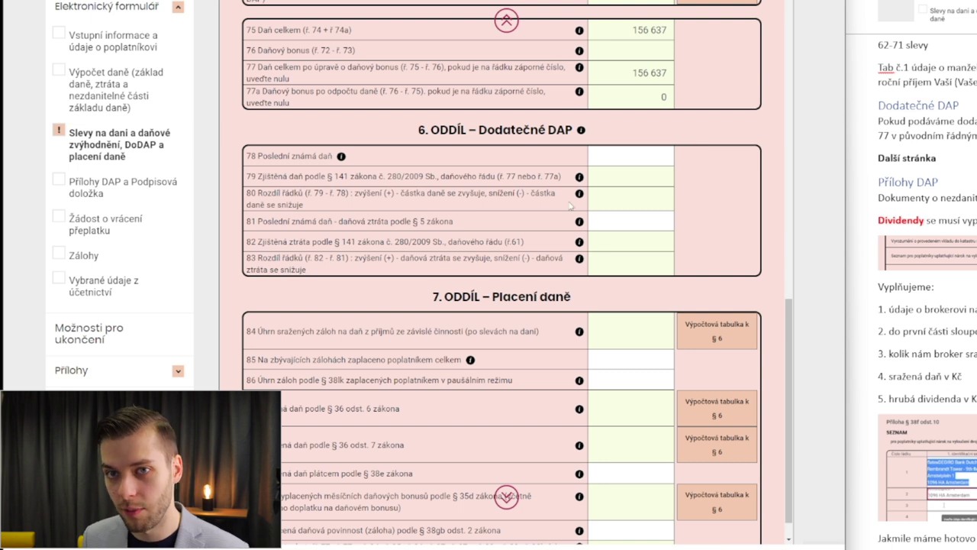
click(566, 204)
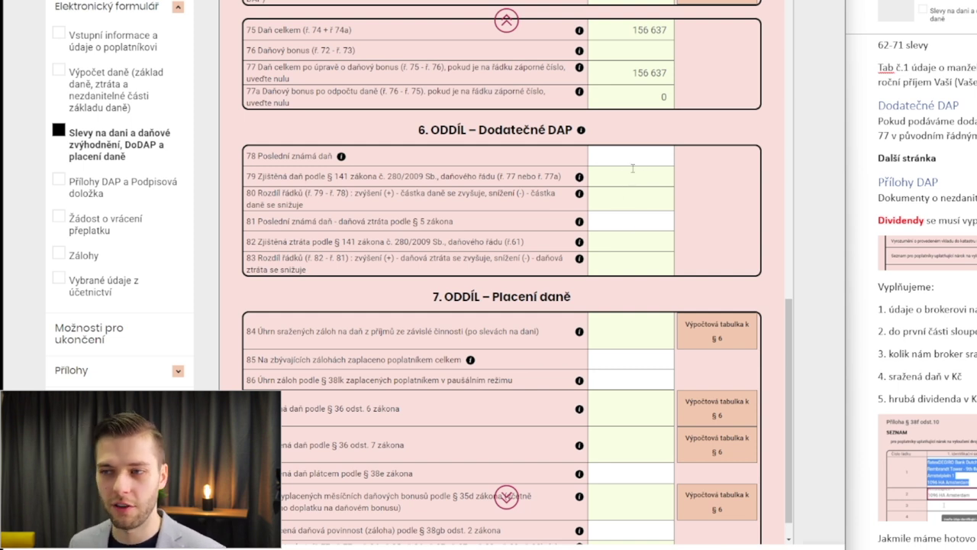
Go to the page Přílohy DAP a Podpisová doložka and open the Seznam attachment under § 38f odst. 10 for editing
scroll(657, 237, down, 1)
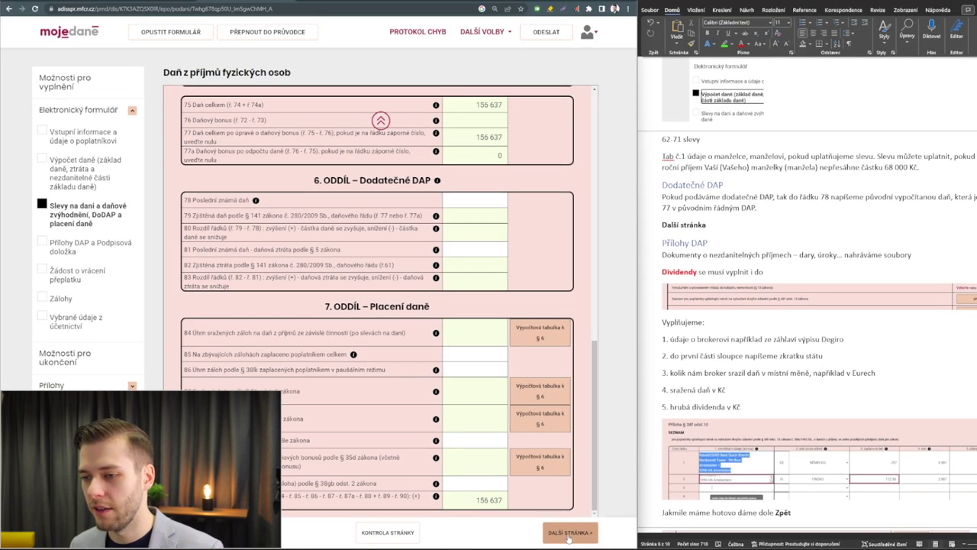
click(568, 534)
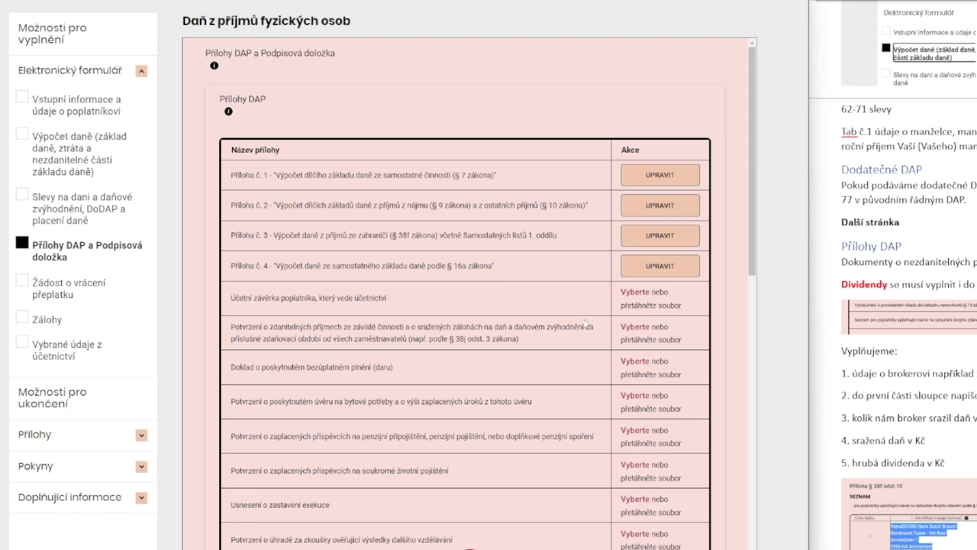
scroll(585, 321, down, 5)
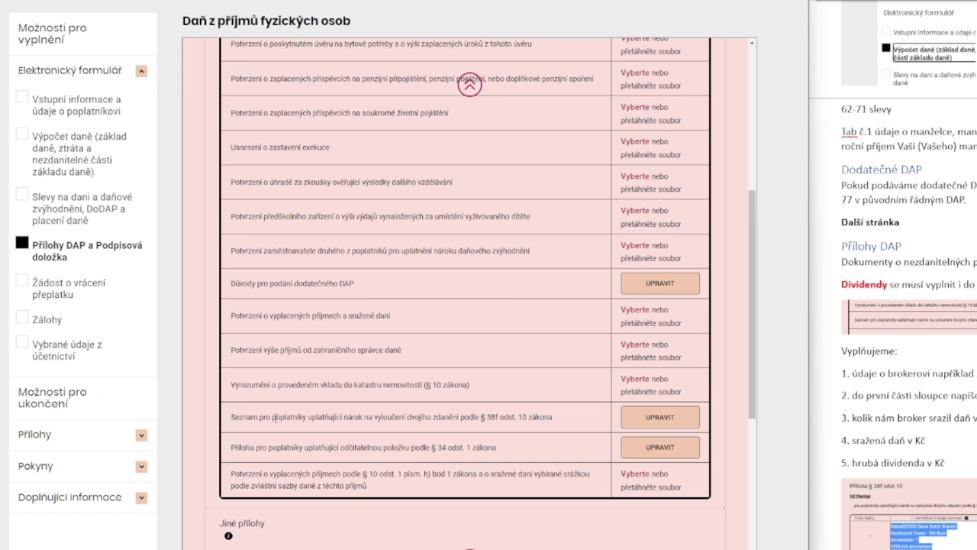
drag(234, 416, 565, 418)
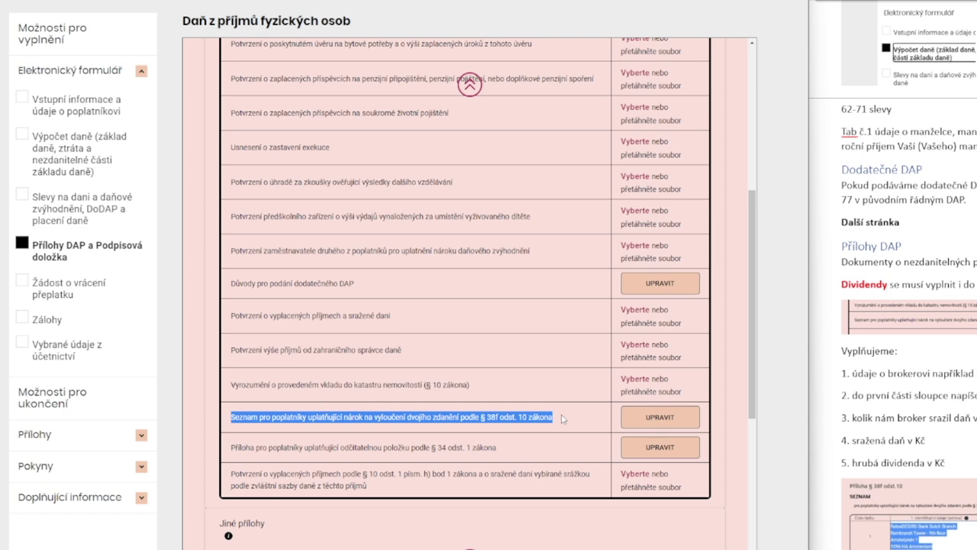
click(658, 417)
scroll(916, 381, down, 3)
scroll(915, 380, down, 1)
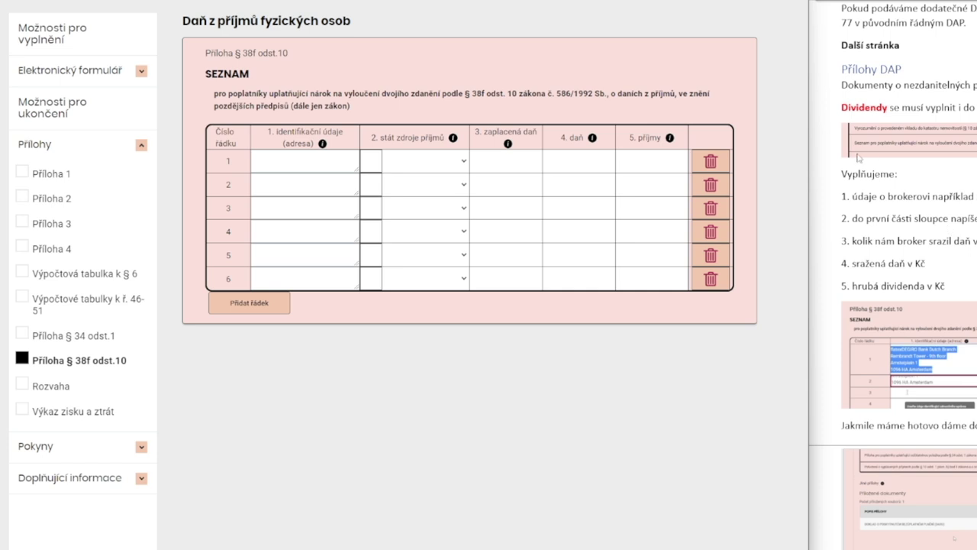
scroll(855, 236, down, 1)
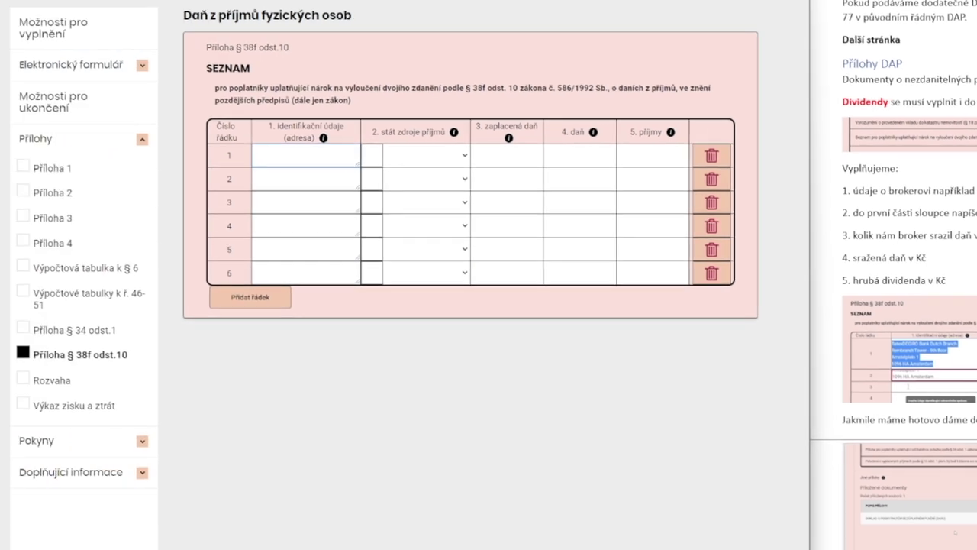
Copy flatexDEGIRO Bank Dutch Branch's name and address from the DEGIRO statement into row 1, column 1, and enlarge that field to fit
key(alt+Tab)
drag(504, 58, 577, 93)
key(ctrl+c)
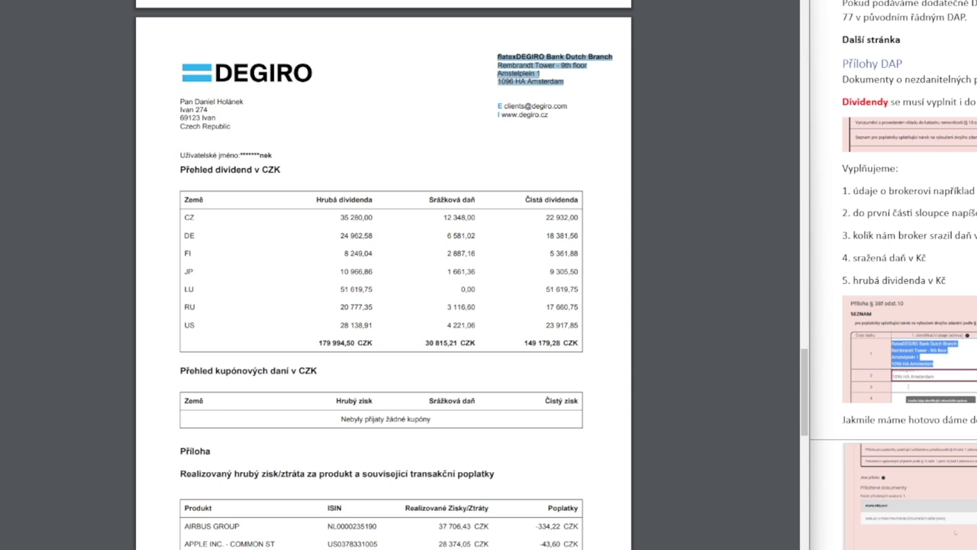
key(alt+Tab)
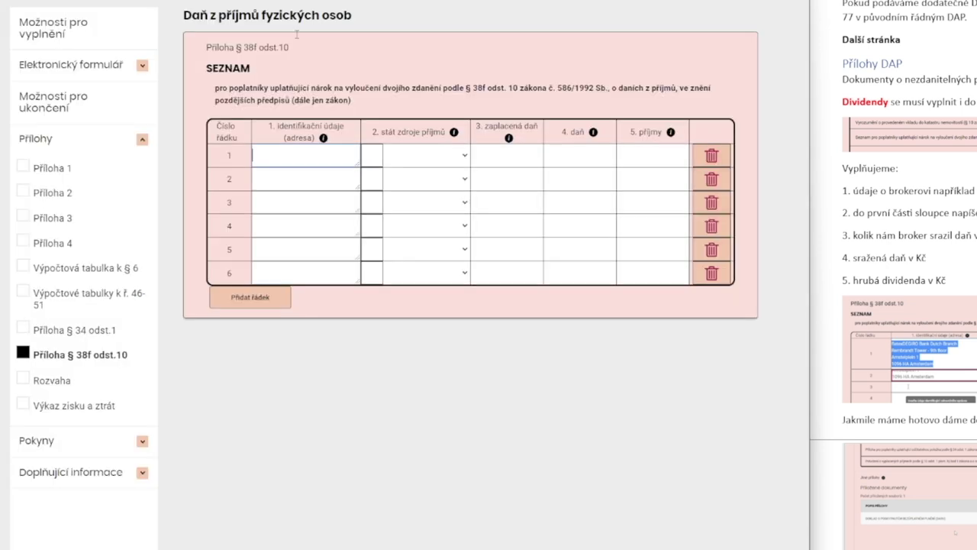
key(ctrl+v)
drag(358, 165, 360, 237)
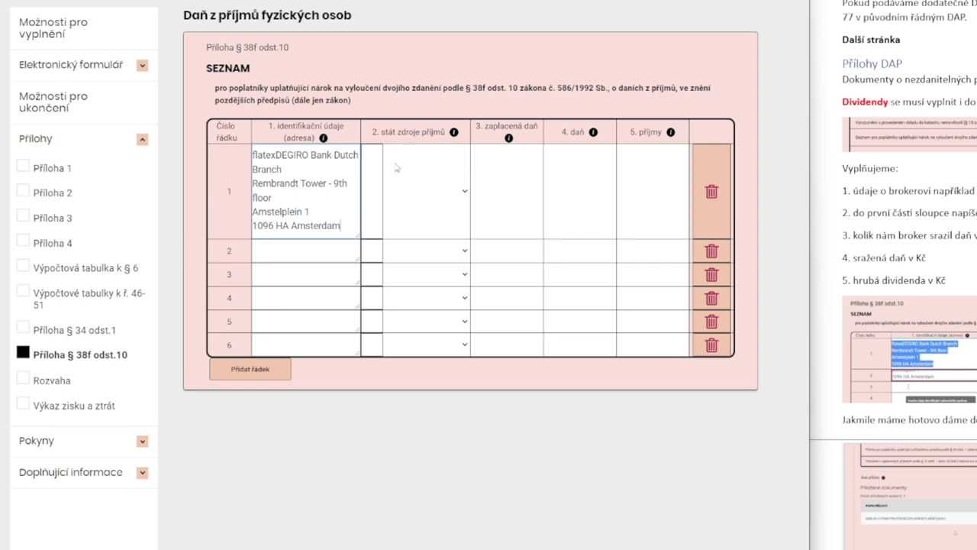
Set the state of income source in row 1 to DE, the first foreign country in the DEGIRO dividend overview
click(371, 189)
click(356, 195)
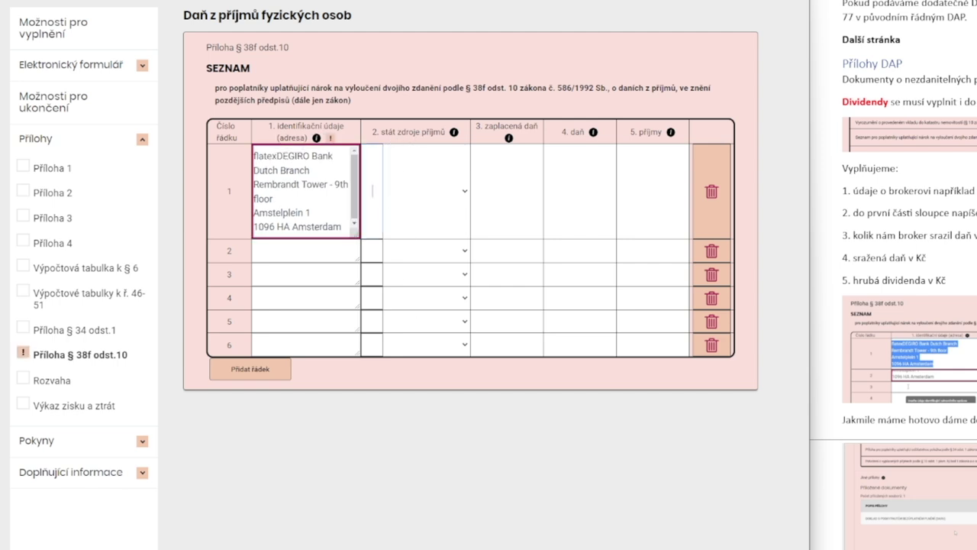
key(alt+Tab)
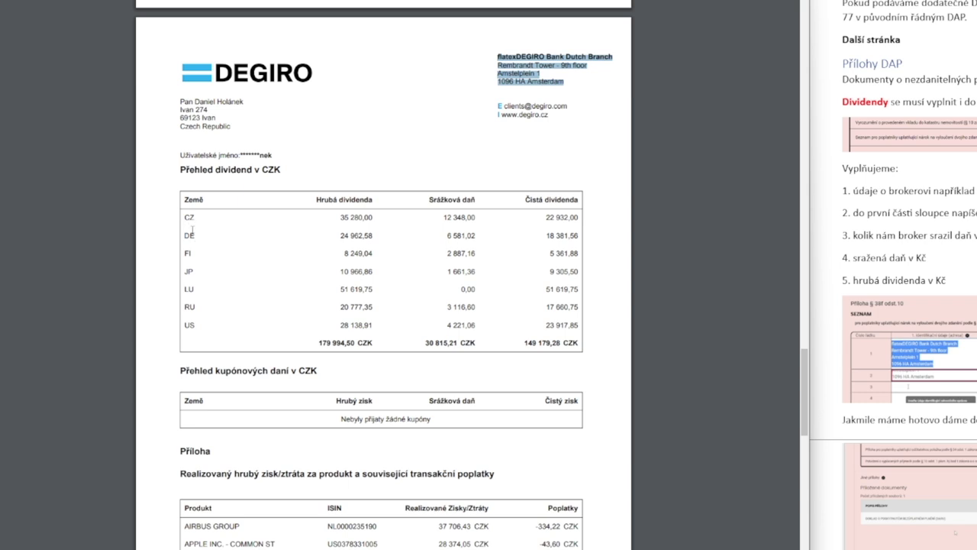
key(alt+Tab)
text(DE)
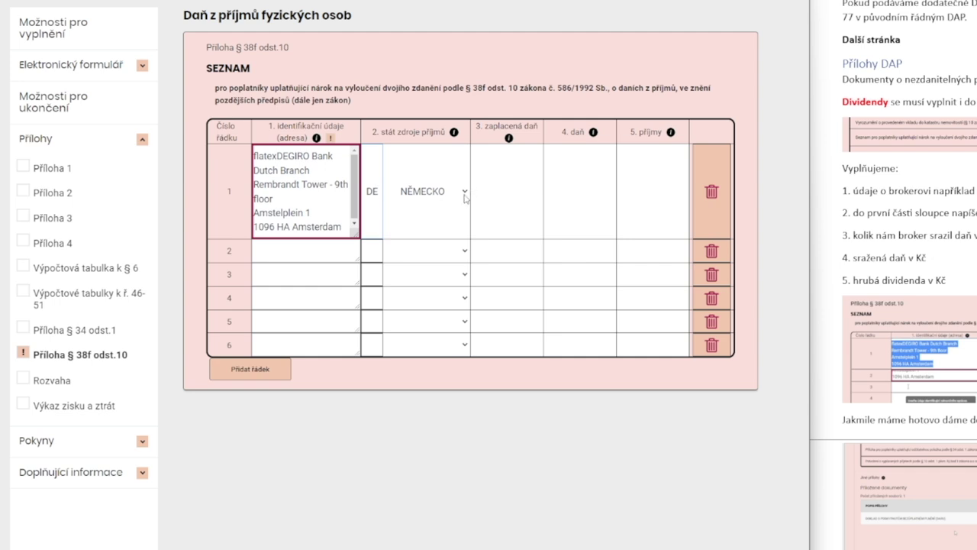
Copy Germany's withheld tax in local currency, 257, from the Excel dividend table into row 1, column 3, zaplacená daň
click(507, 193)
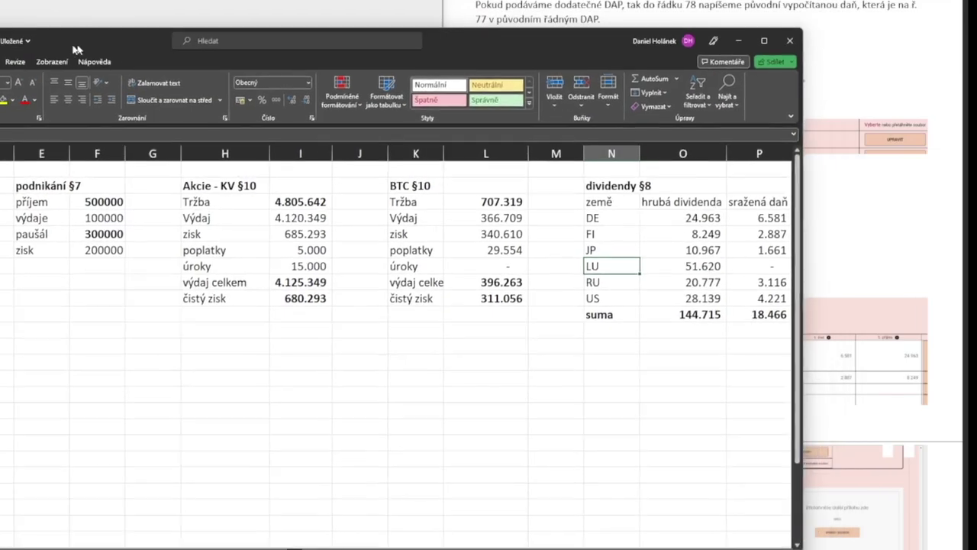
scroll(552, 309, right, 6)
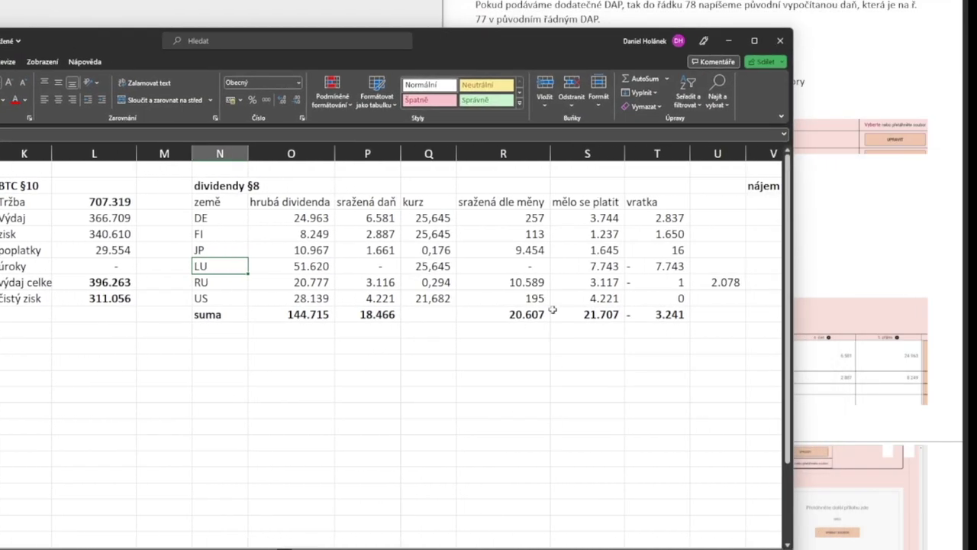
click(496, 220)
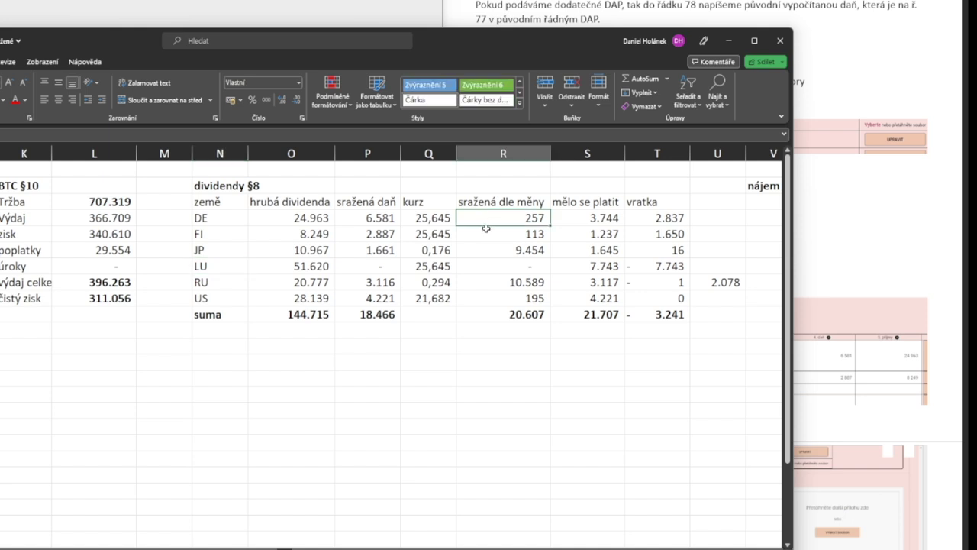
key(ctrl+c)
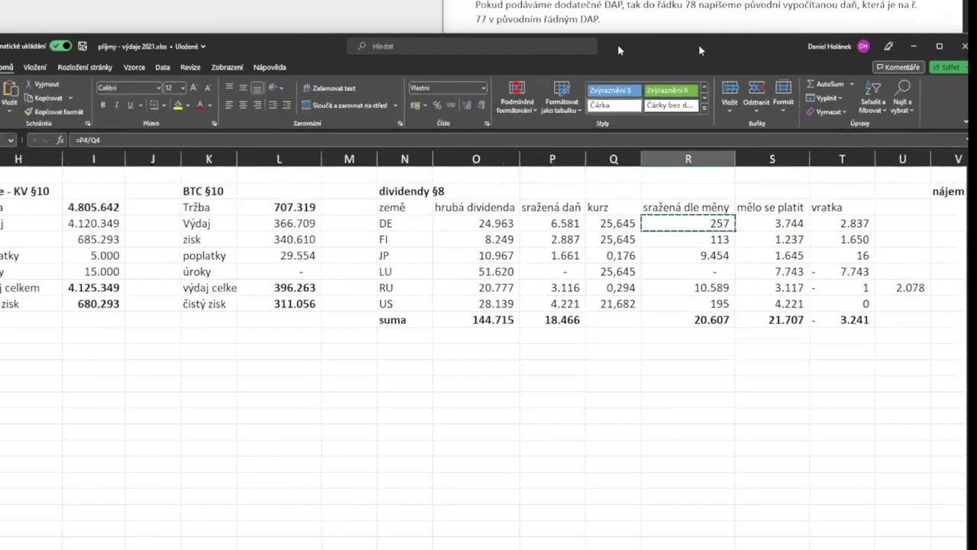
click(729, 41)
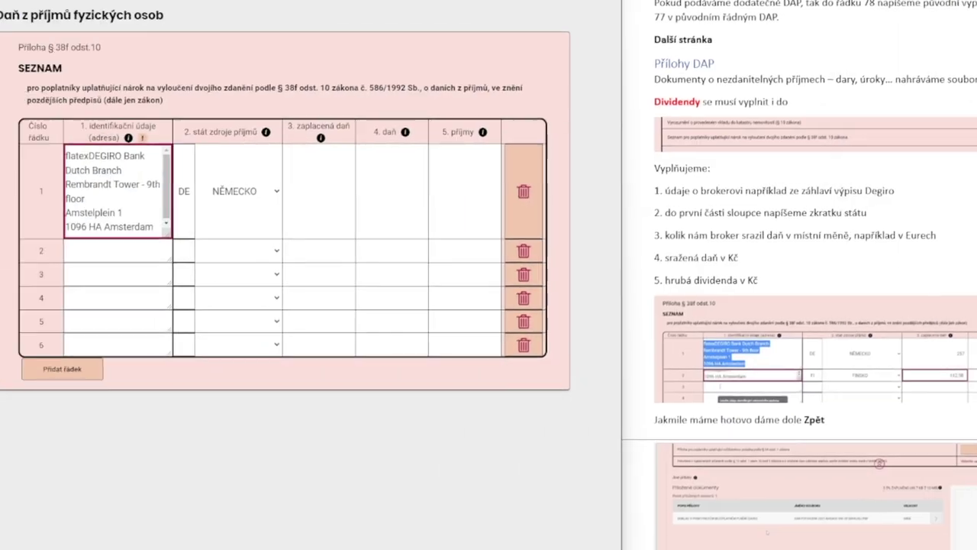
click(503, 183)
key(ctrl+v)
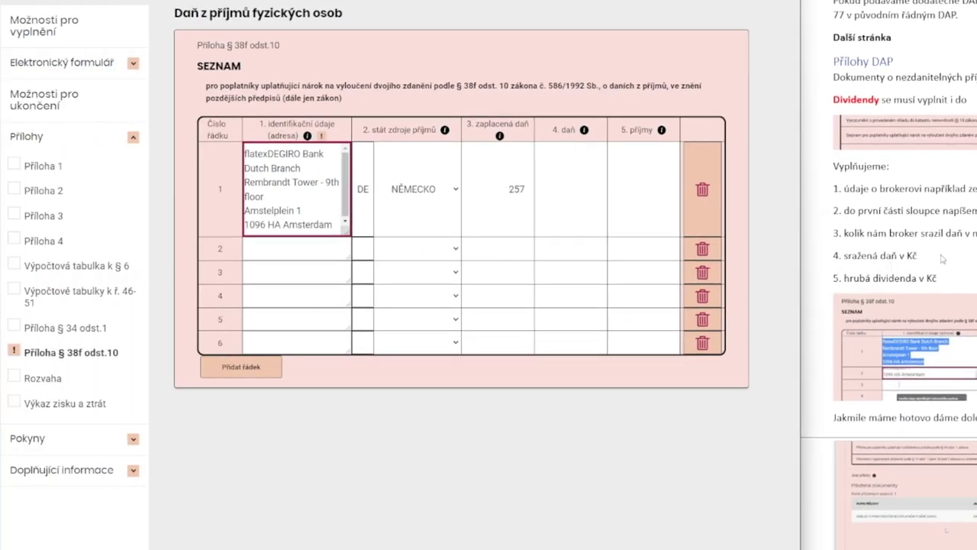
Copy Germany's withholding tax in CZK, 6 581, from the DEGIRO statement into row 1, column 4, daň
key(alt+Tab)
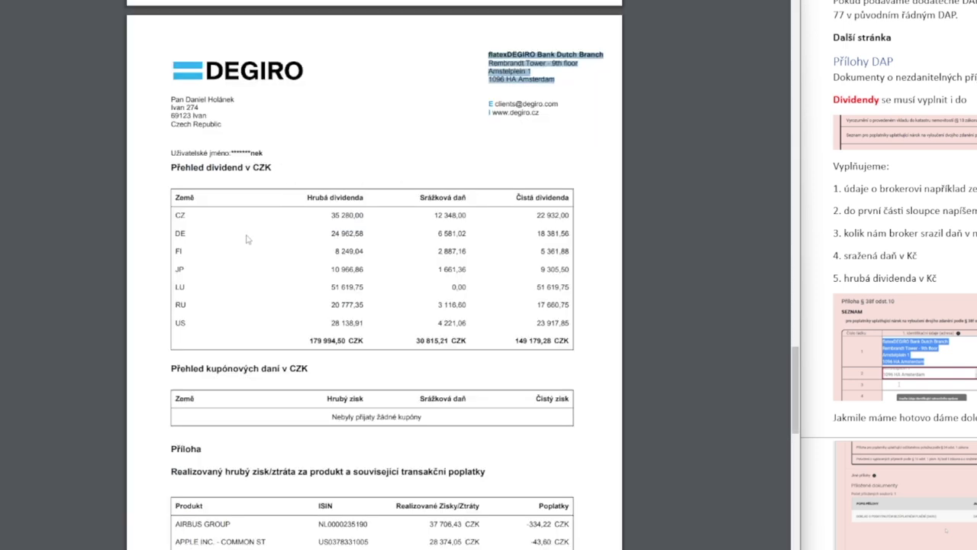
drag(438, 233, 458, 233)
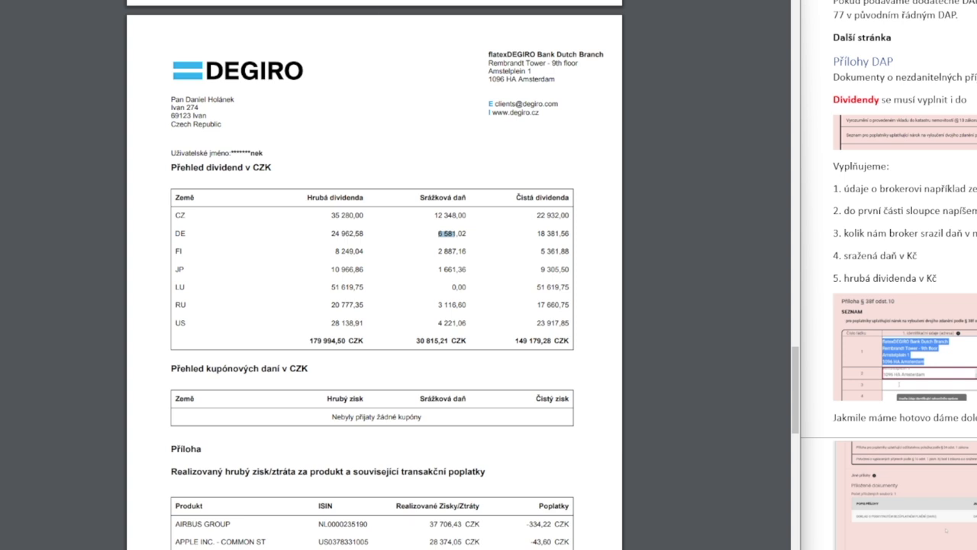
key(alt+Tab)
click(562, 192)
key(ctrl+v)
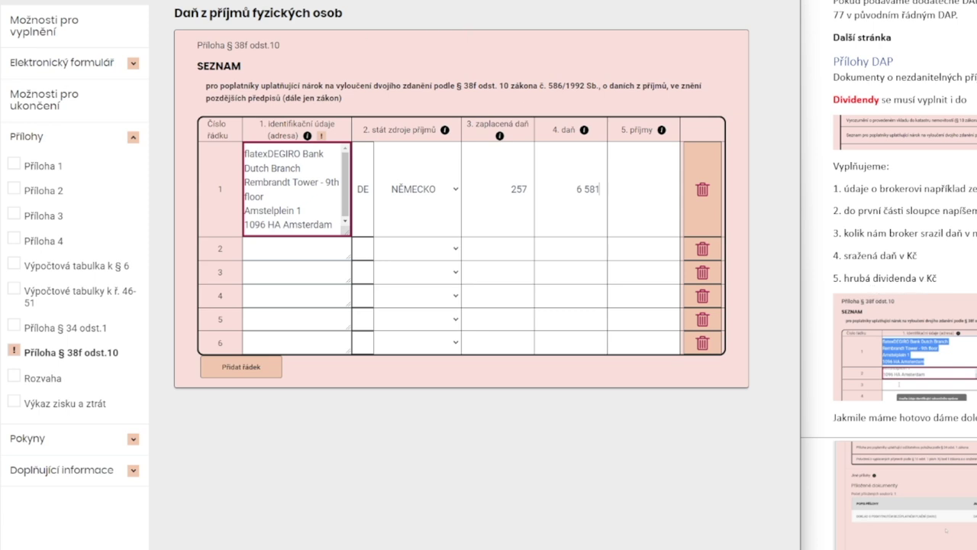
Copy Germany's gross dividend from the DEGIRO statement into row 1, column 5, příjmy, rounded up to 24 963
key(alt+Tab)
drag(331, 233, 355, 234)
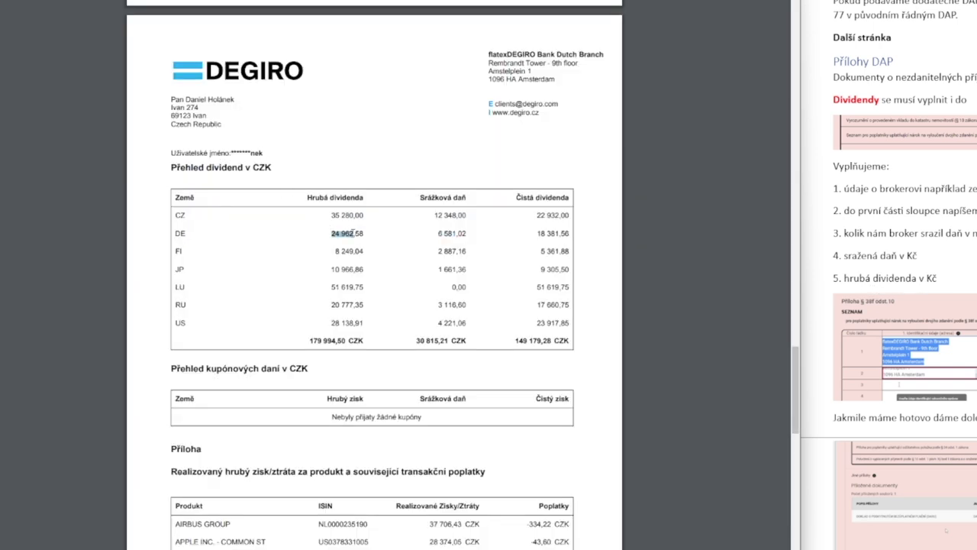
key(ctrl+c)
key(alt+Tab)
double_click(657, 189)
key(ctrl+v)
key(BackSpace)
text(3)
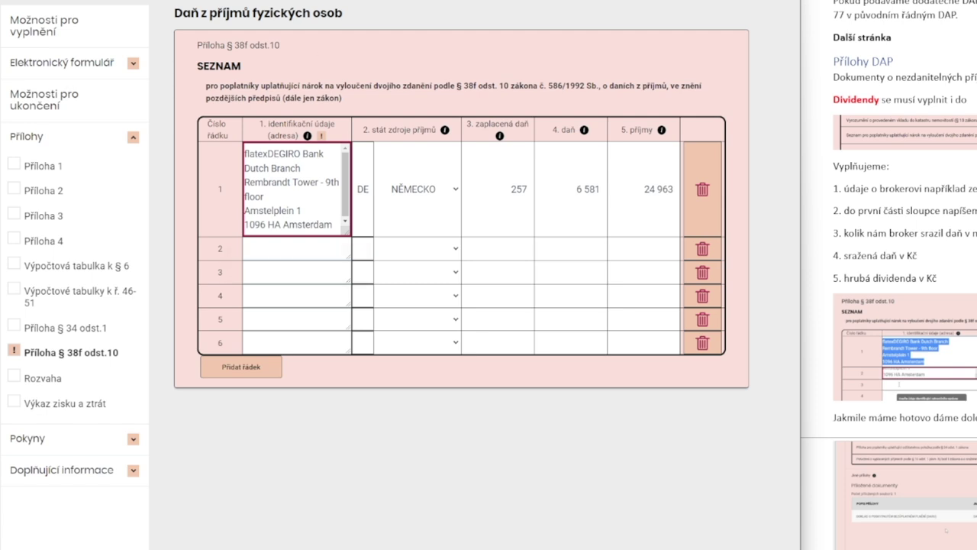
Copy the broker's name and address from the DEGIRO statement into row 2, column 1, identifikační údaje
key(alt+Tab)
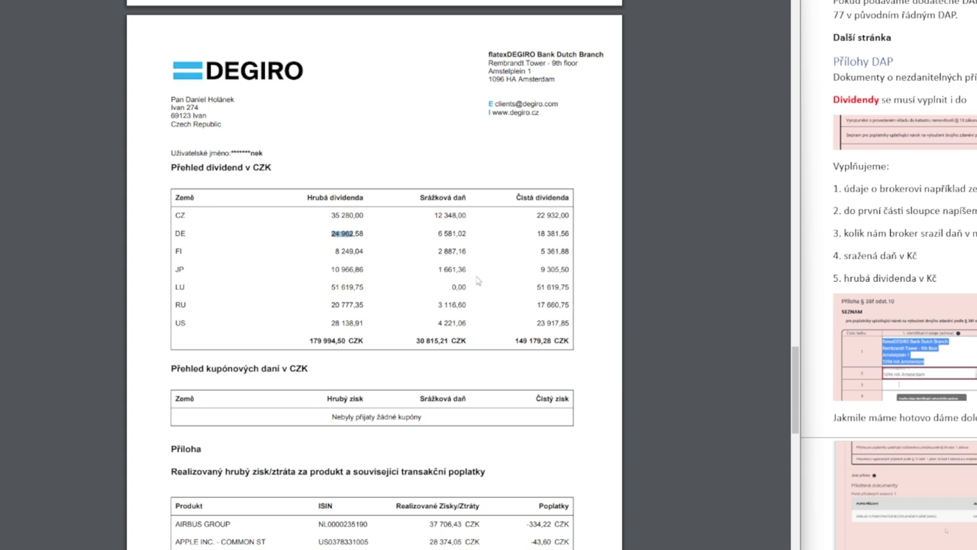
key(alt+Tab)
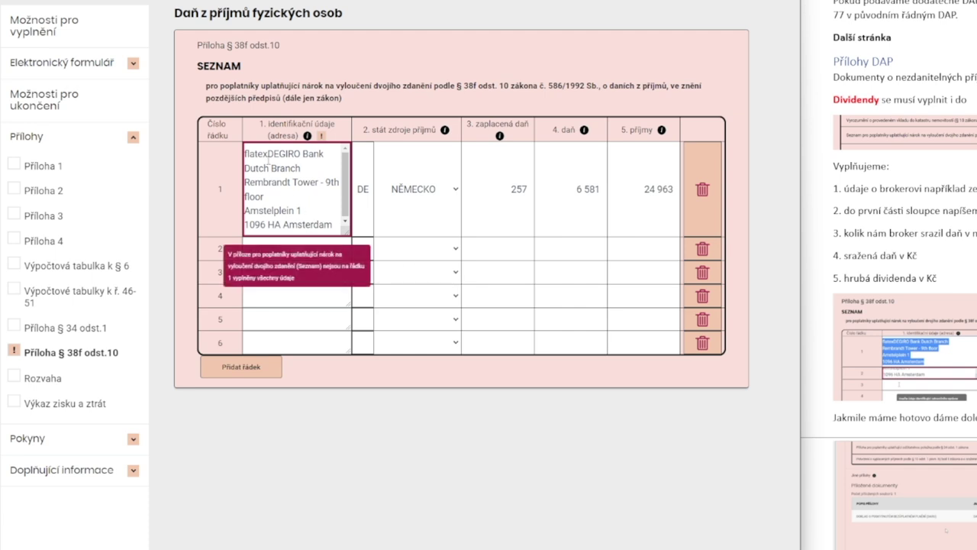
key(alt+Tab)
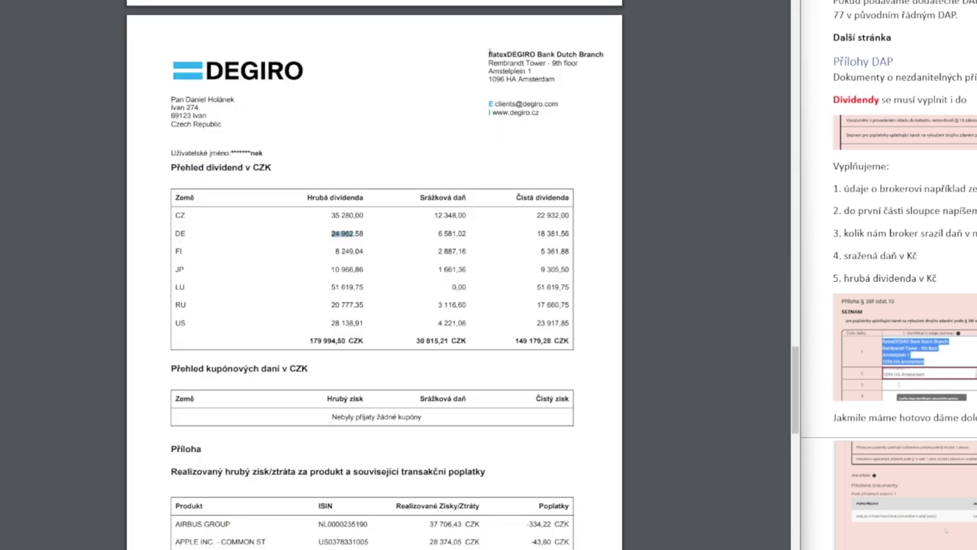
drag(488, 52, 554, 80)
key(ctrl+c)
key(alt+Tab)
key(ctrl+v)
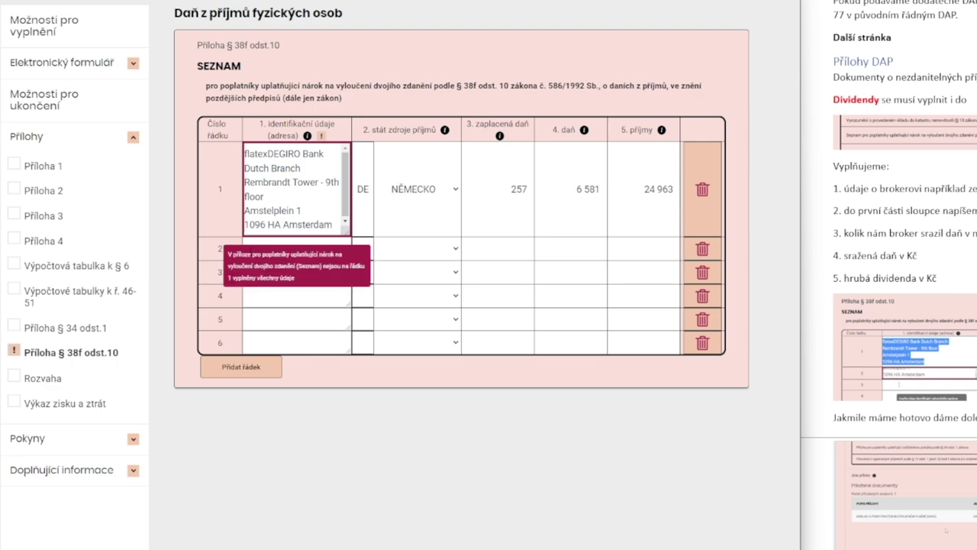
click(289, 252)
key(ctrl+v)
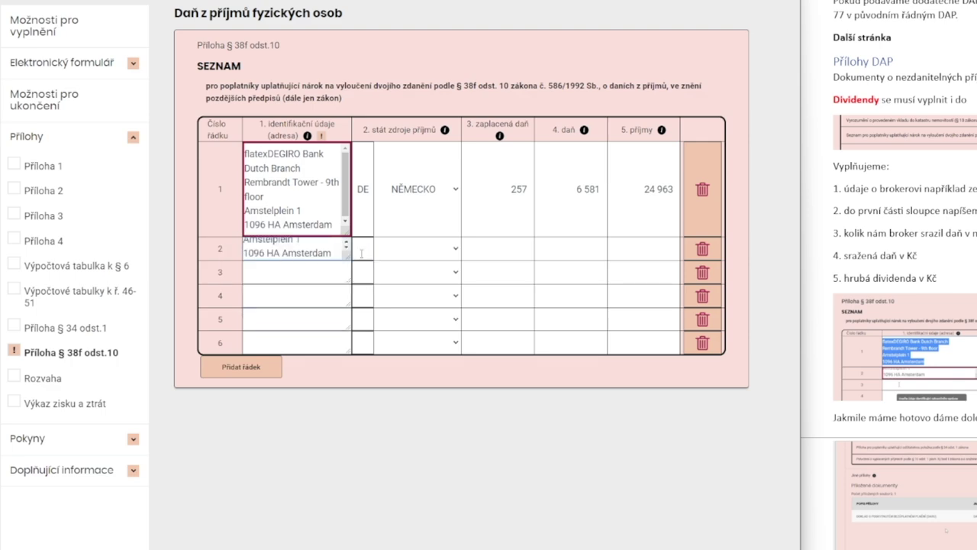
Look up the next country in the DEGIRO dividend overview and set the state of income source in row 2 to FI
key(alt+Tab)
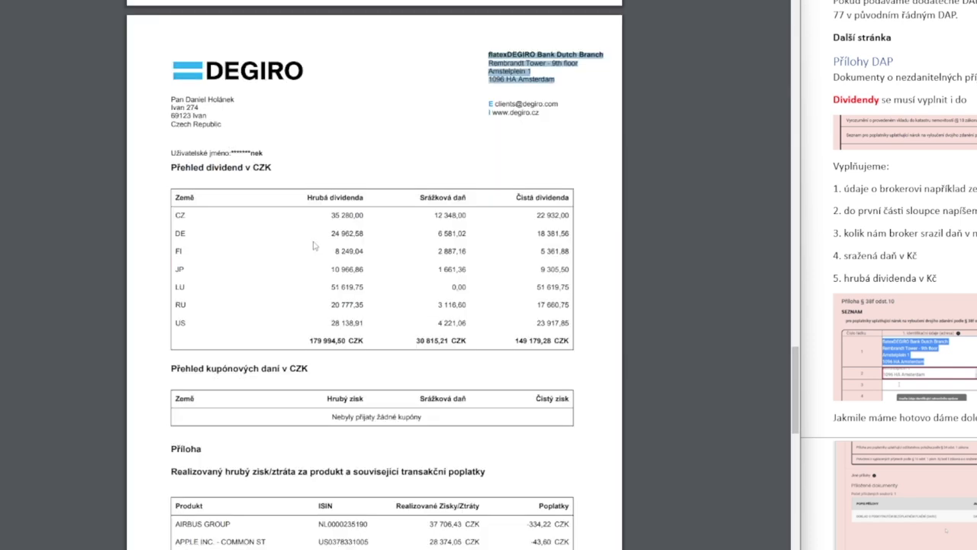
click(222, 255)
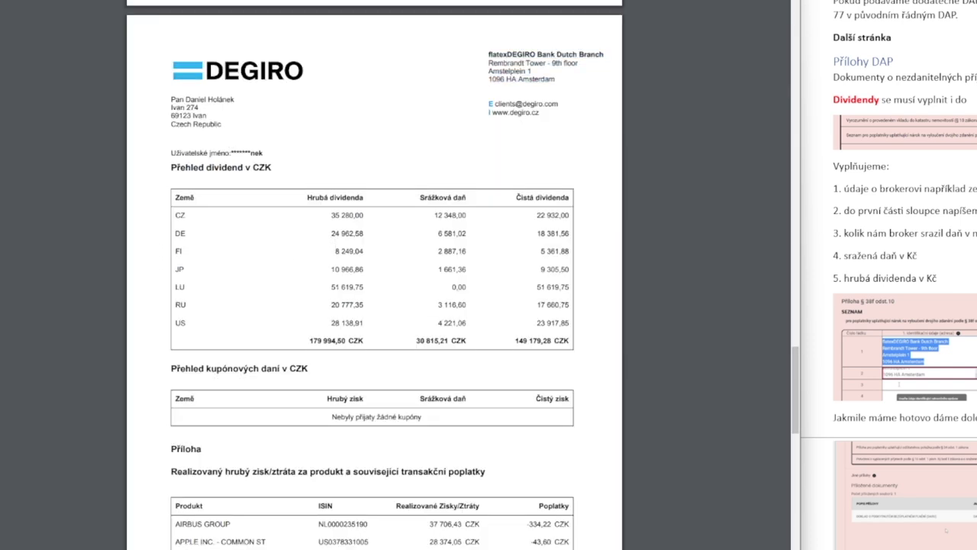
key(alt+Tab)
click(366, 250)
text(FI)
key(Tab)
key(Tab)
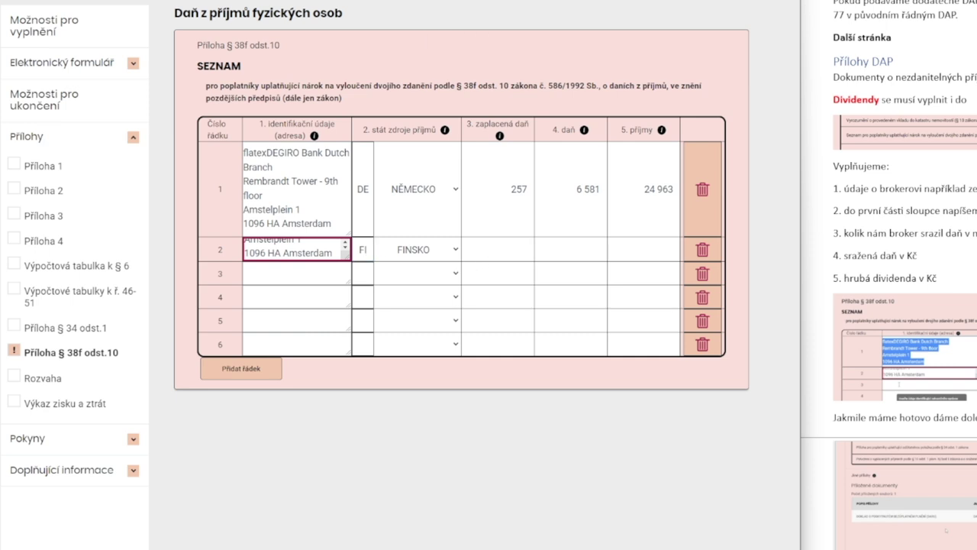
Copy Finland's withheld tax in local currency, 113, from the dividend spreadsheet into row 2, column 3, zaplacená daň
key(alt+Tab)
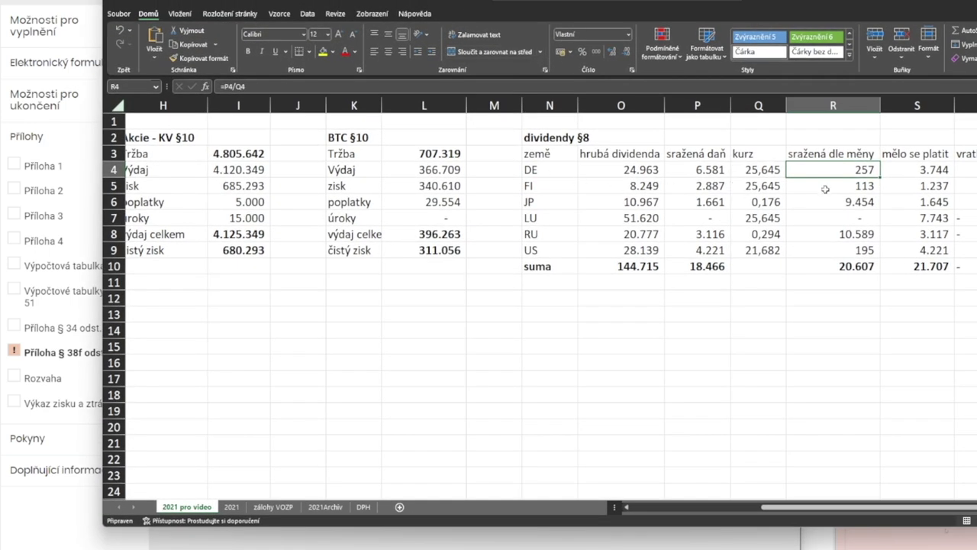
click(823, 185)
key(ctrl+c)
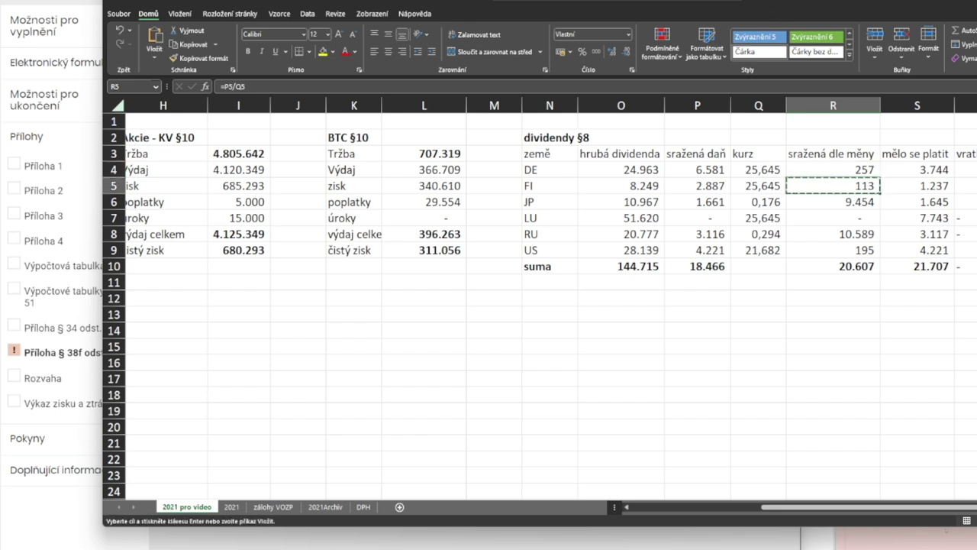
key(alt+Tab)
click(494, 254)
key(ctrl+v)
Check Japan's withheld tax in local currency and its exchange rate in the dividend spreadsheet
key(alt+Tab)
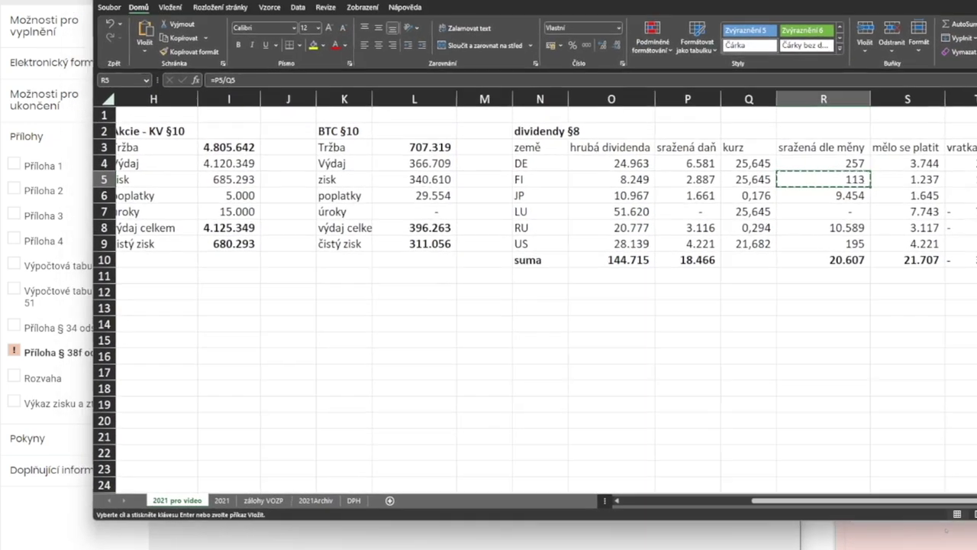
click(832, 191)
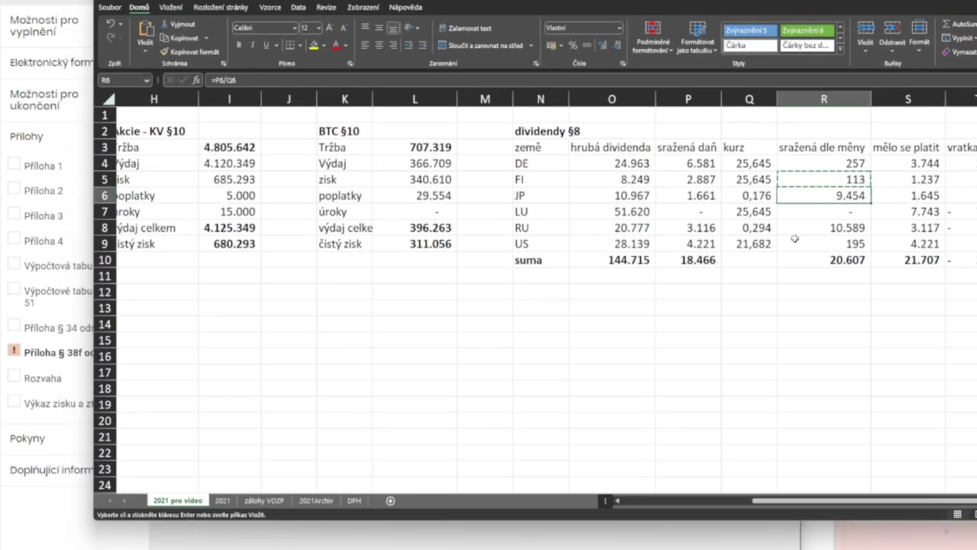
click(761, 196)
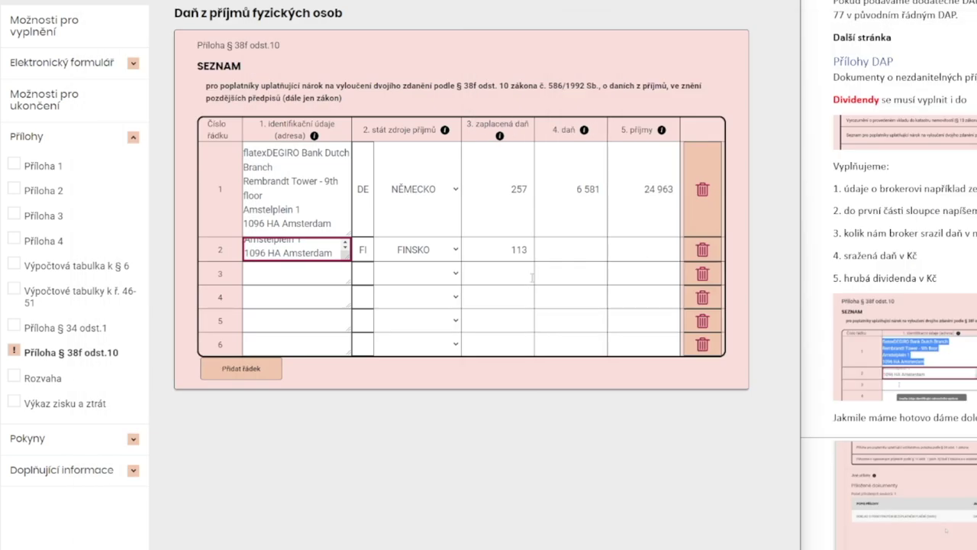
Copy Finland's withholding tax in CZK, 2 887, from the DEGIRO statement into row 2, column 4, daň
click(560, 250)
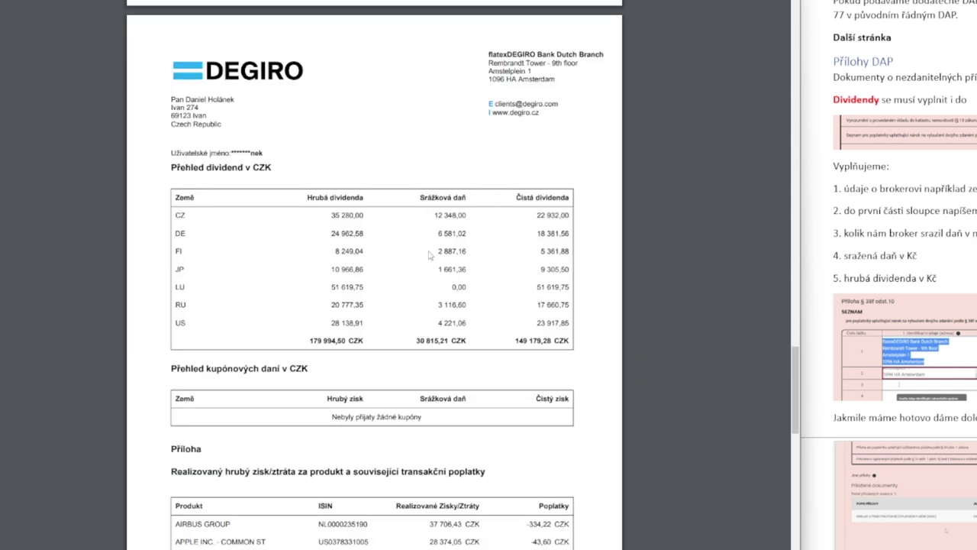
drag(437, 251, 467, 251)
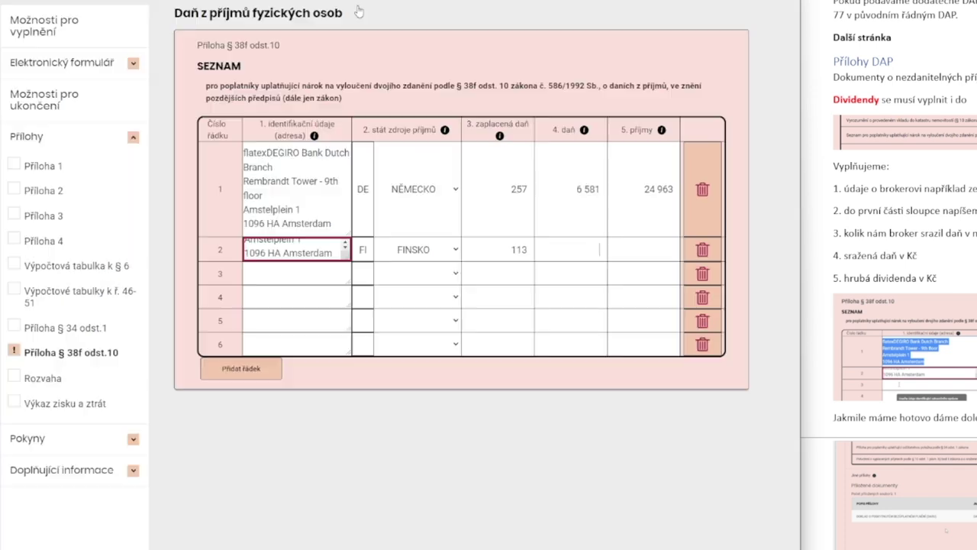
key(ctrl+v)
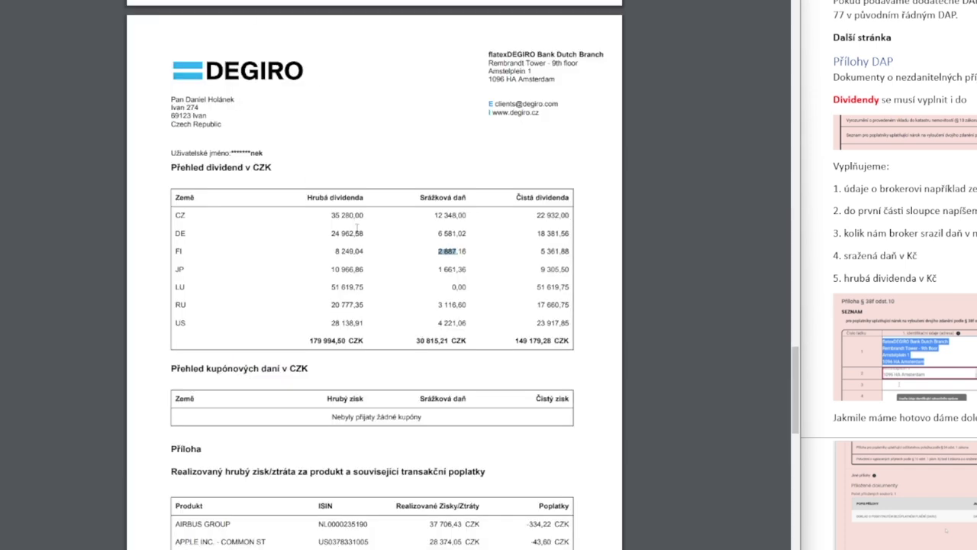
Copy Finland's gross dividend in CZK, 8 249, from the DEGIRO statement into row 2, column 5, příjmy
drag(333, 252, 353, 251)
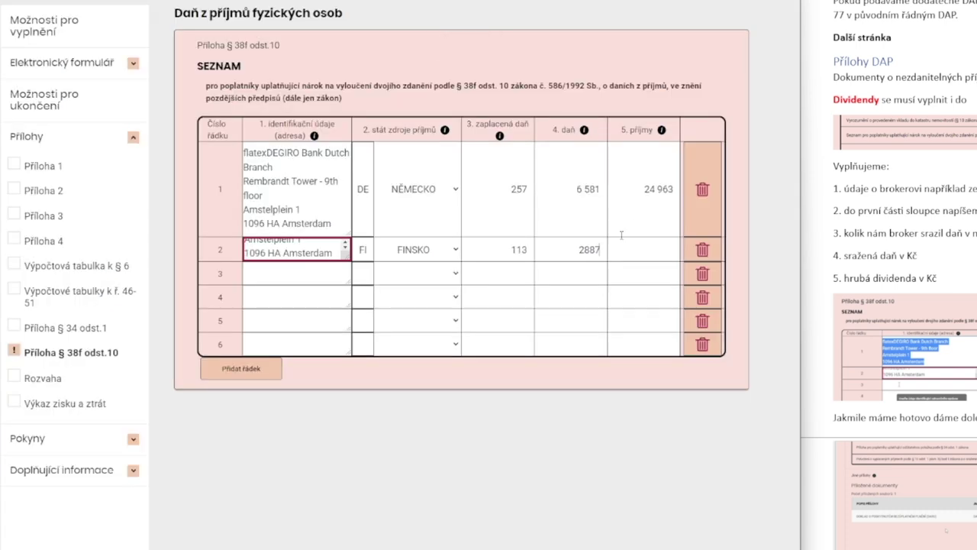
click(671, 248)
key(ctrl+v)
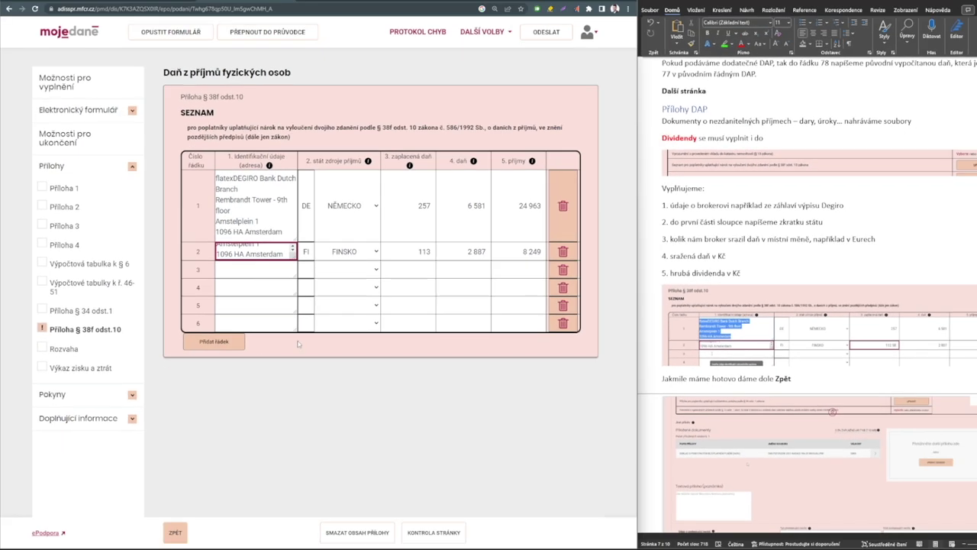
Return from the § 38f list to Přílohy DAP a Podpisová doložka and review the other attachments and signatory section
click(174, 532)
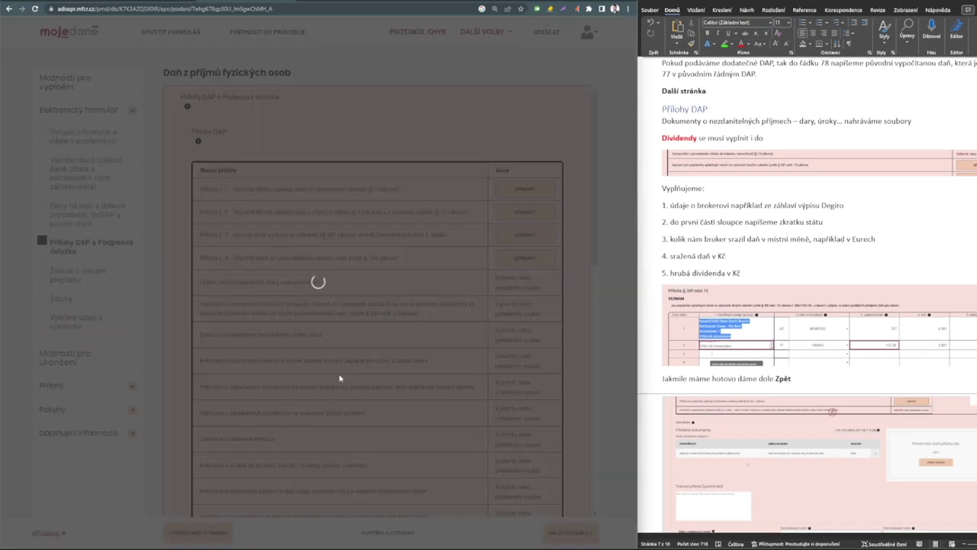
scroll(345, 366, down, 4)
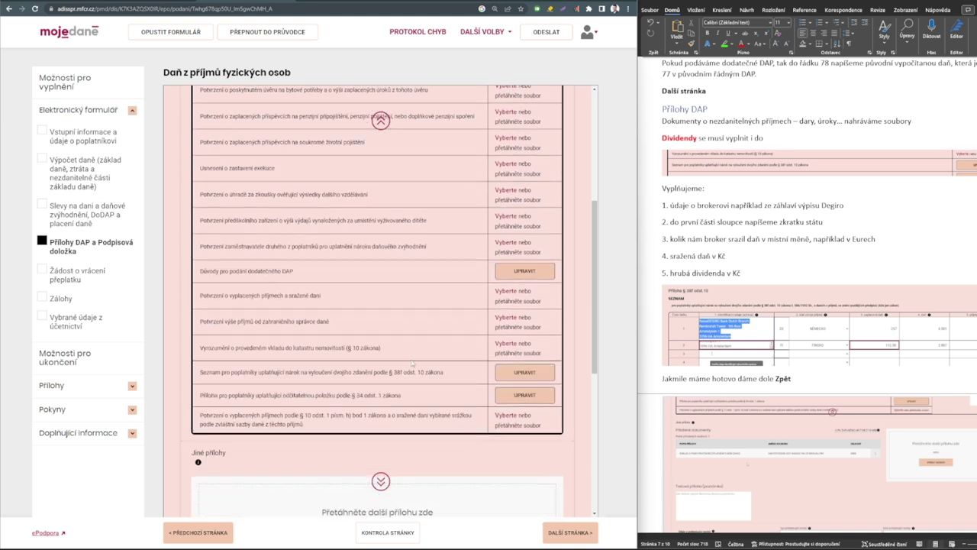
scroll(755, 326, down, 4)
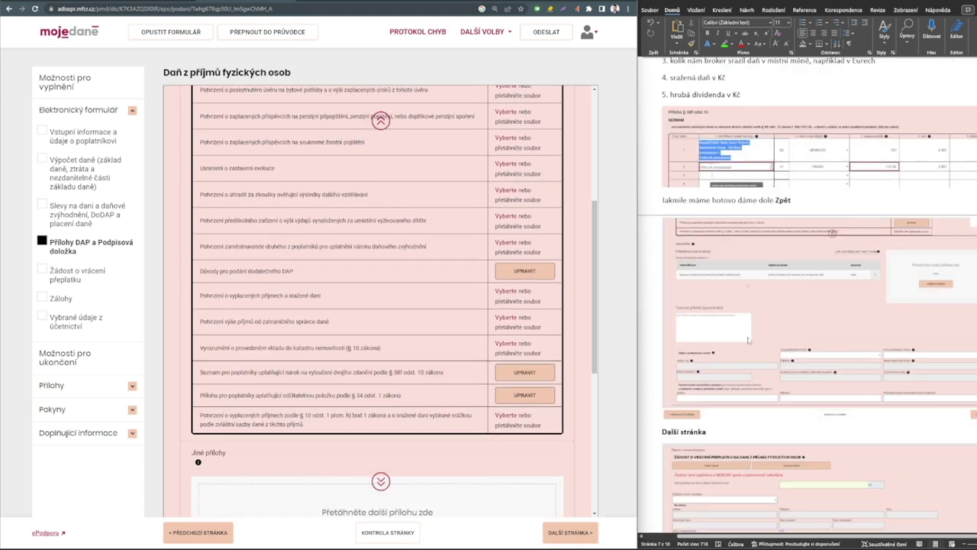
scroll(376, 367, down, 4)
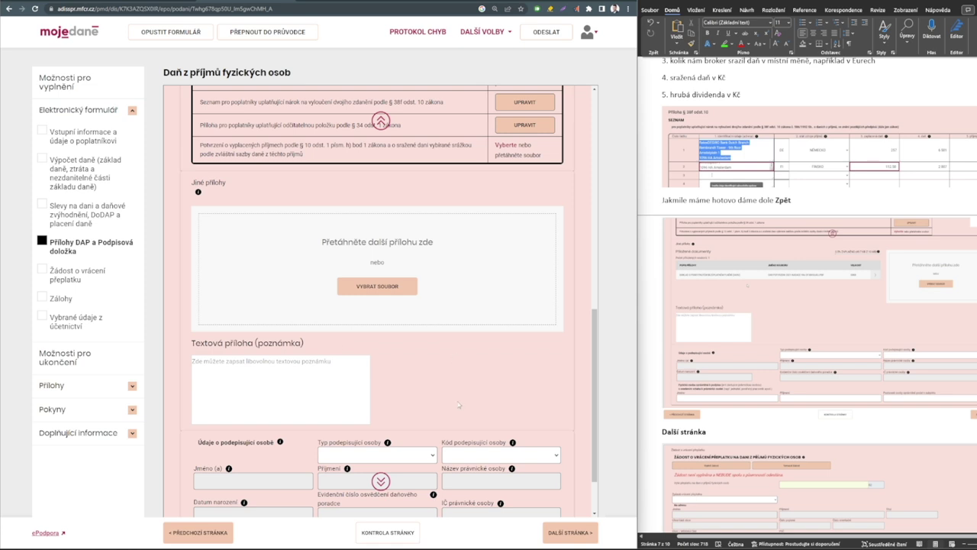
scroll(458, 406, down, 2)
scroll(742, 367, down, 2)
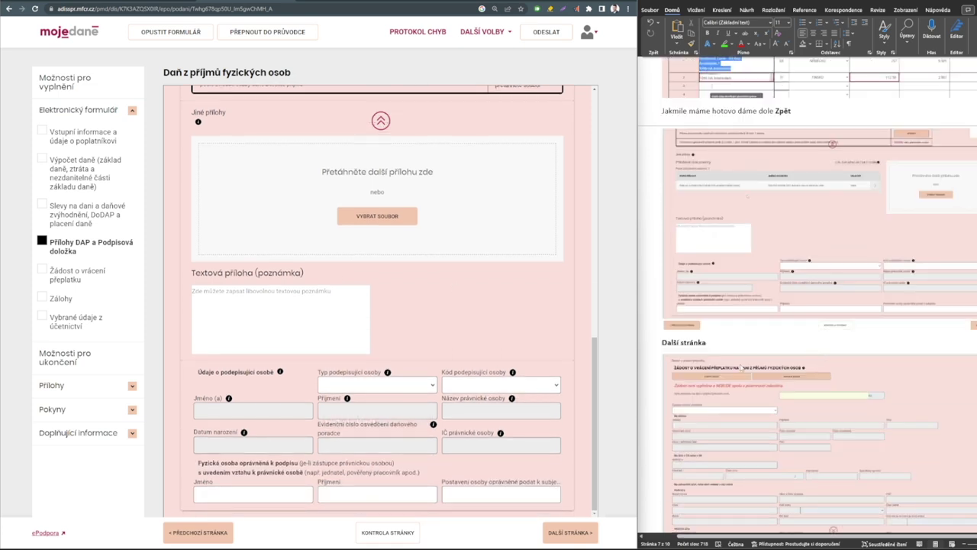
Continue to Žádost o vrácení přeplatku and move on to Zálohy, leaving the refund request blank
click(566, 538)
scroll(702, 337, down, 4)
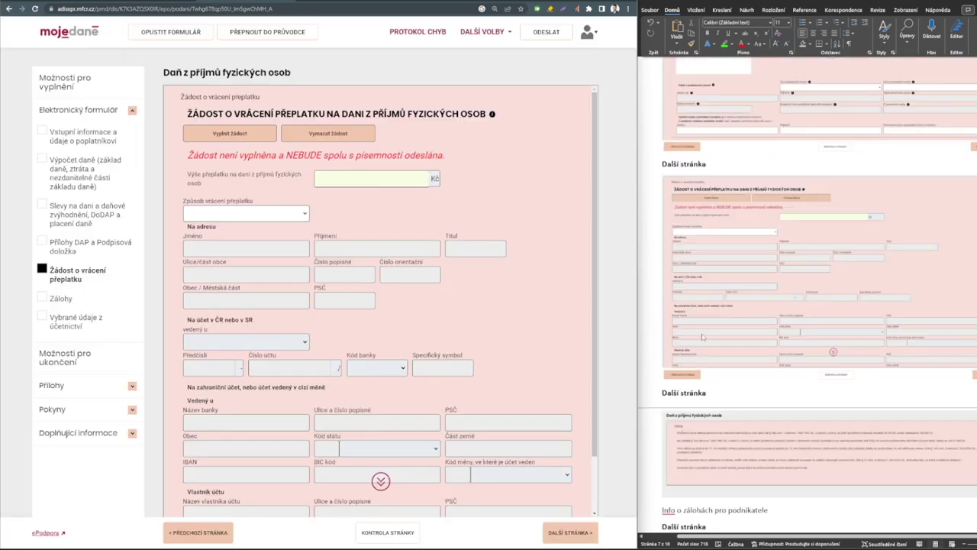
scroll(378, 270, down, 3)
click(569, 532)
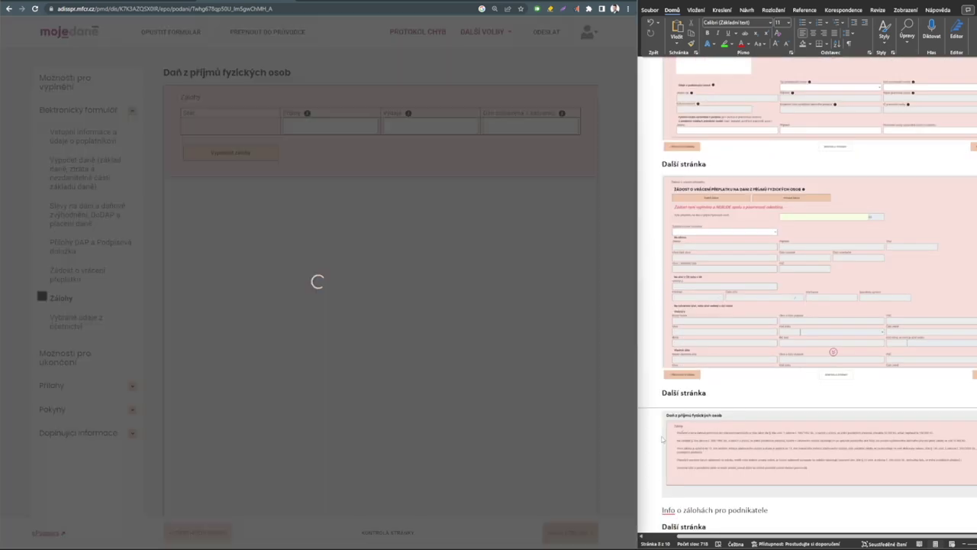
Read the Zálohy page and continue past Vybrané údaje z účetnictví to Možnosti pro ukončení, leaving the accounting data blank
scroll(663, 439, down, 3)
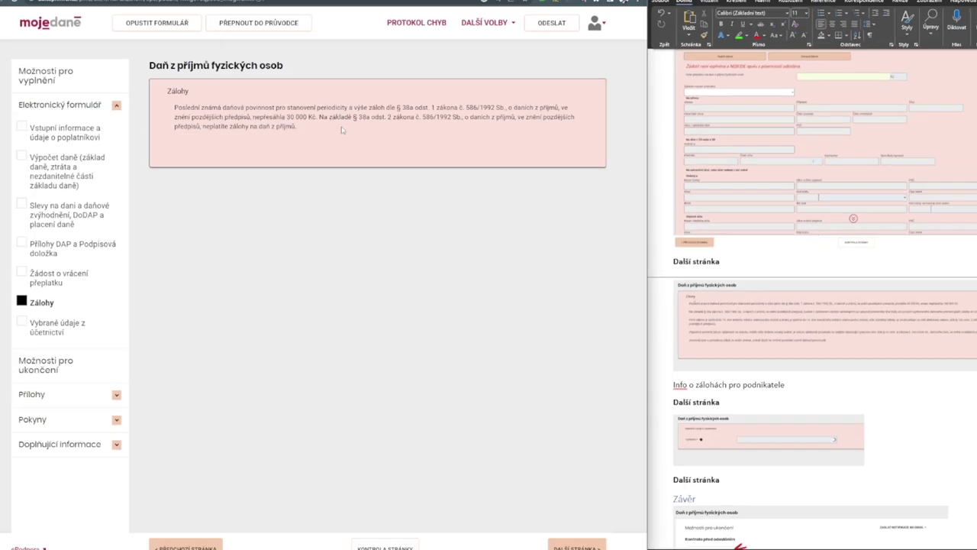
scroll(745, 321, down, 1)
scroll(746, 322, down, 1)
click(565, 532)
scroll(855, 283, down, 2)
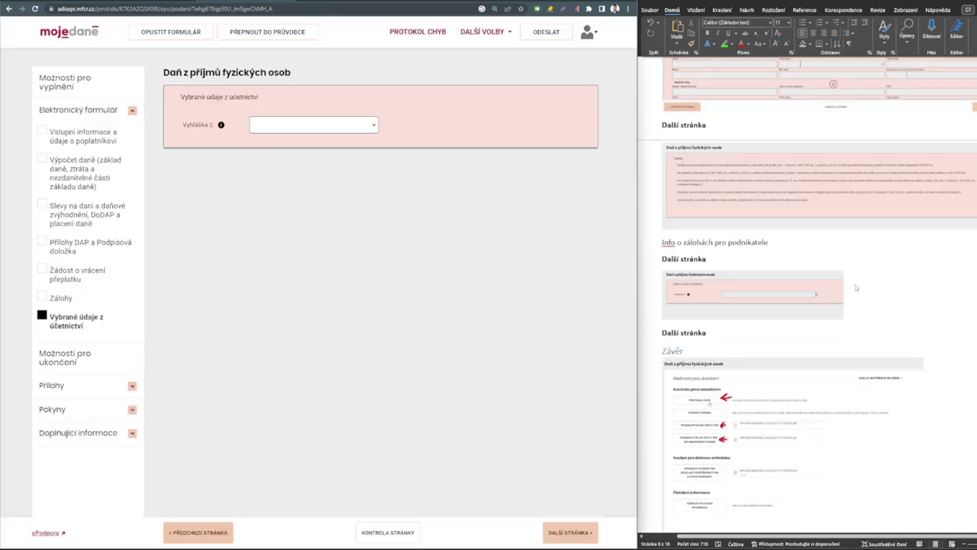
click(548, 529)
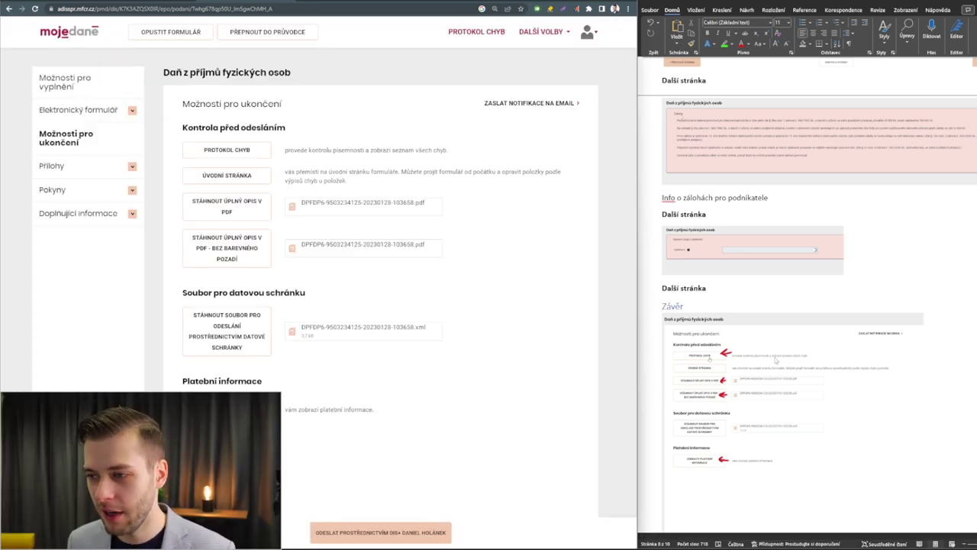
Review the closing instructions in the guide document and run the Protokol chyb check on the tax return
scroll(807, 298, down, 2)
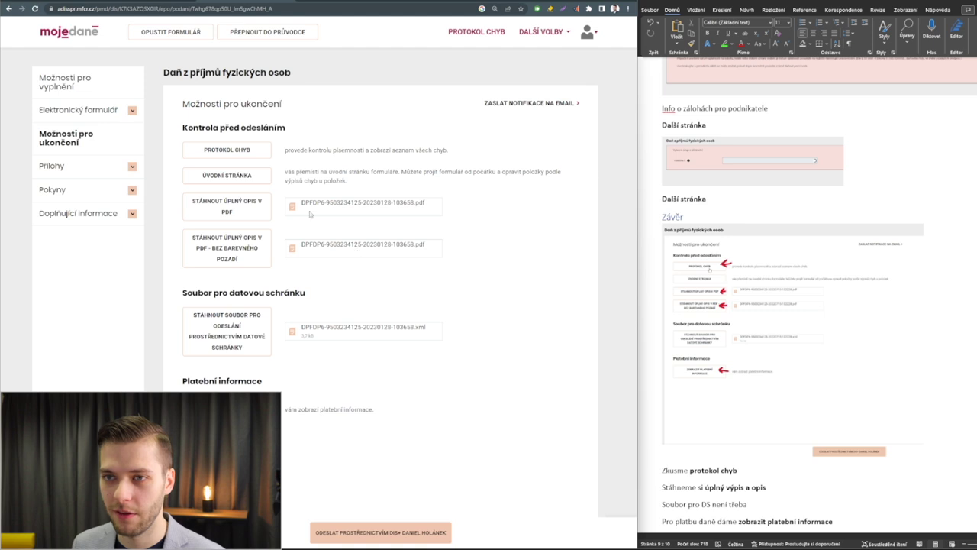
click(240, 150)
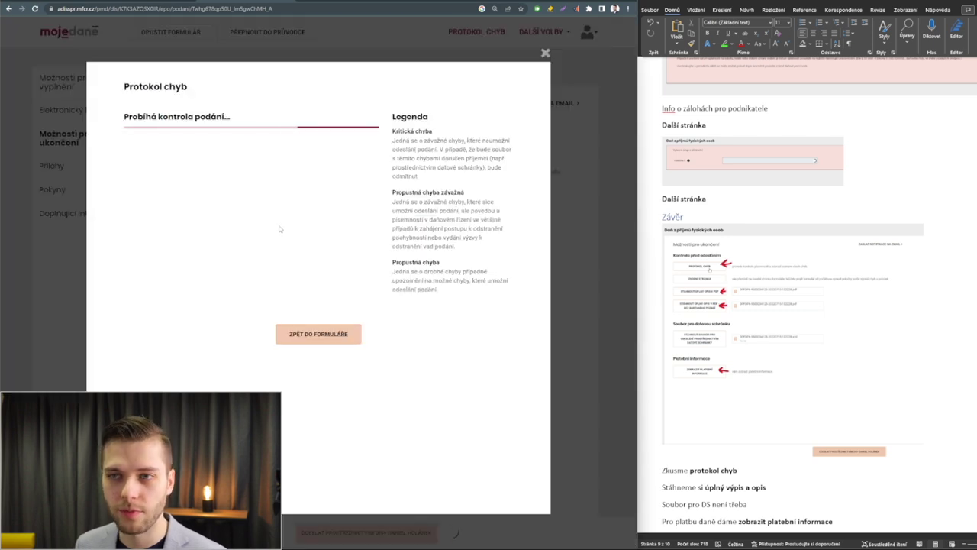